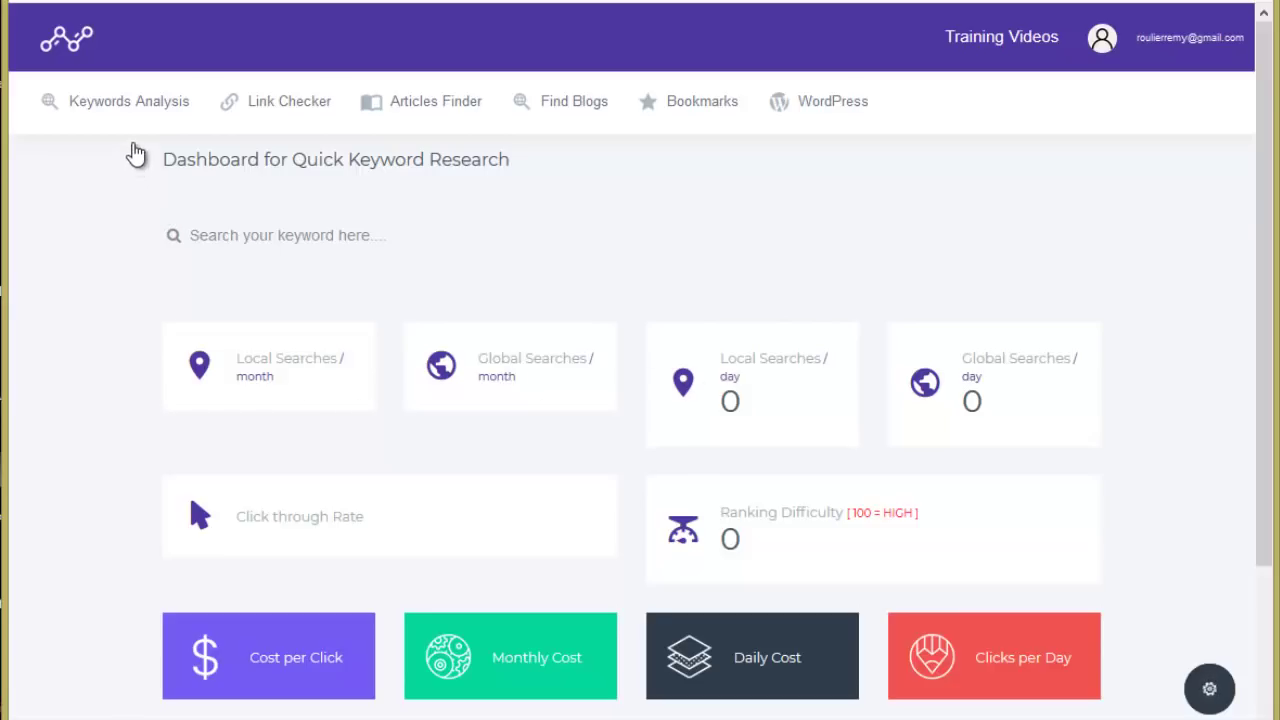
- Open the quick keyword research dashboard and look up the keyword "camping"
mouse_move(130, 119)
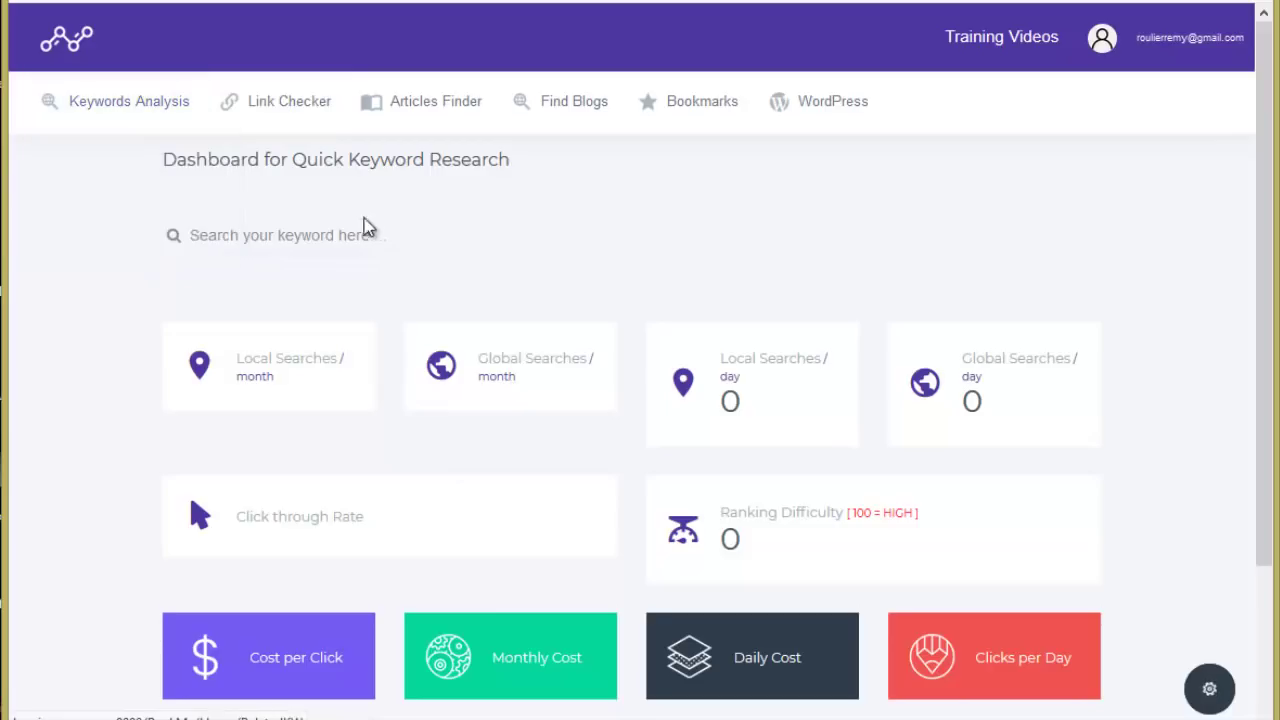
mouse_move(430, 112)
mouse_move(88, 100)
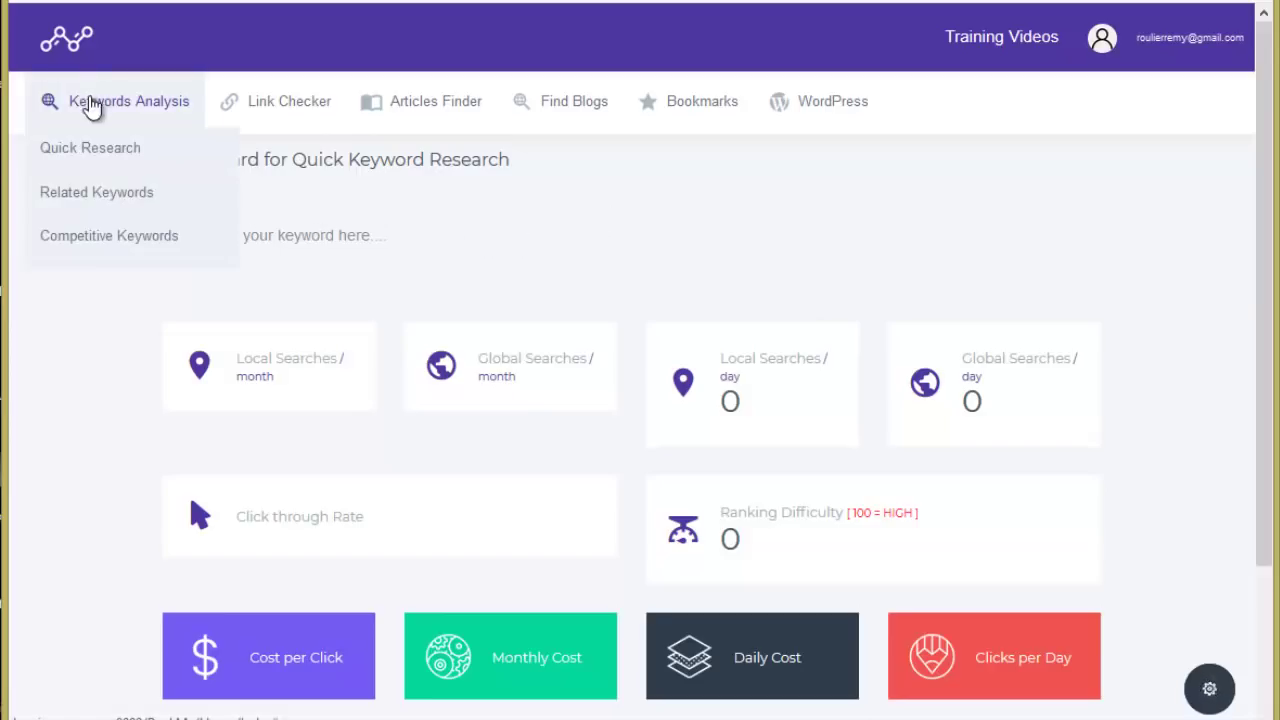
click(100, 157)
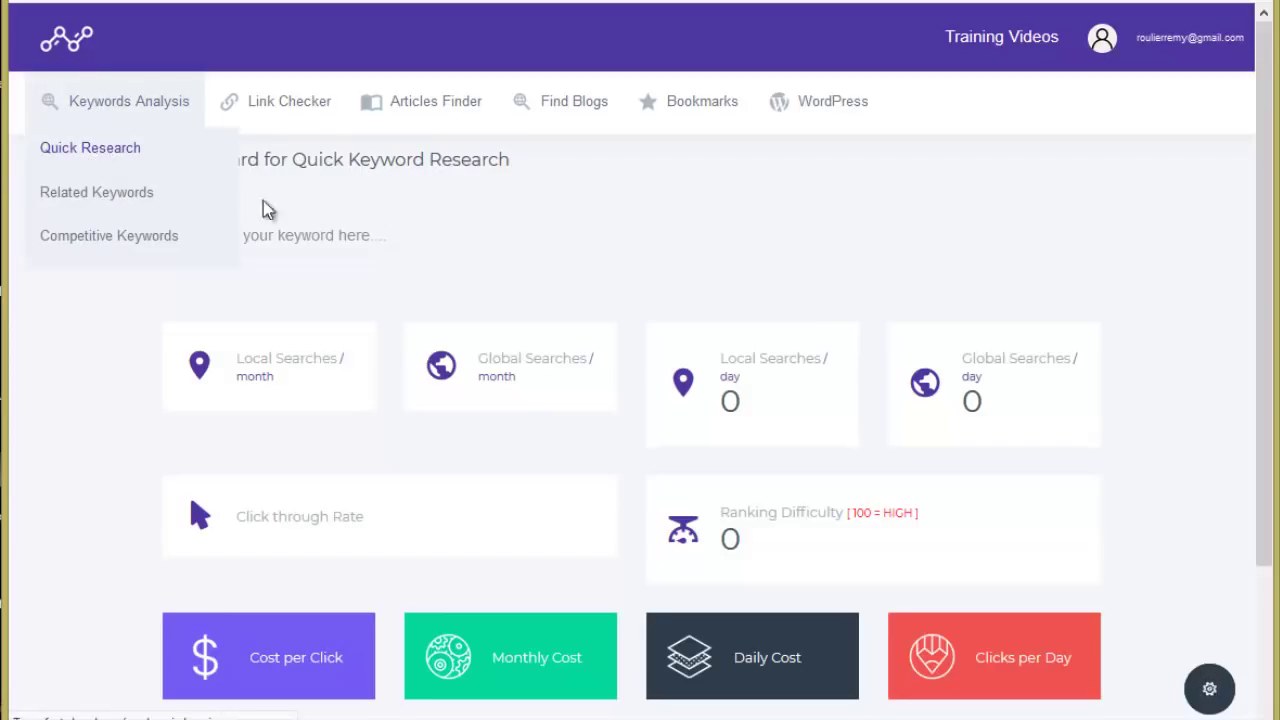
click(264, 235)
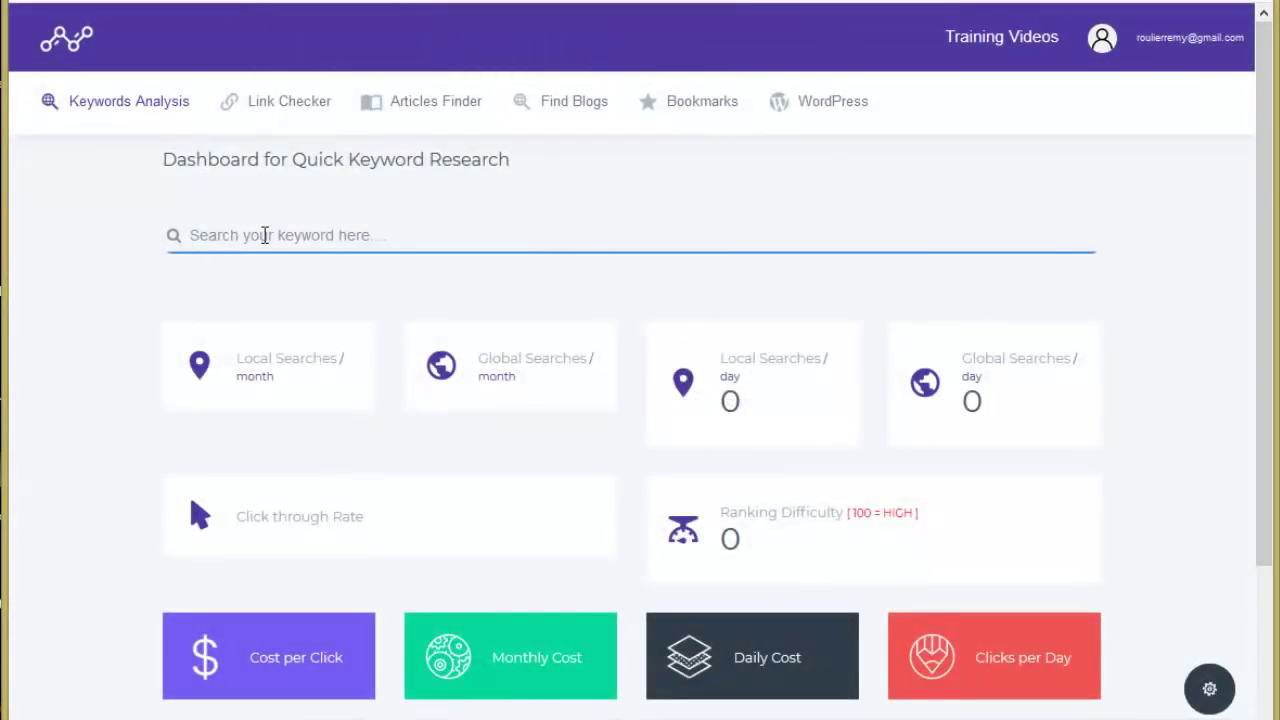
text(cam)
key(Return)
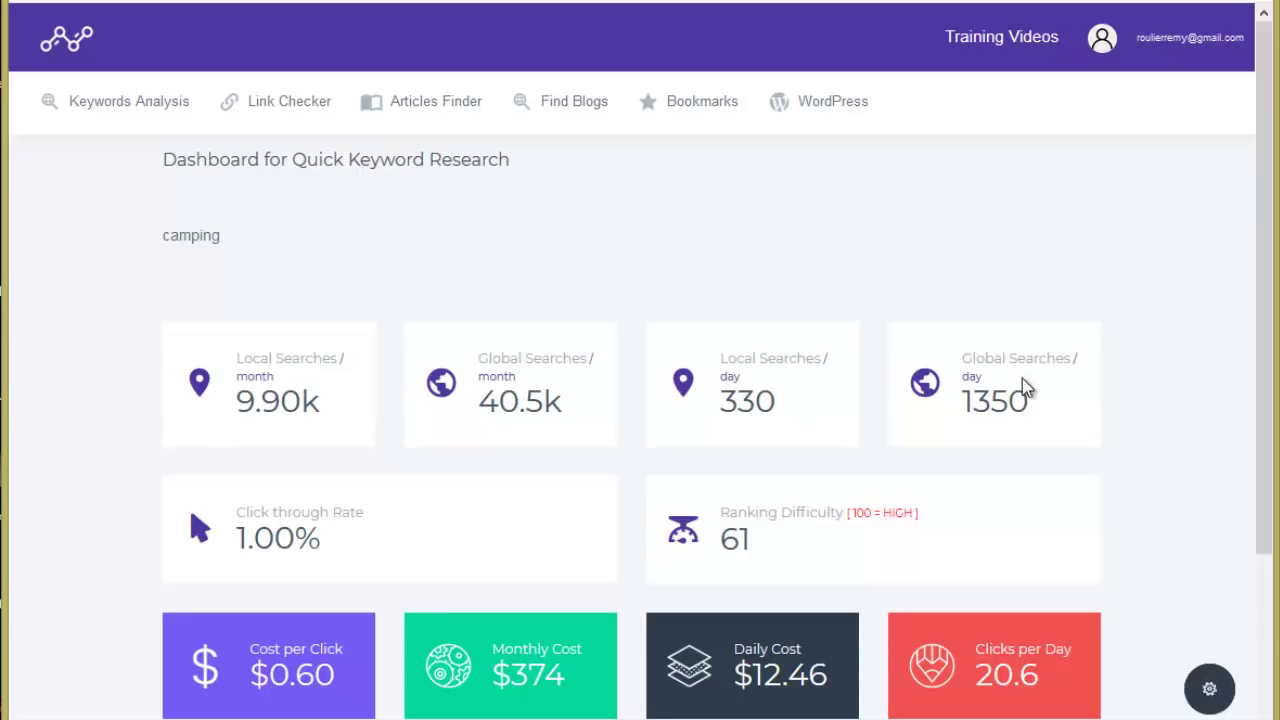
- Examine the search volumes, click-through rate, ranking difficulty and cost figures for the keyword "camping"
scroll(903, 343, down, 2)
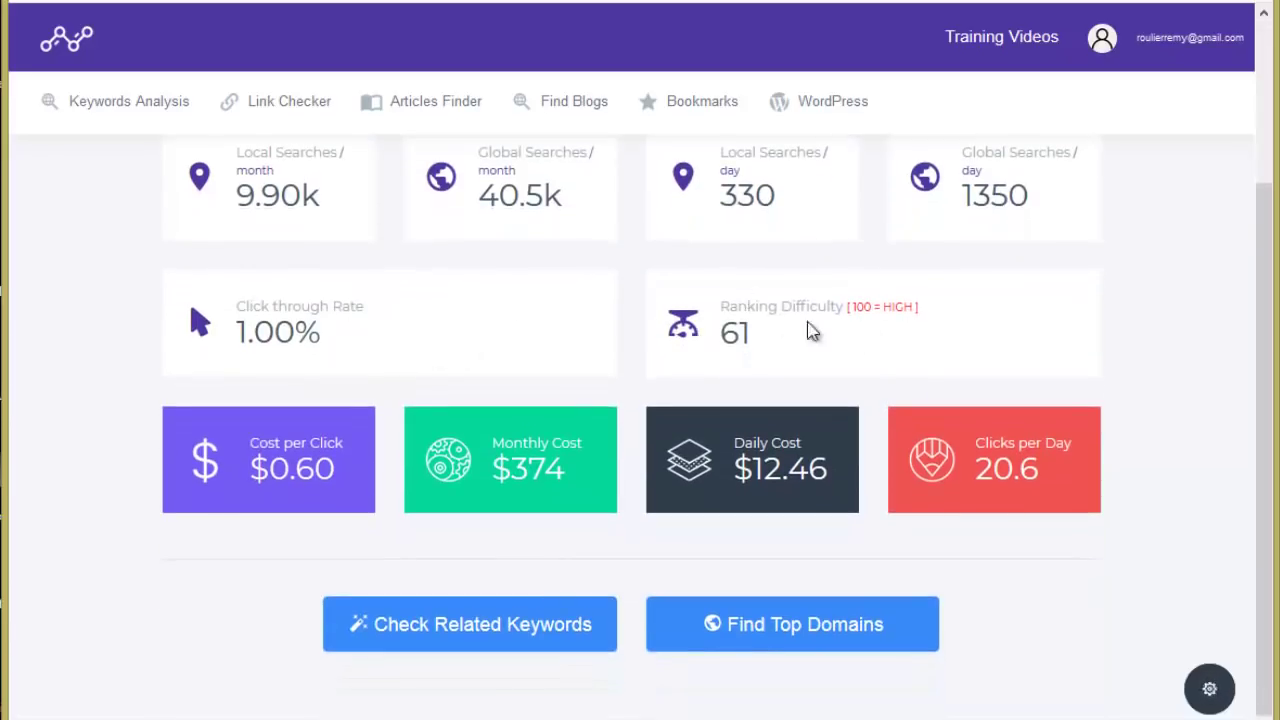
scroll(820, 329, up, 1)
scroll(760, 490, up, 1)
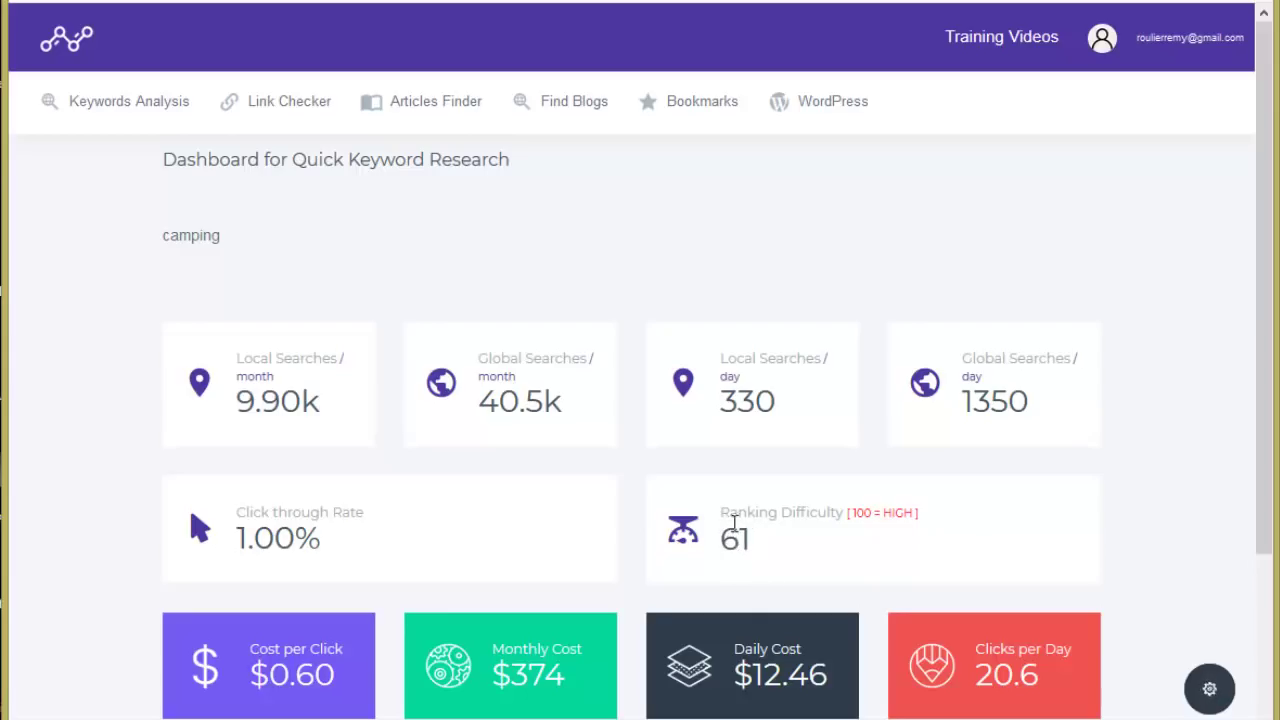
scroll(763, 523, down, 2)
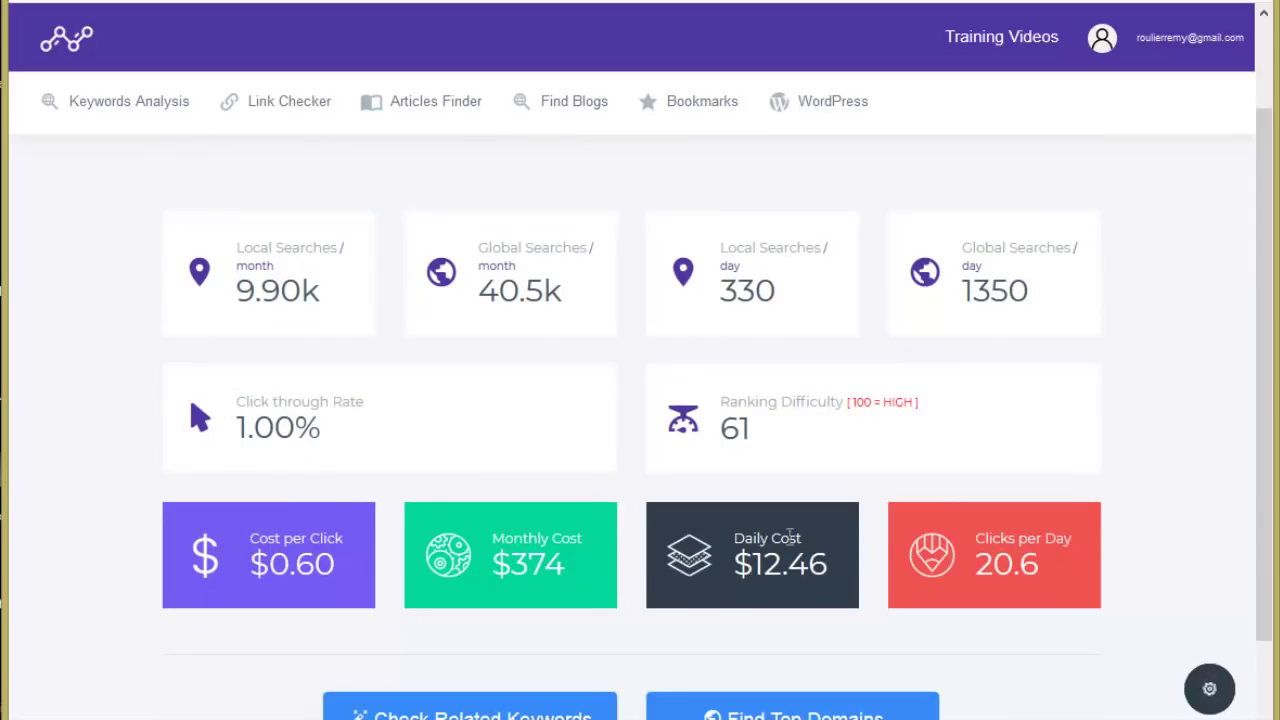
scroll(1086, 528, down, 2)
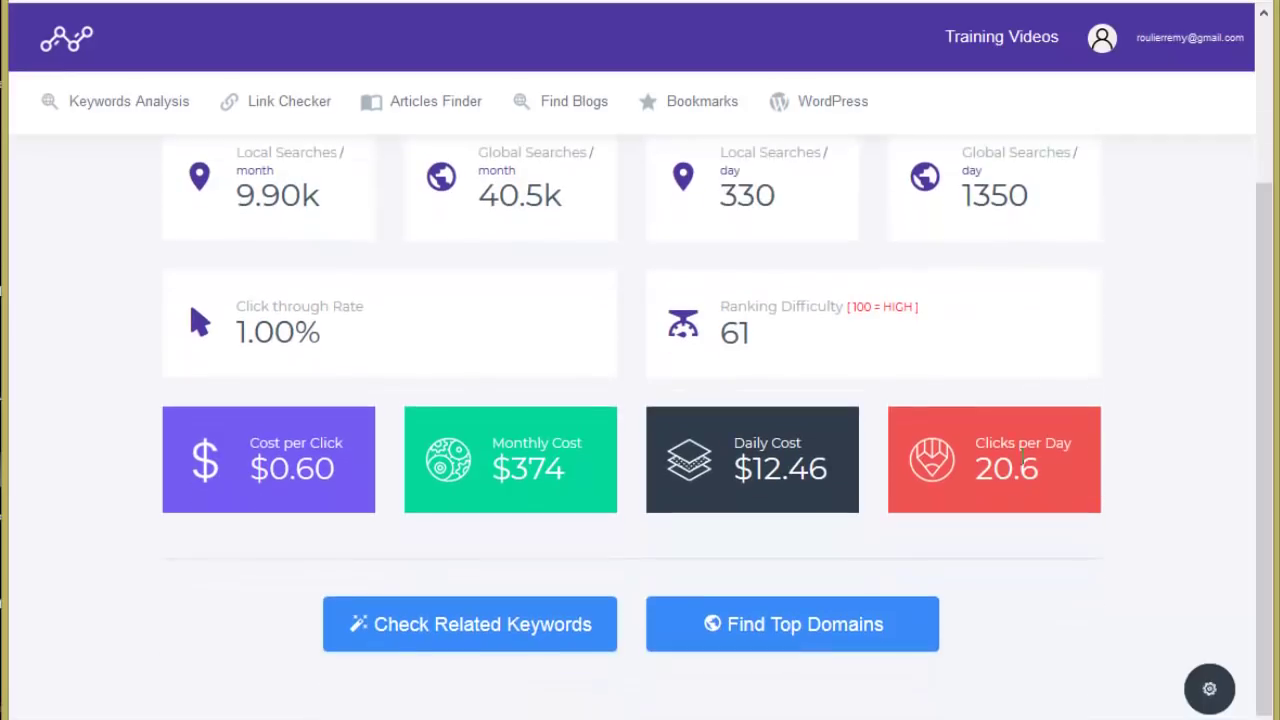
scroll(920, 502, up, 2)
scroll(919, 490, up, 2)
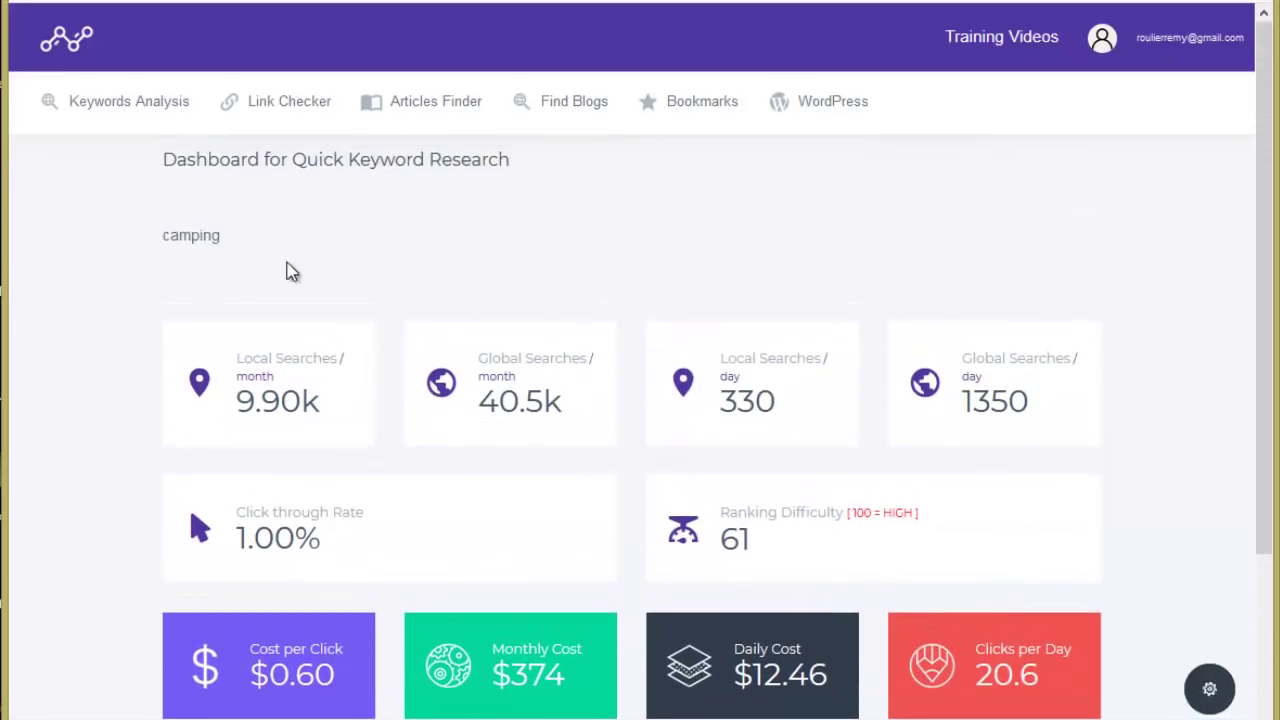
scroll(248, 220, down, 2)
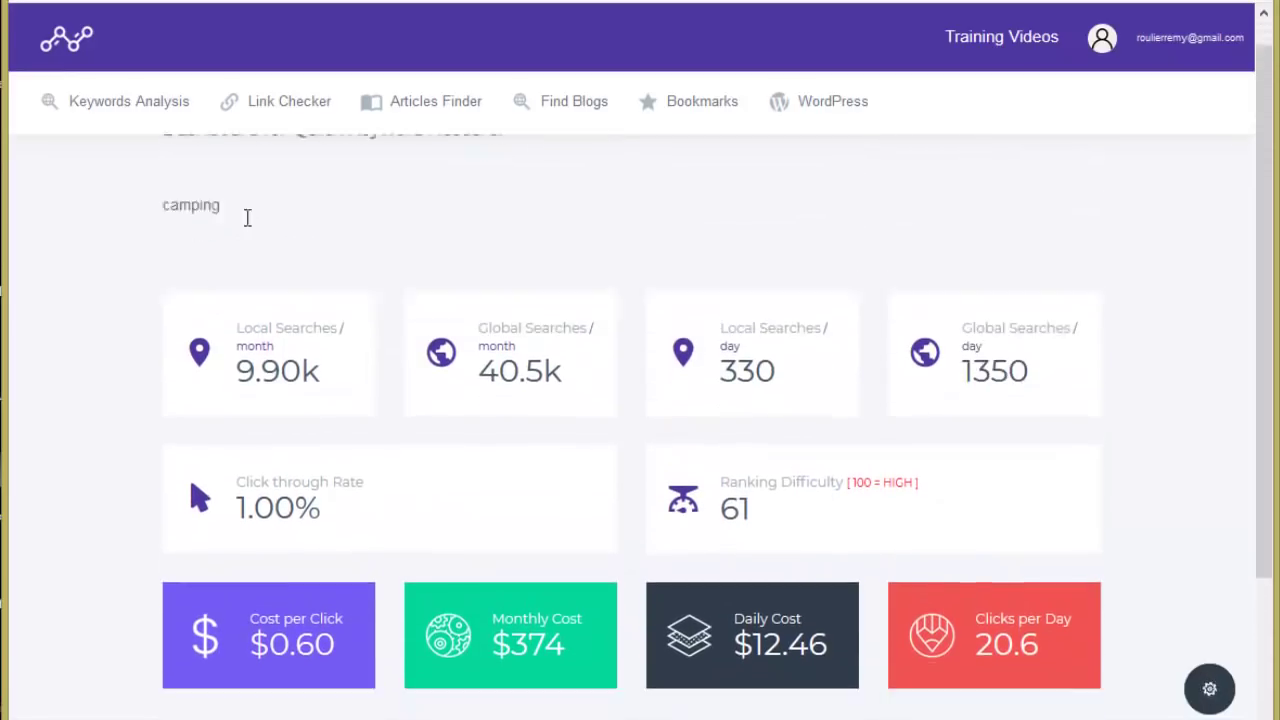
scroll(330, 316, down, 2)
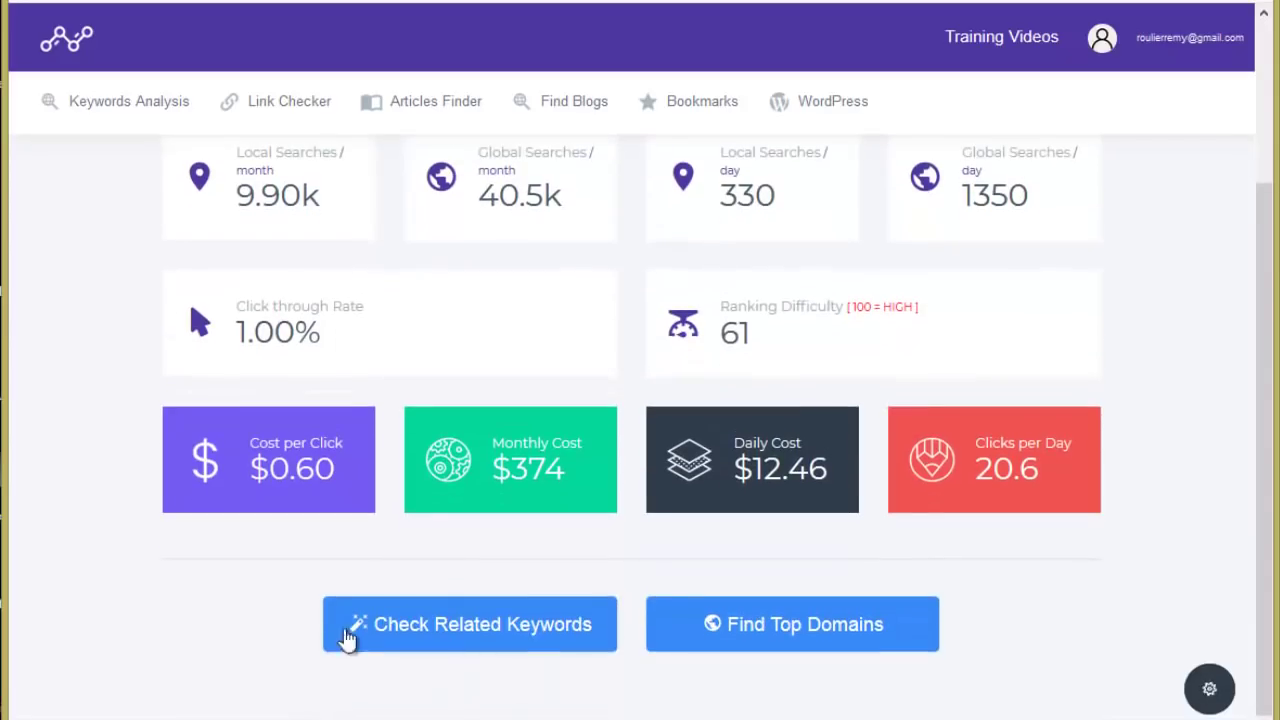
scroll(367, 235, up, 1)
scroll(340, 232, up, 3)
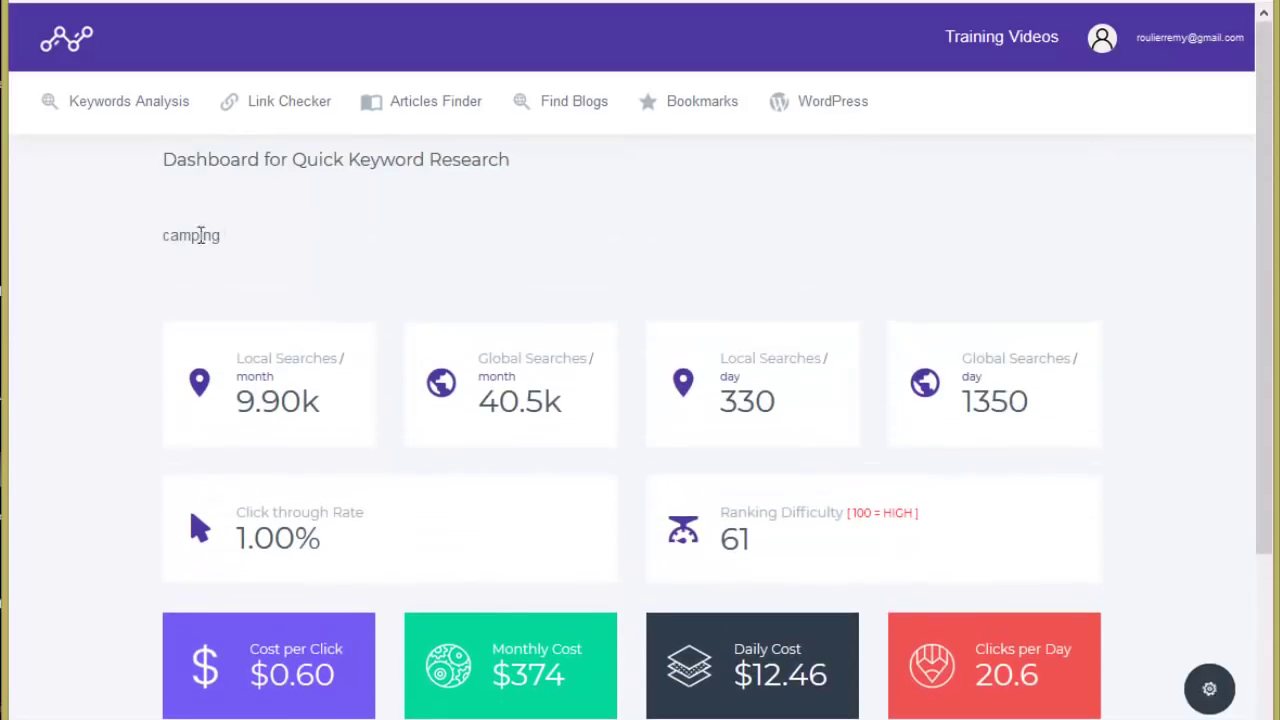
- Replace the keyword in the quick research dashboard with "t shirt" and run the lookup
drag(233, 221, 114, 234)
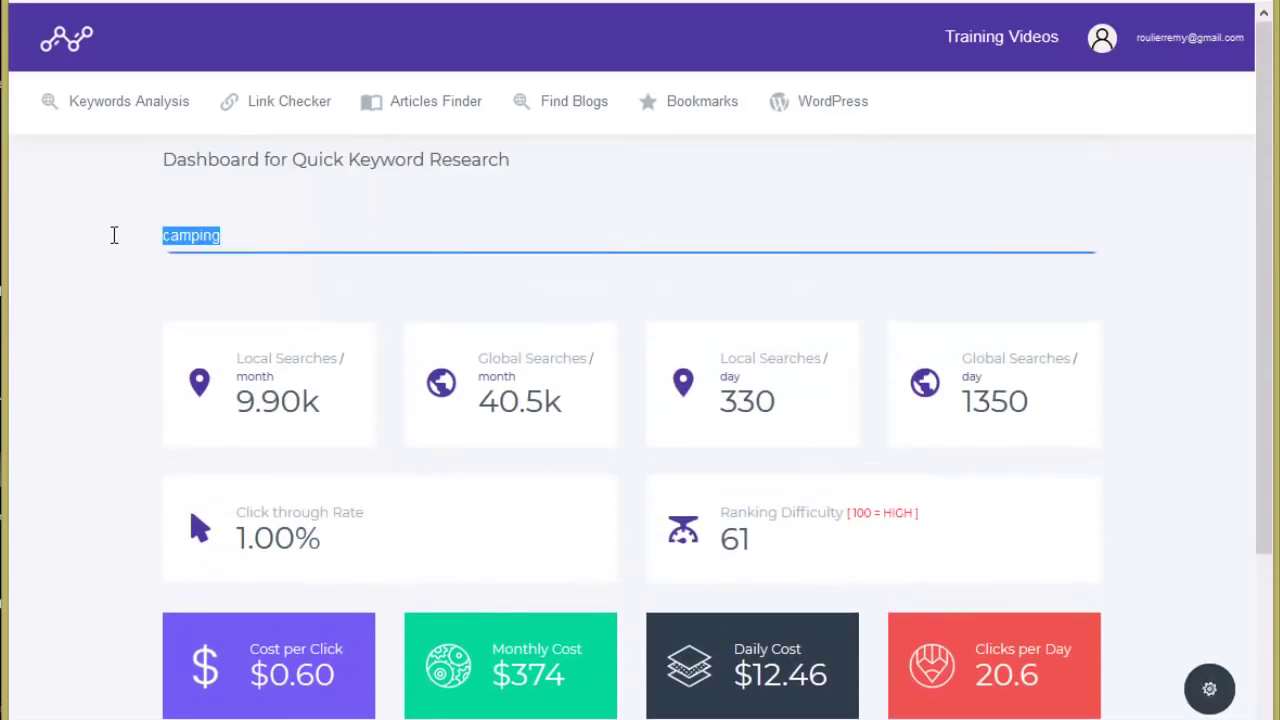
text(t shirt)
key(Return)
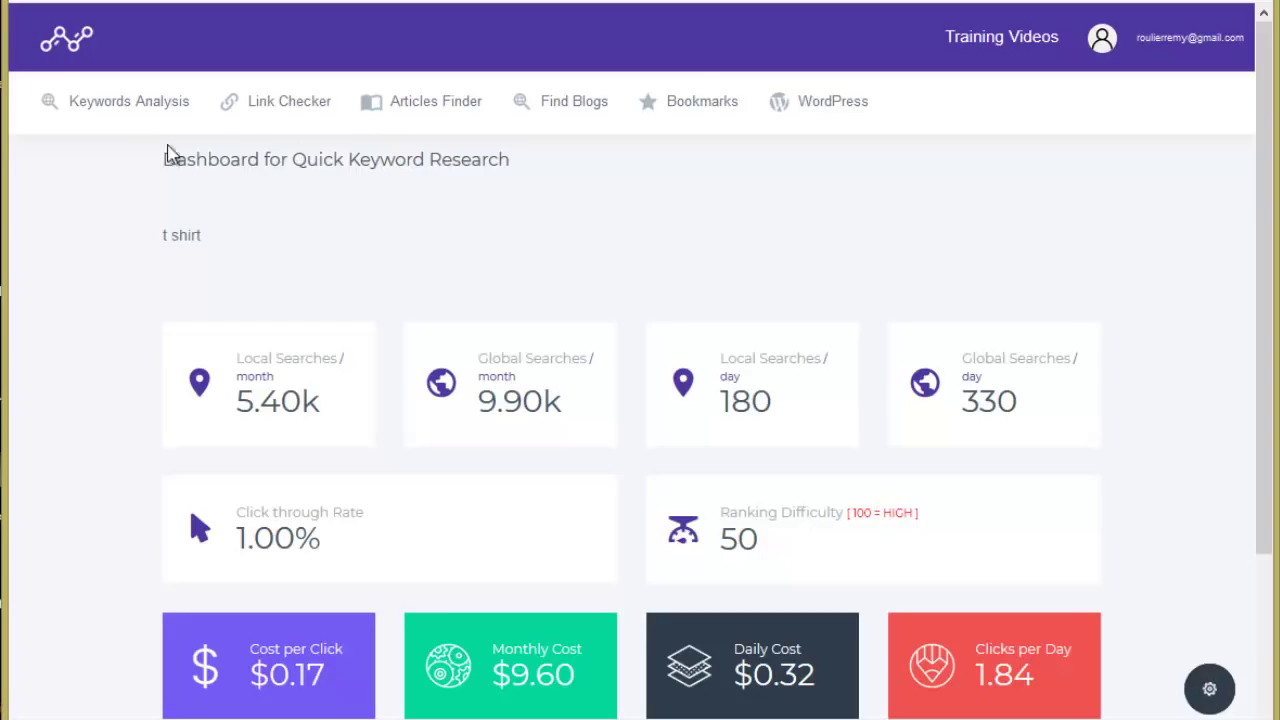
- Open the related keywords finder and search for keywords related to "perdre du poids"
mouse_move(130, 114)
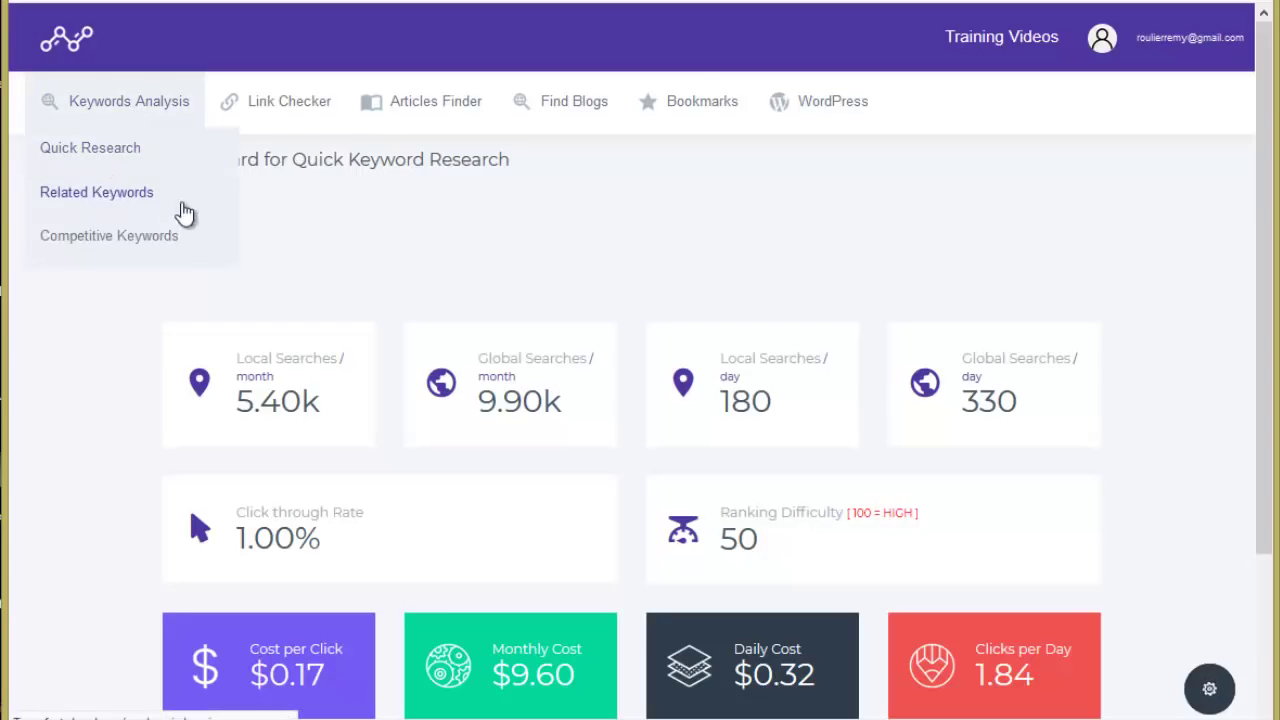
click(96, 196)
click(420, 340)
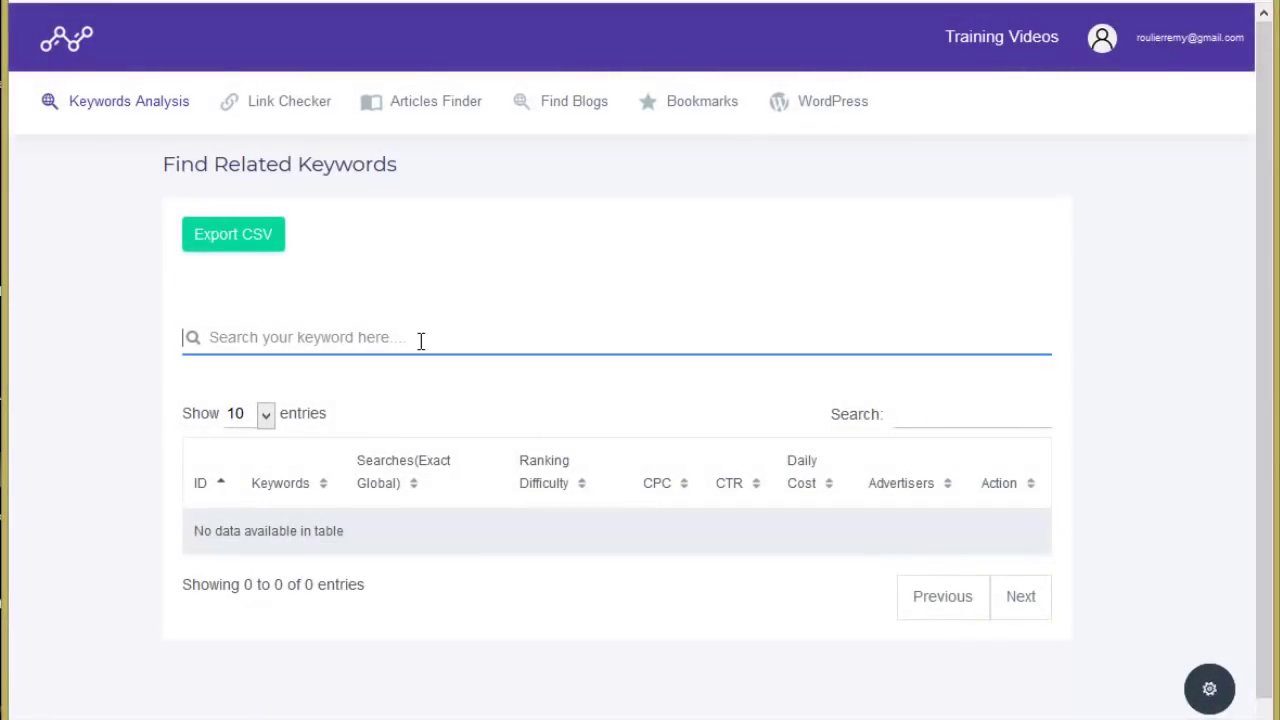
text(perdre du po)
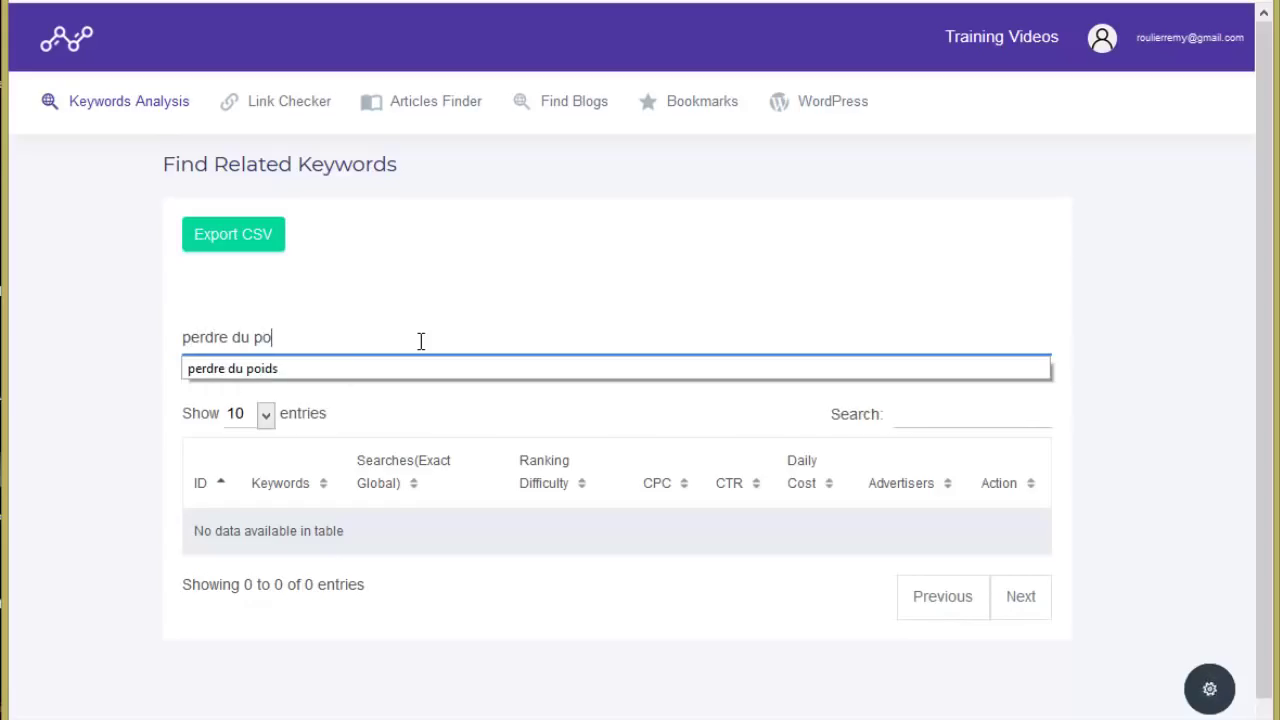
text(ids)
key(Return)
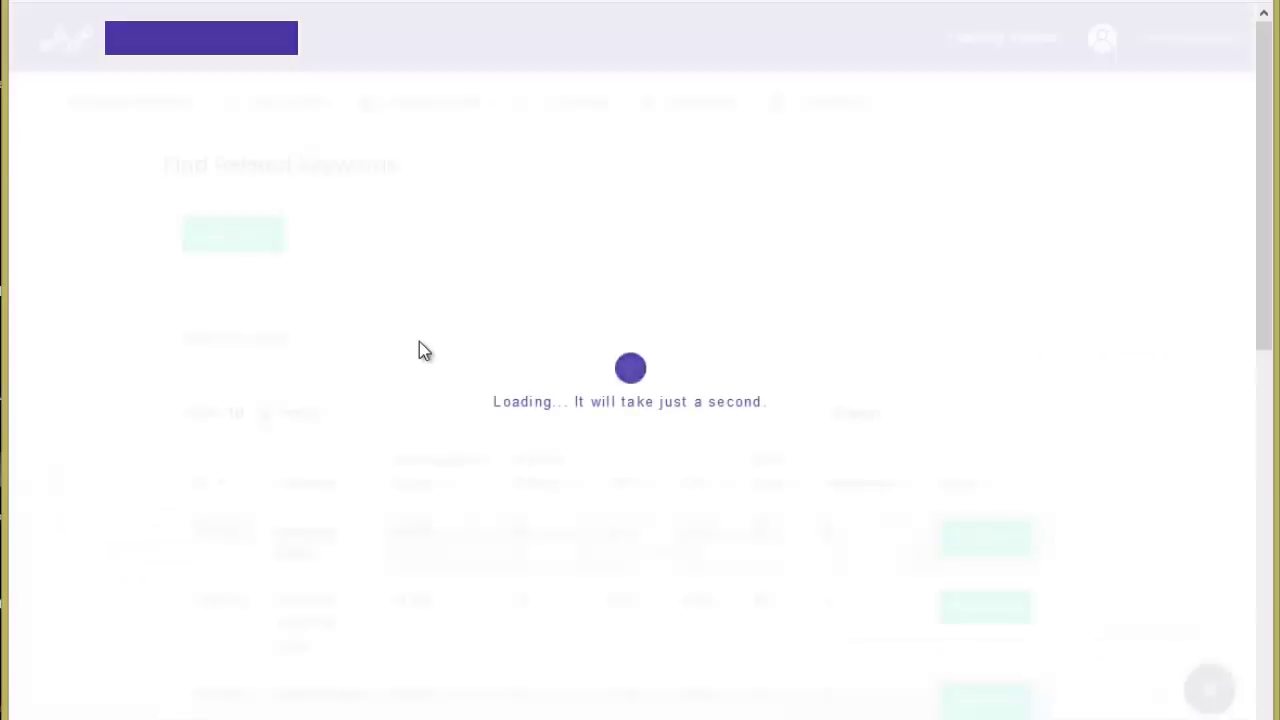
- Examine the related keywords table for "perdre du poids", including searches, ranking difficulty, CPC and the available result pages
scroll(409, 369, down, 2)
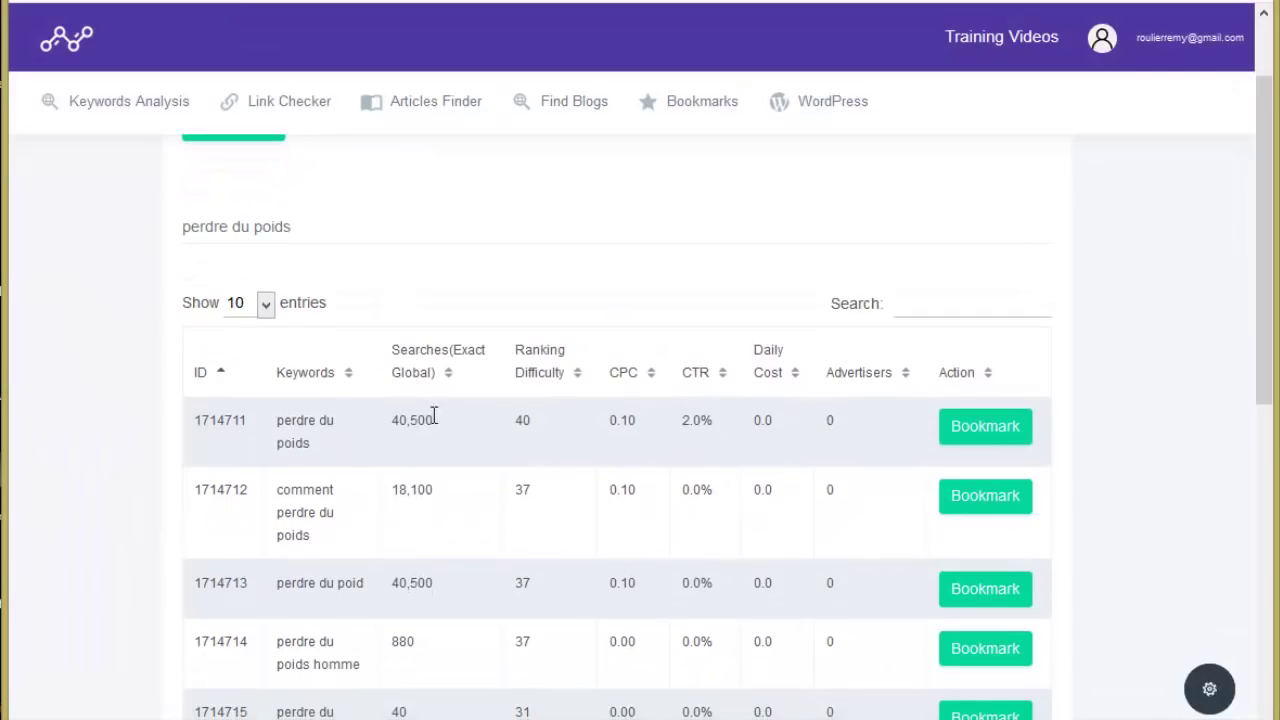
scroll(476, 436, down, 1)
scroll(476, 436, up, 1)
scroll(580, 455, down, 1)
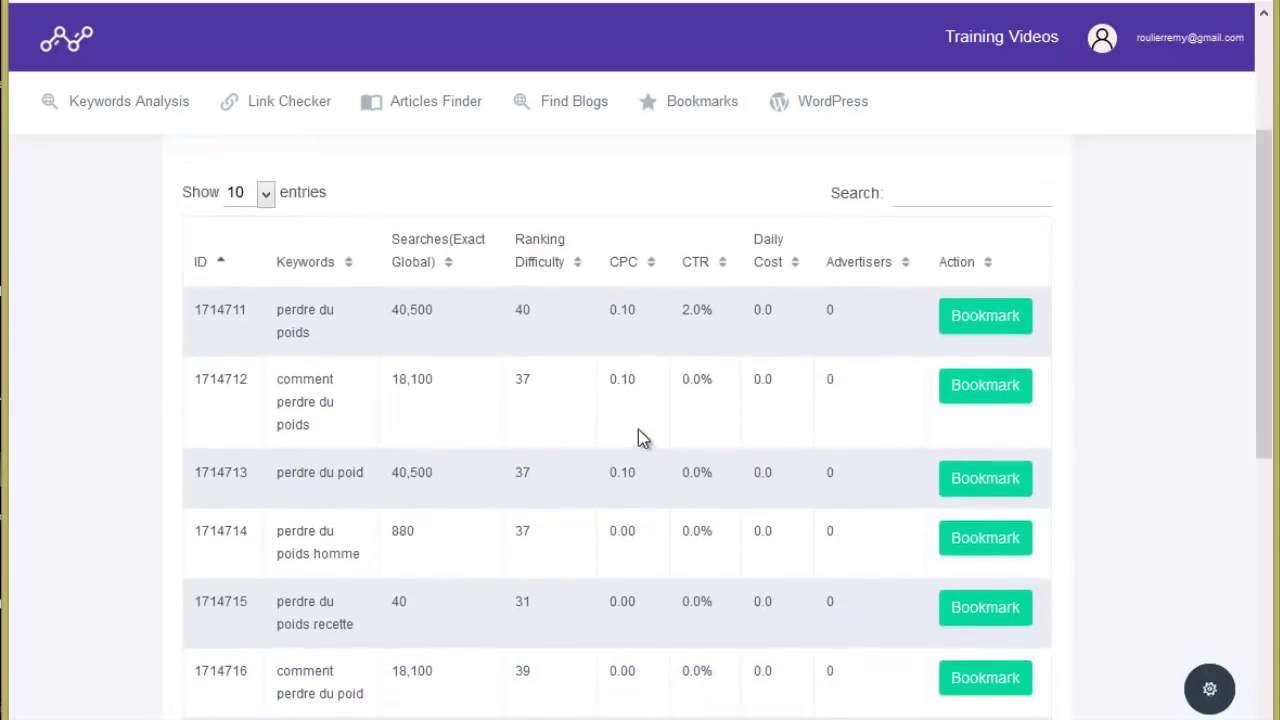
scroll(640, 432, down, 1)
scroll(430, 355, up, 3)
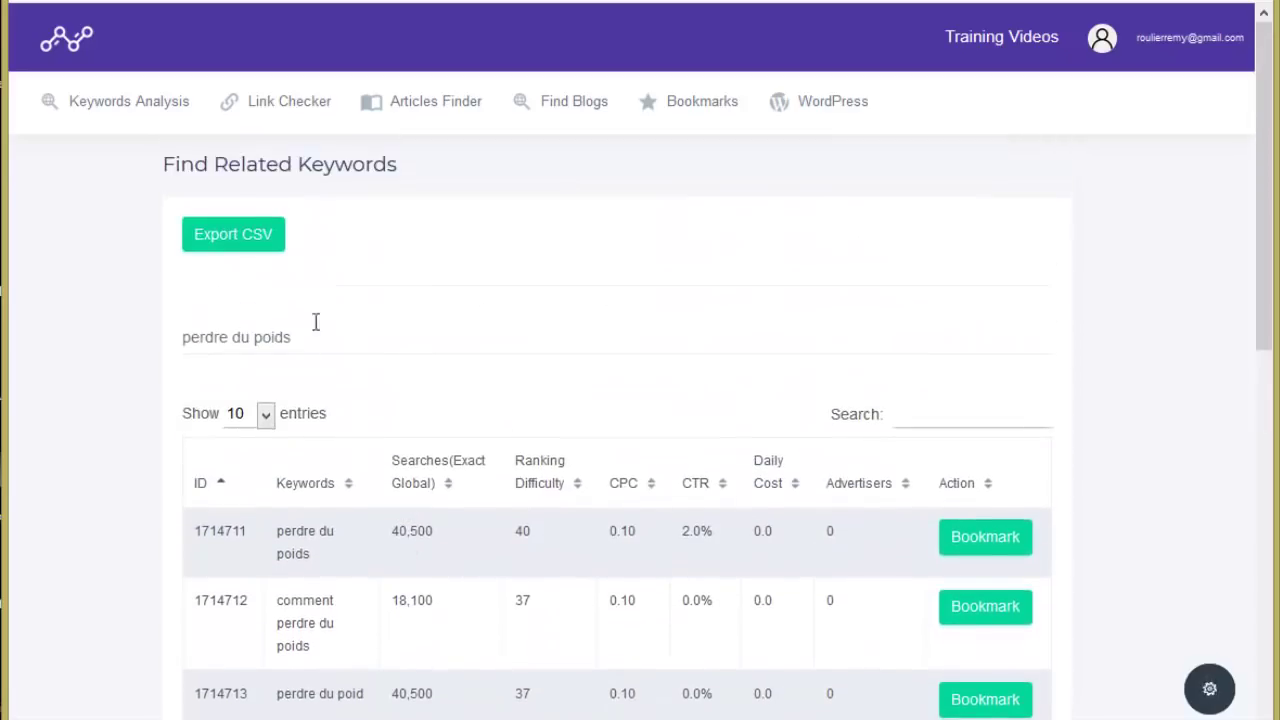
scroll(391, 340, down, 6)
scroll(408, 347, down, 1)
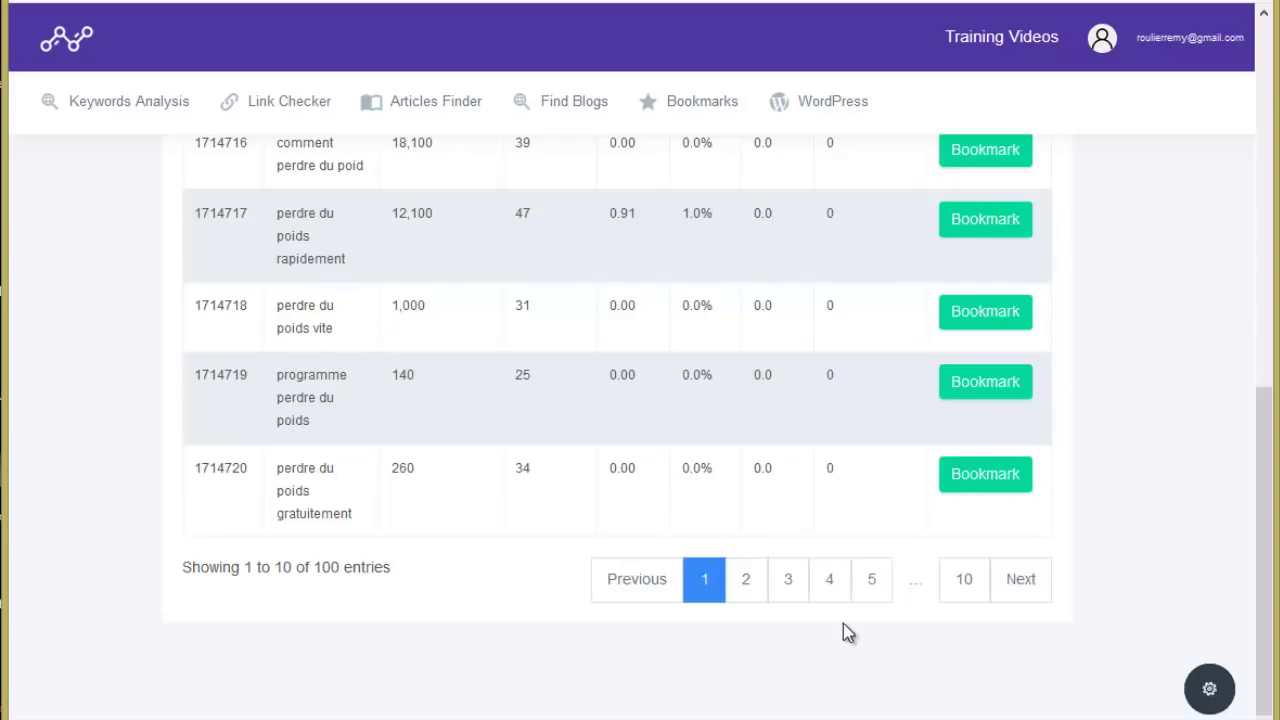
scroll(574, 471, up, 5)
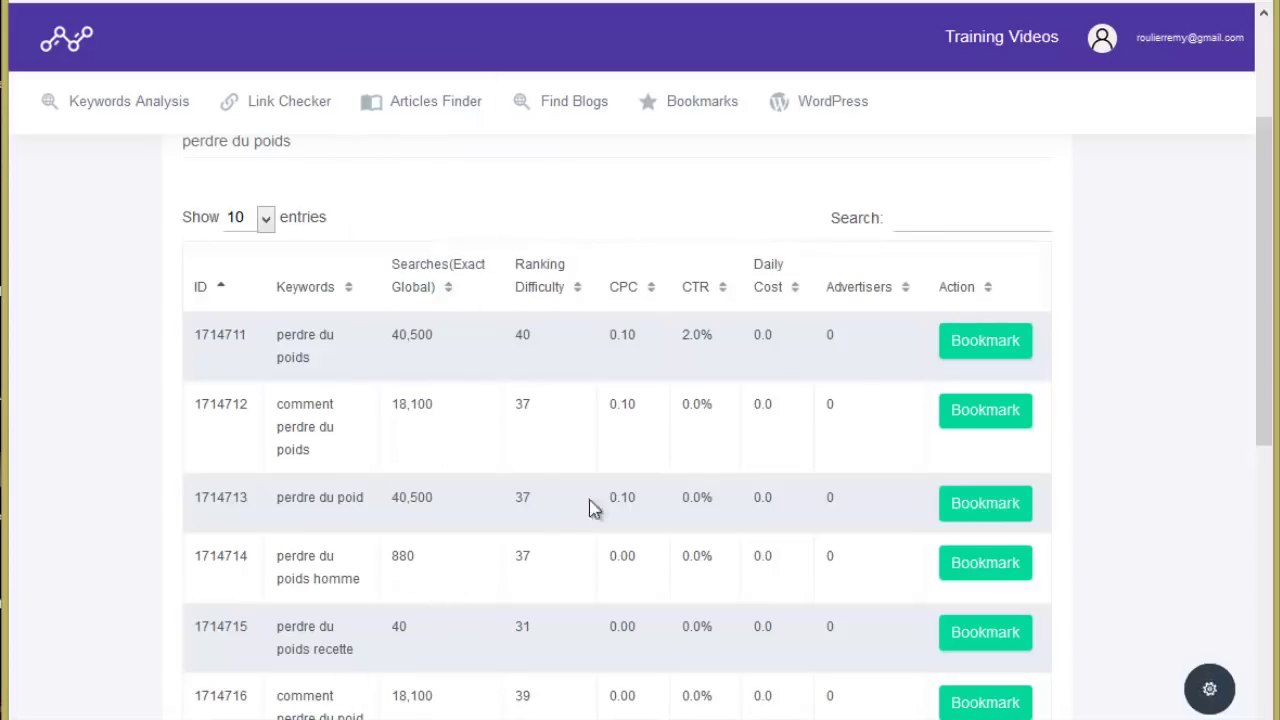
scroll(464, 497, up, 2)
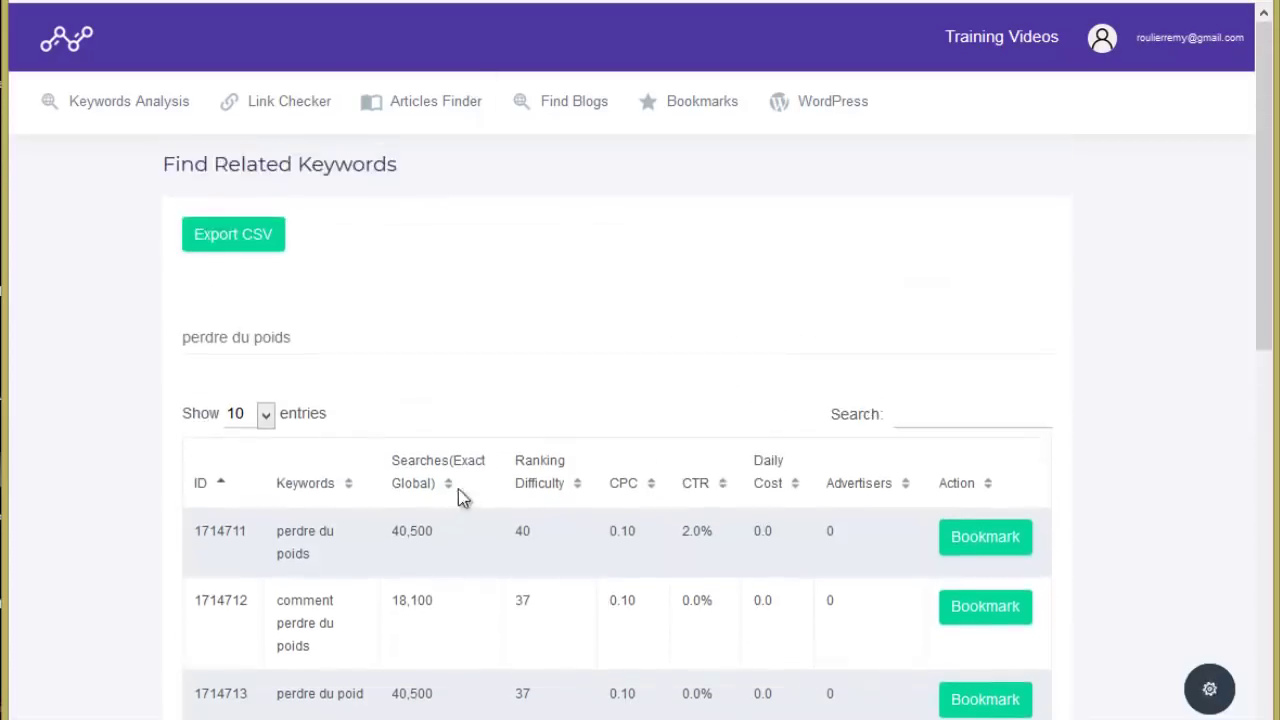
- Replace the related keywords query with "lose weight" and run the search
drag(339, 326, 154, 334)
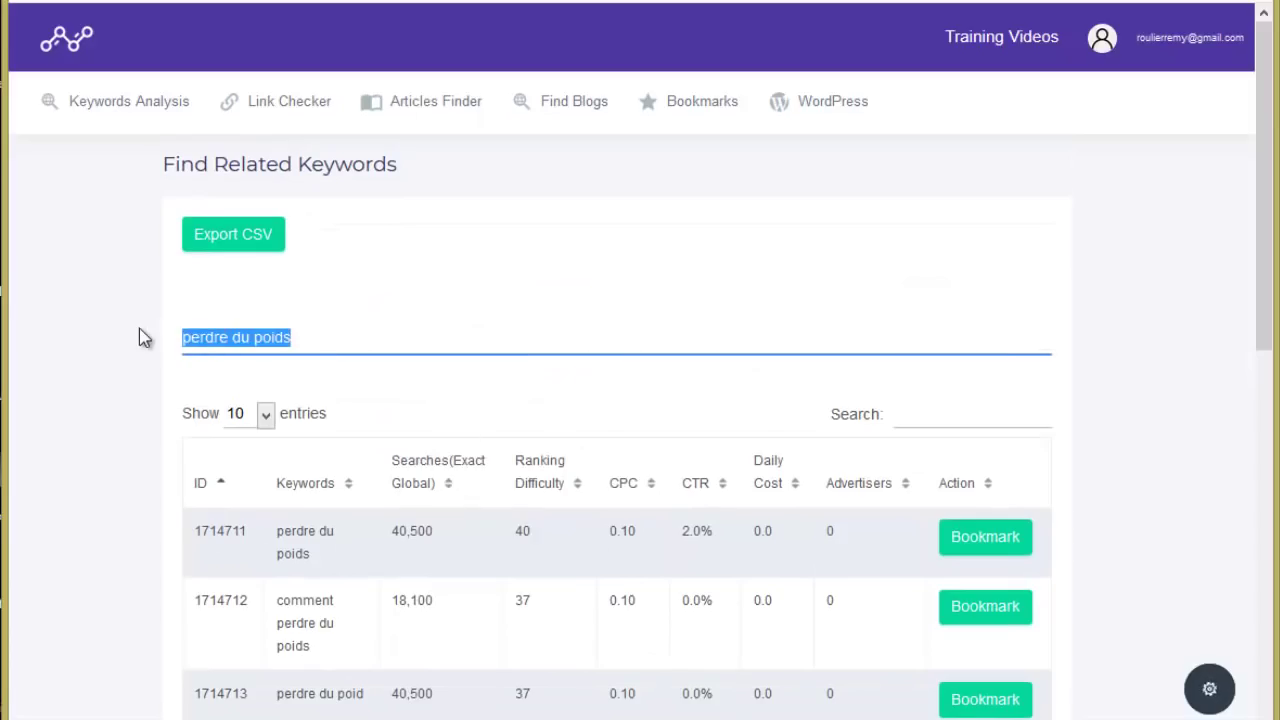
text(lose weight)
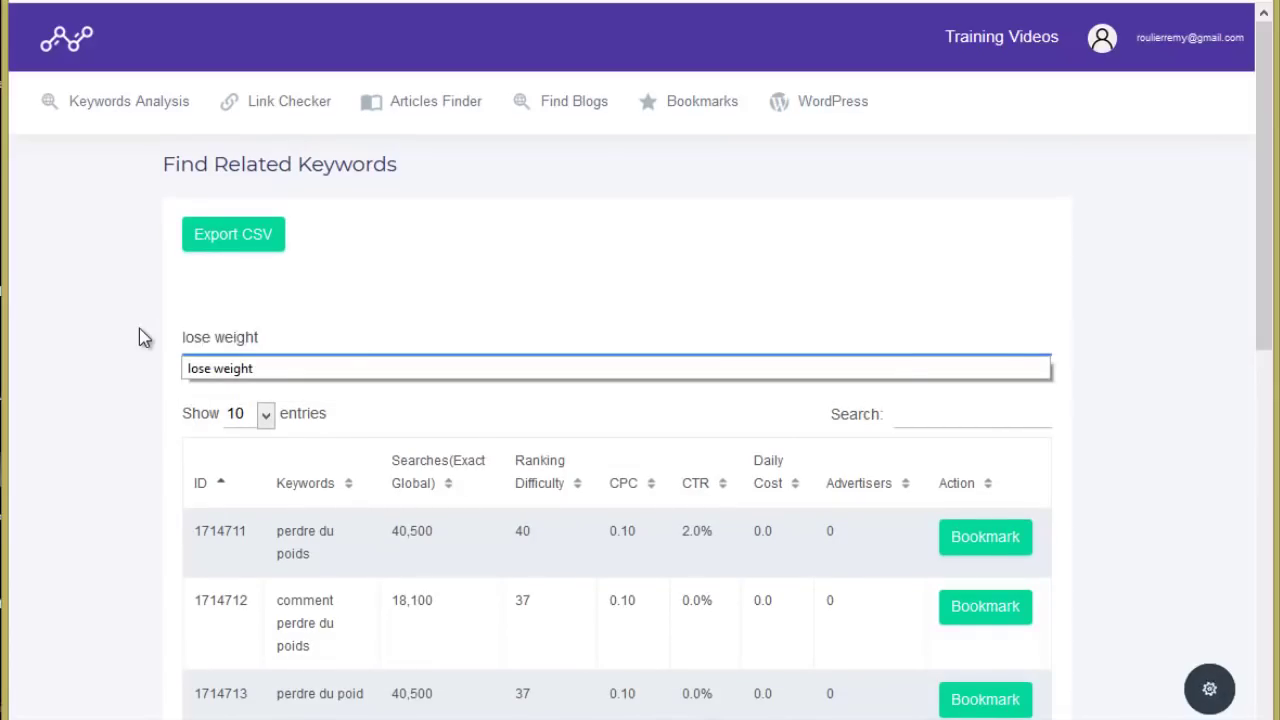
key(Return)
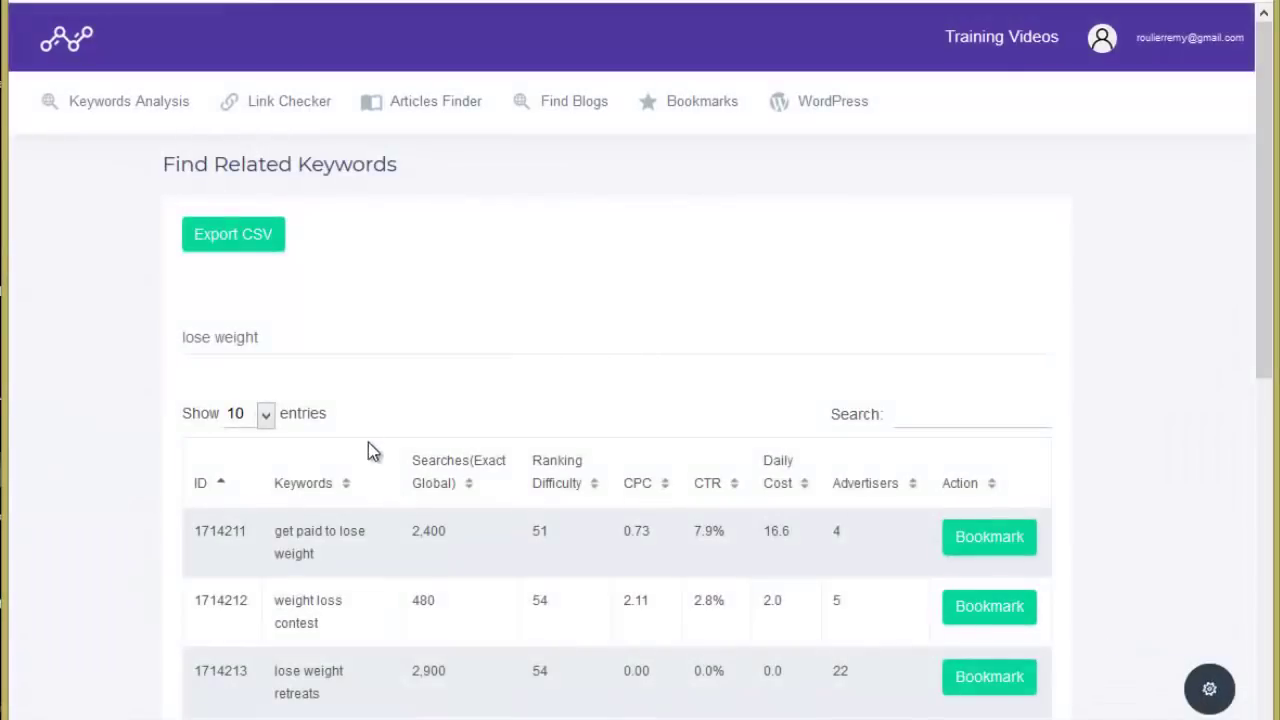
- Examine the related keywords for "lose weight" and their searches, difficulty, CPC, CTR and advertiser figures
scroll(368, 442, down, 3)
scroll(409, 478, up, 2)
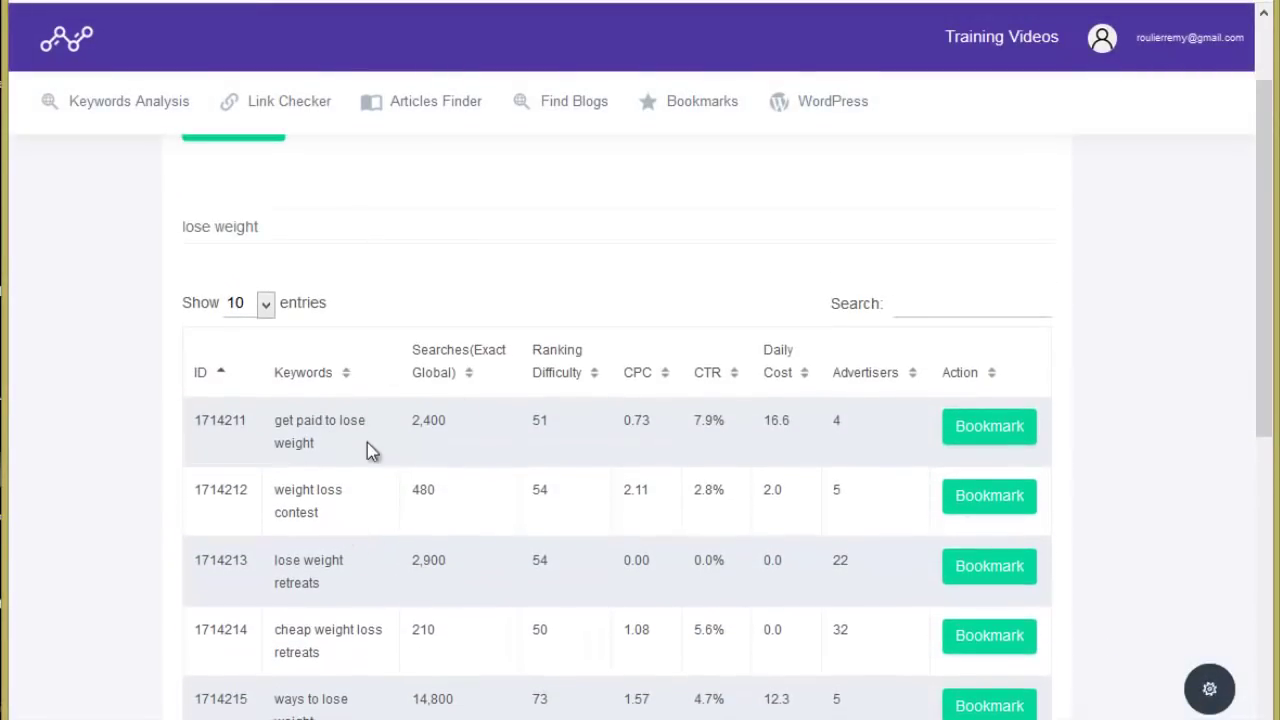
scroll(423, 491, down, 6)
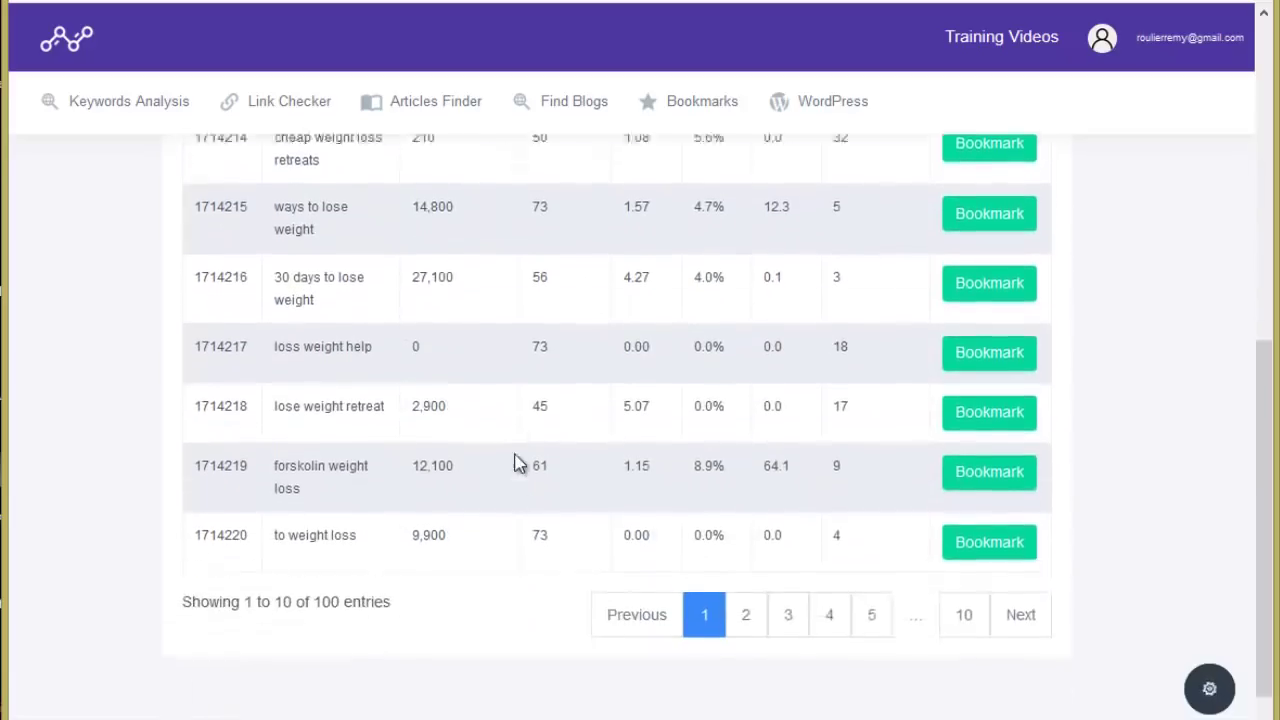
scroll(551, 509, up, 6)
scroll(408, 457, down, 3)
scroll(392, 463, up, 3)
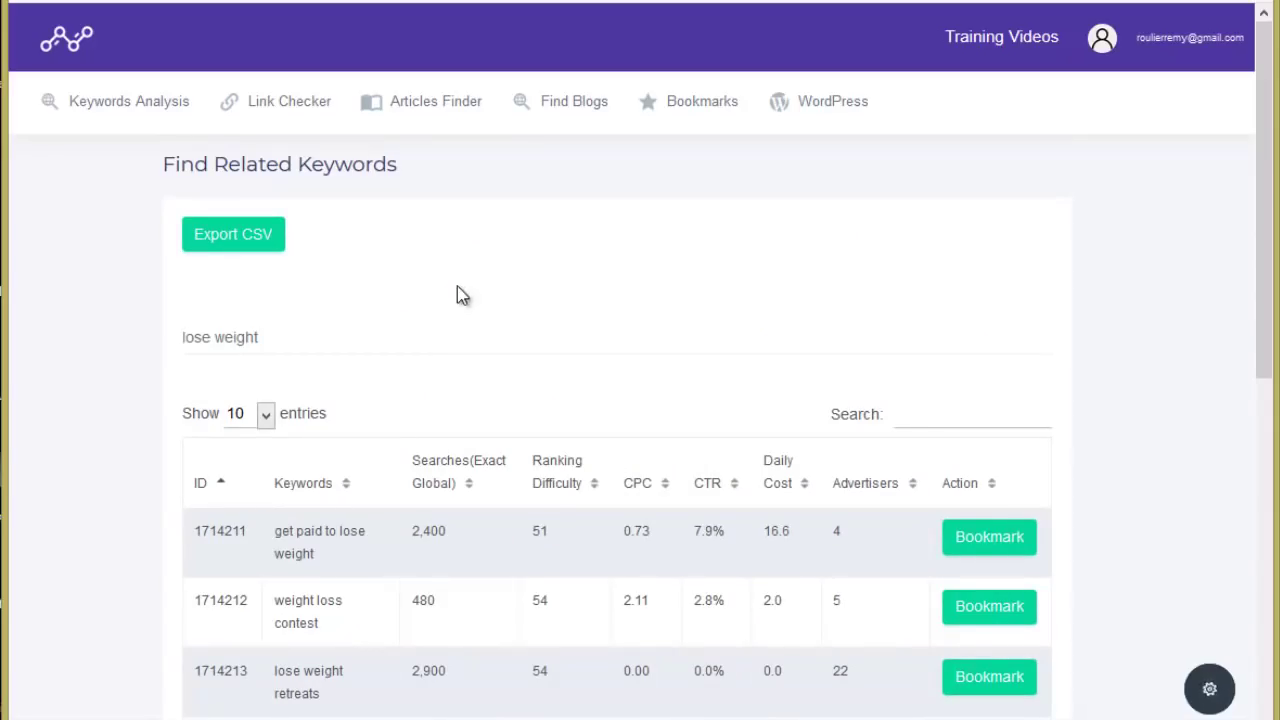
scroll(441, 371, down, 3)
scroll(534, 331, up, 2)
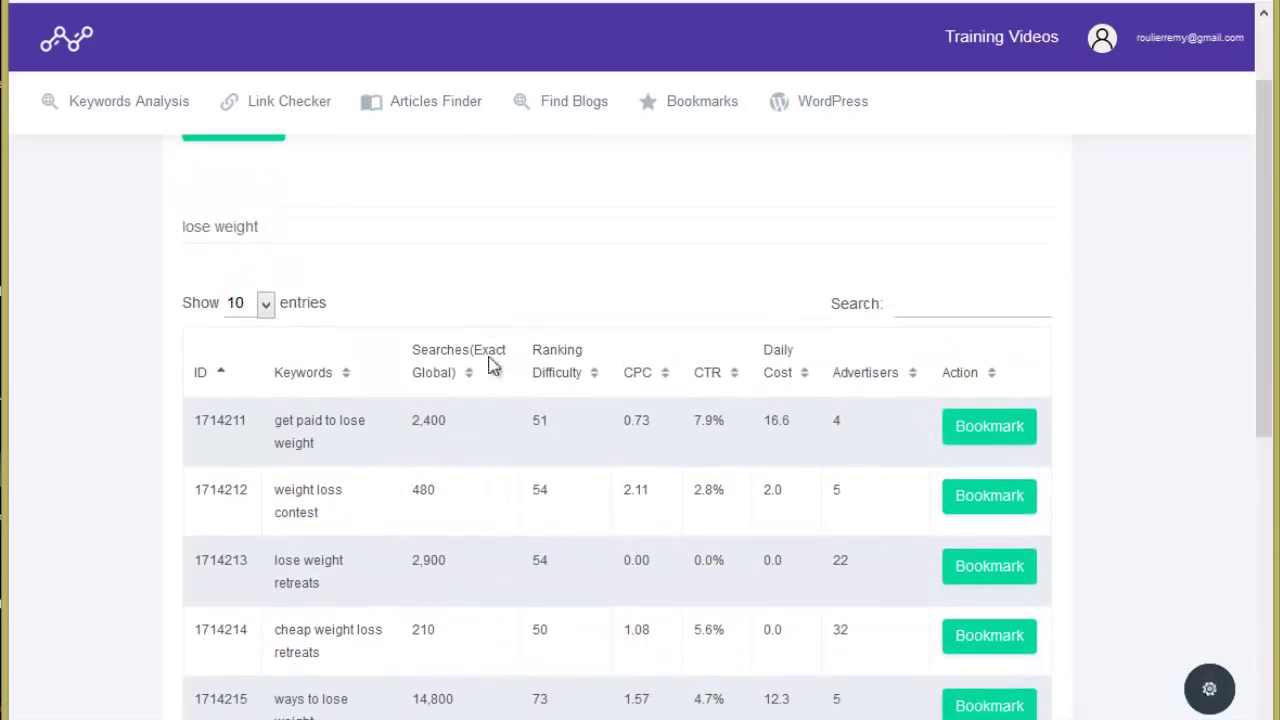
scroll(440, 310, up, 1)
- Open the competitive keywords finder and search for domain keyword competition on "weight"
mouse_move(109, 91)
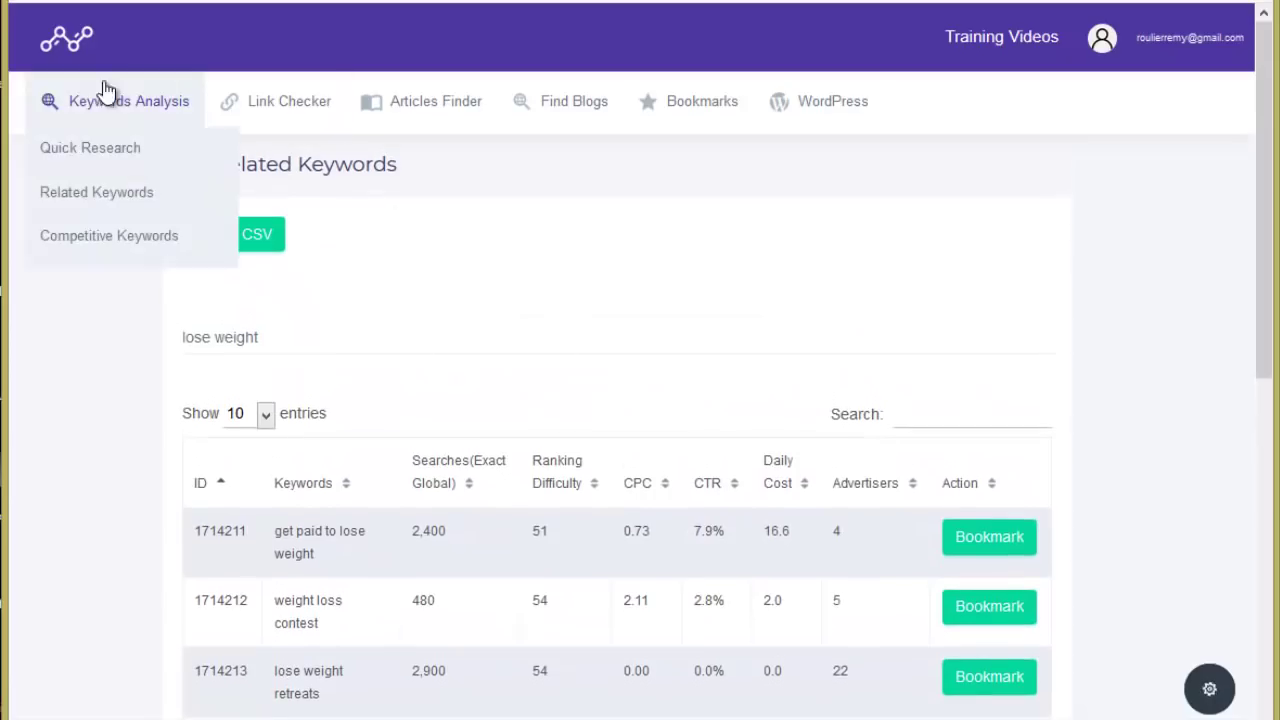
click(115, 238)
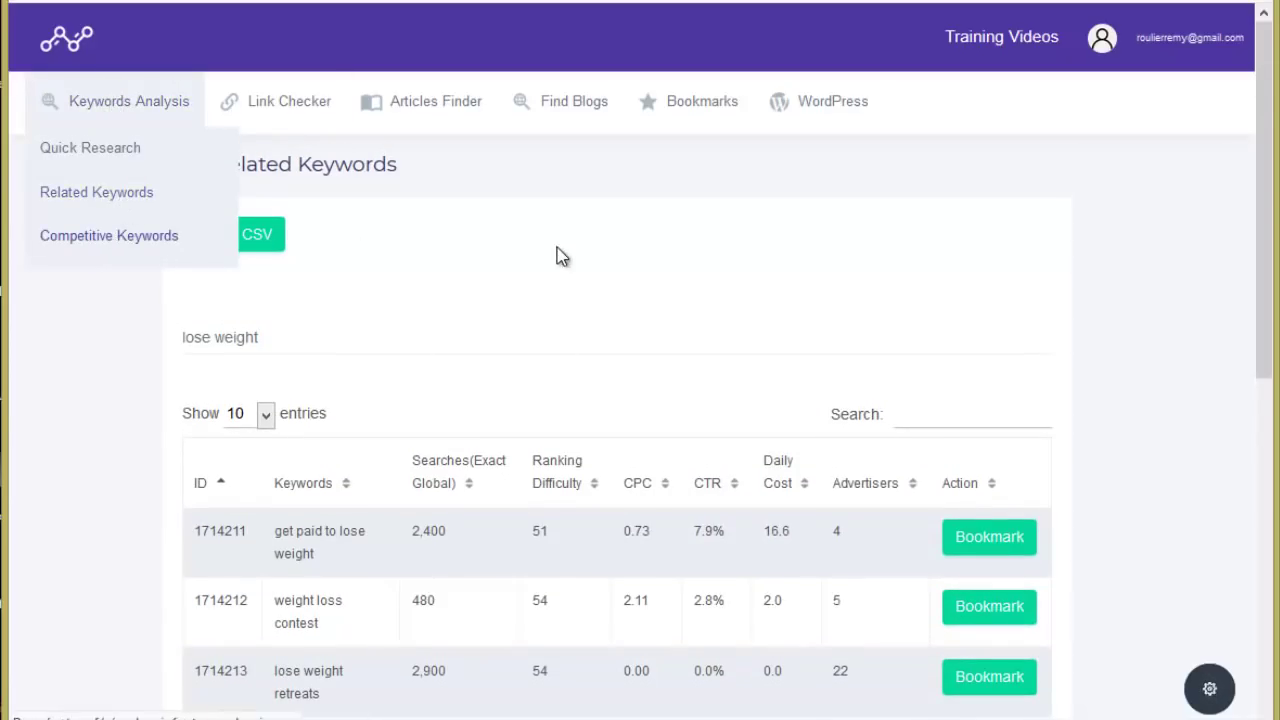
click(129, 335)
text(weight)
key(Return)
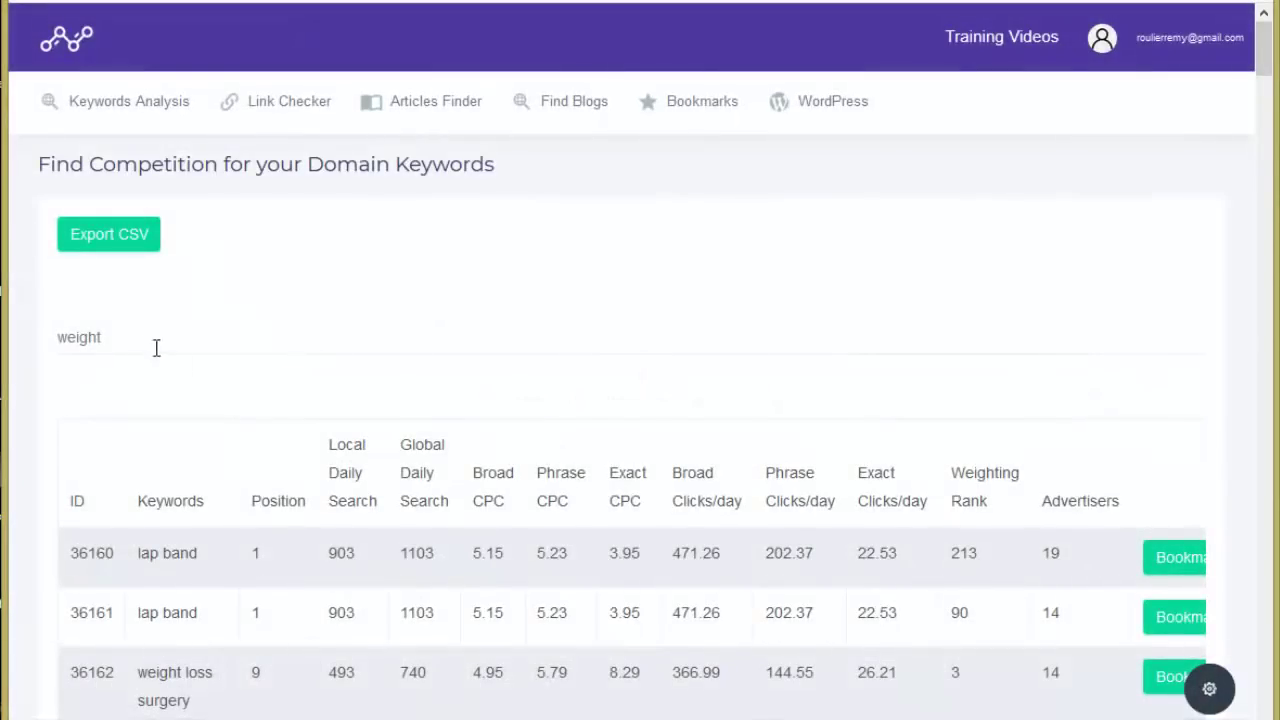
- Examine the competitive keywords table for "weight", including positions, daily searches, CPC, clicks per day, weighting rank and advertisers
scroll(146, 347, down, 3)
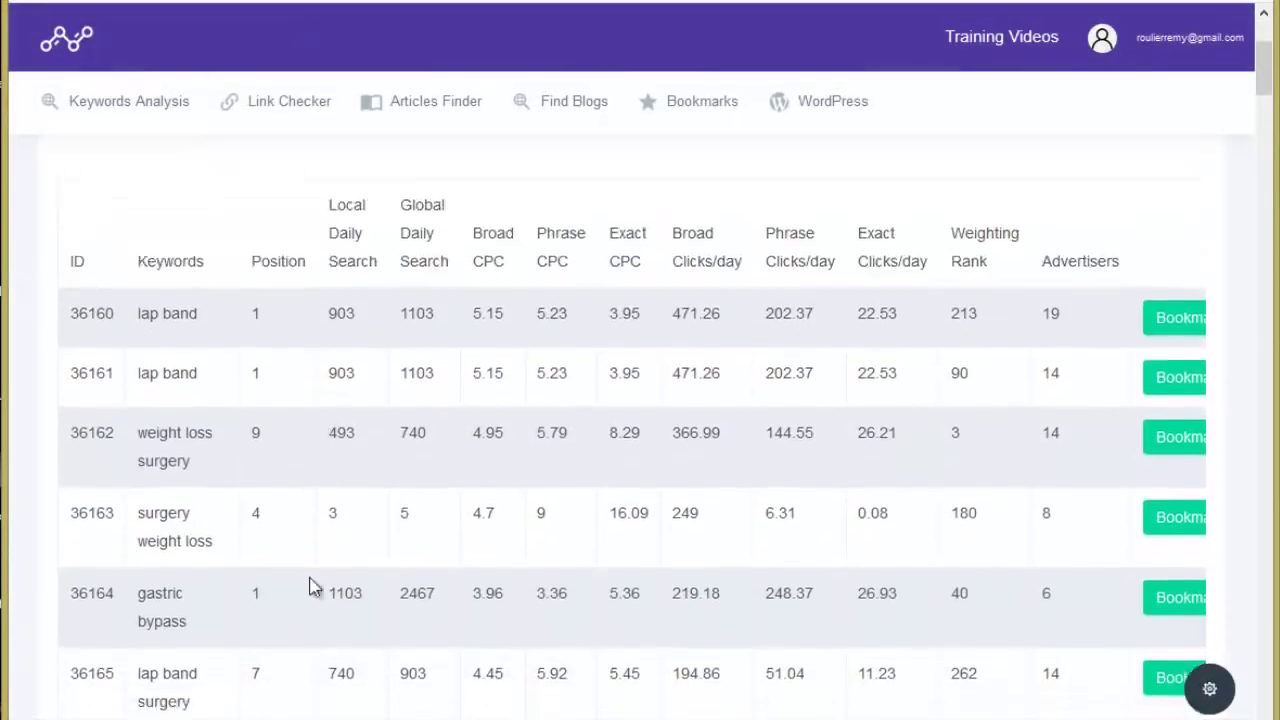
scroll(234, 414, down, 1)
scroll(300, 420, up, 1)
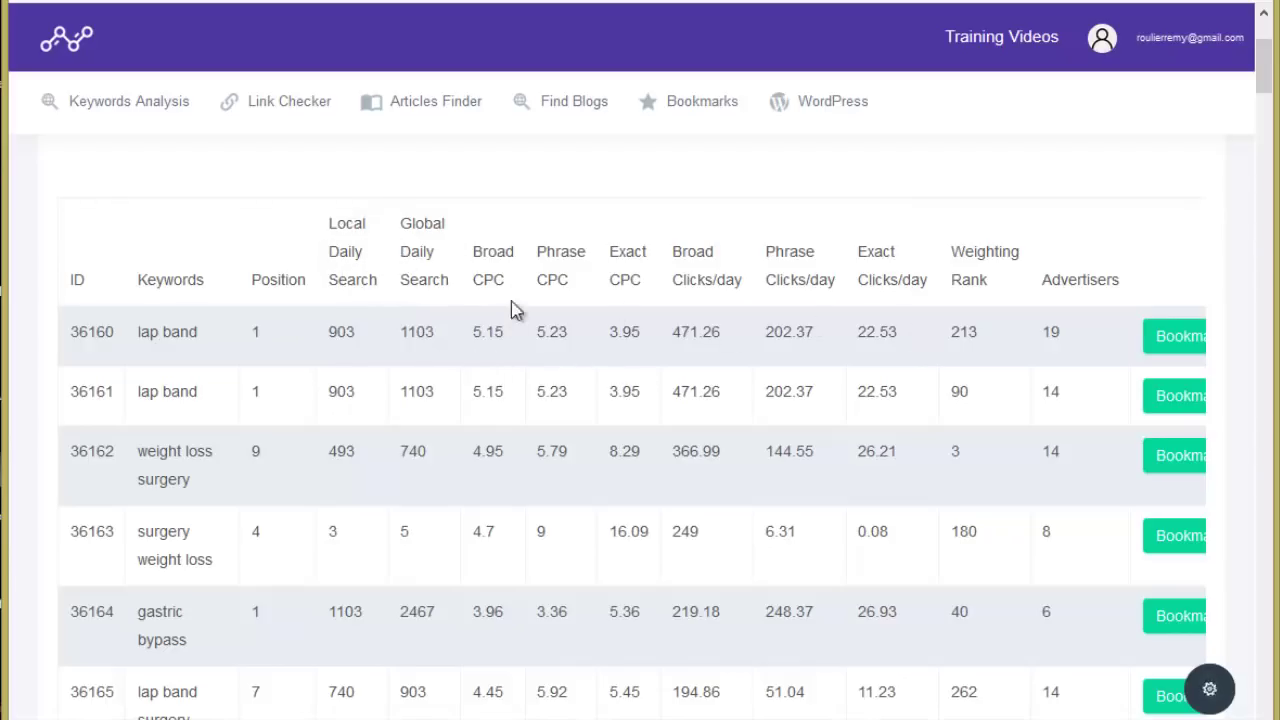
scroll(334, 429, down, 5)
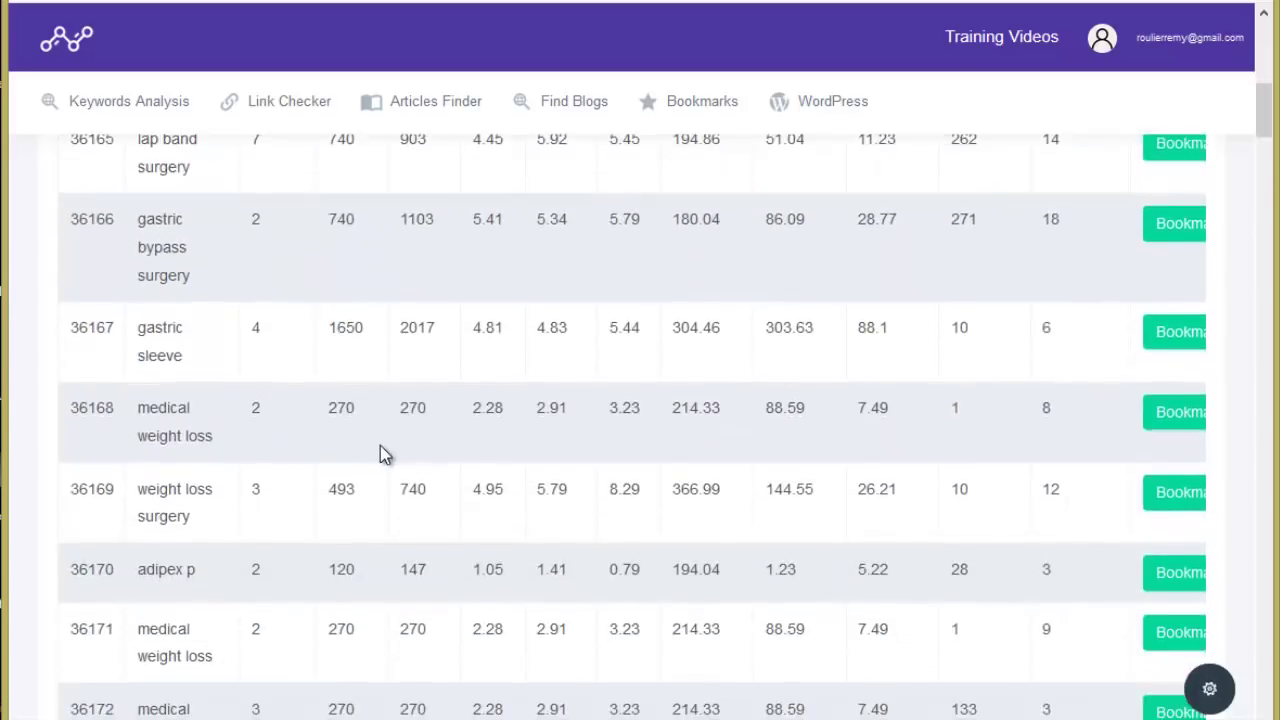
scroll(380, 445, down, 5)
scroll(258, 421, up, 10)
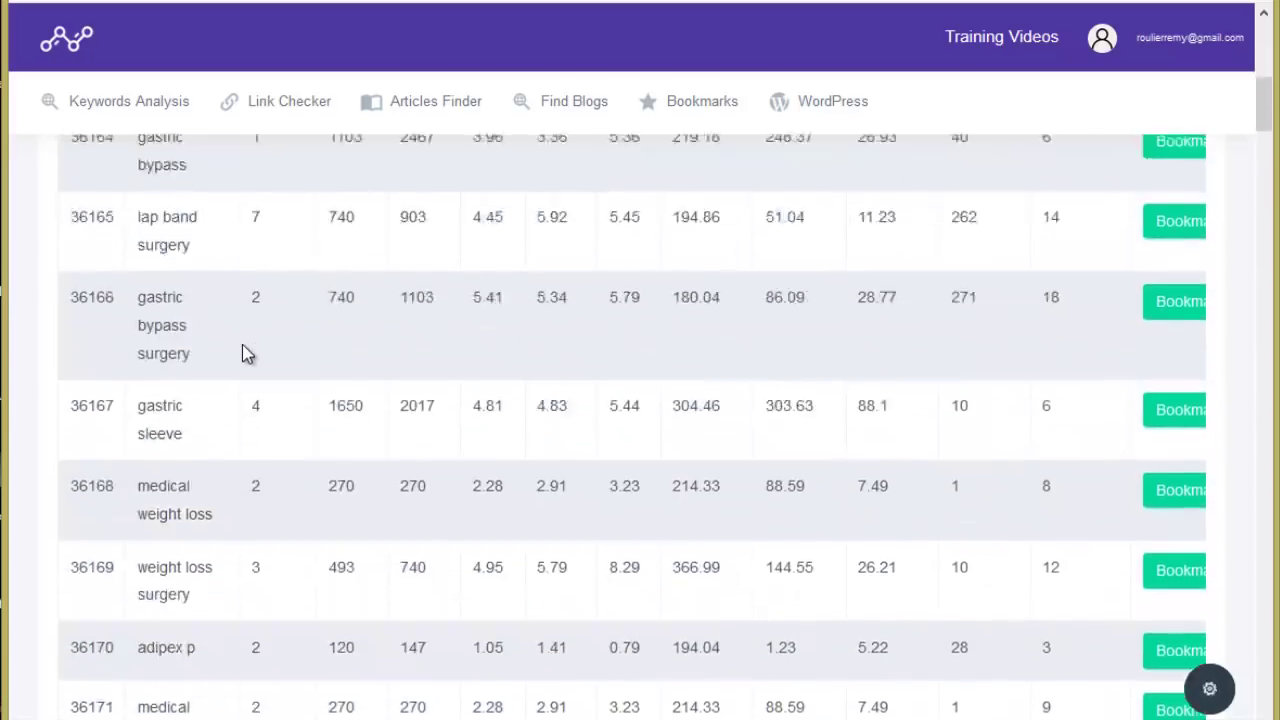
scroll(306, 406, down, 3)
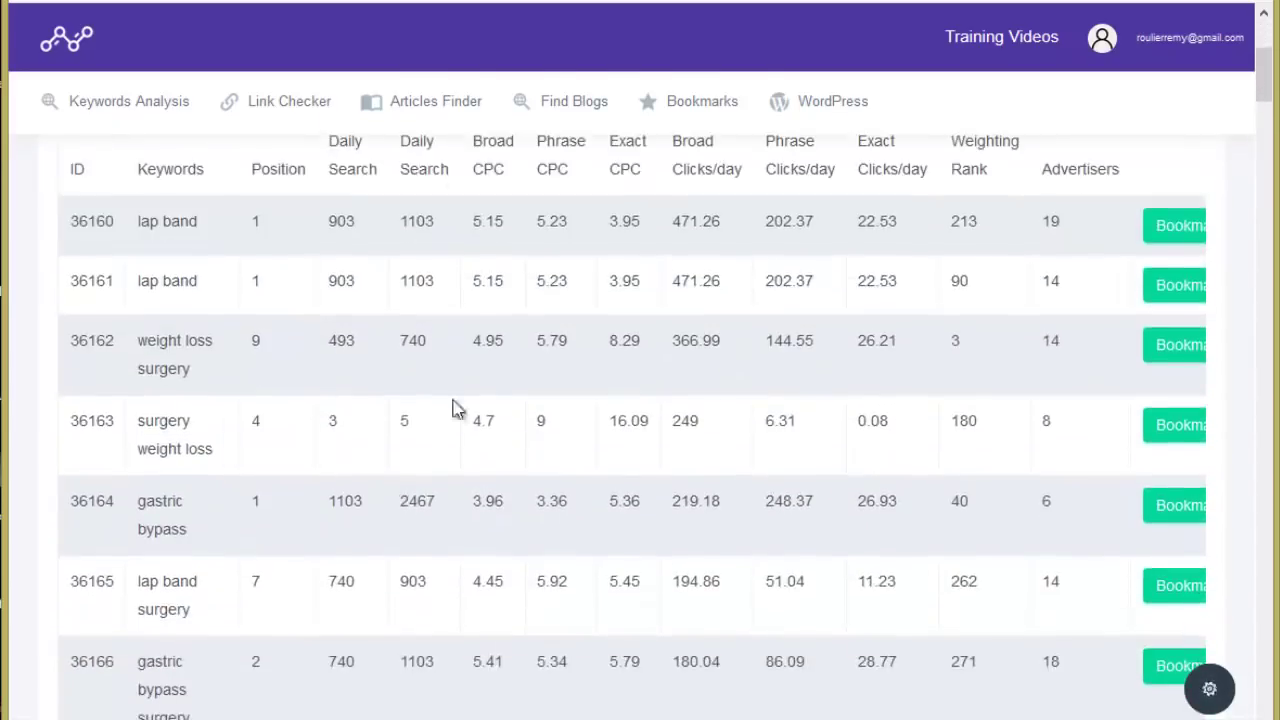
scroll(243, 394, down, 3)
scroll(340, 403, down, 5)
scroll(434, 466, up, 10)
- Open the top domains finder from the keyword metrics page and search for "gestion du stress"
mouse_move(127, 125)
click(115, 148)
scroll(760, 400, down, 2)
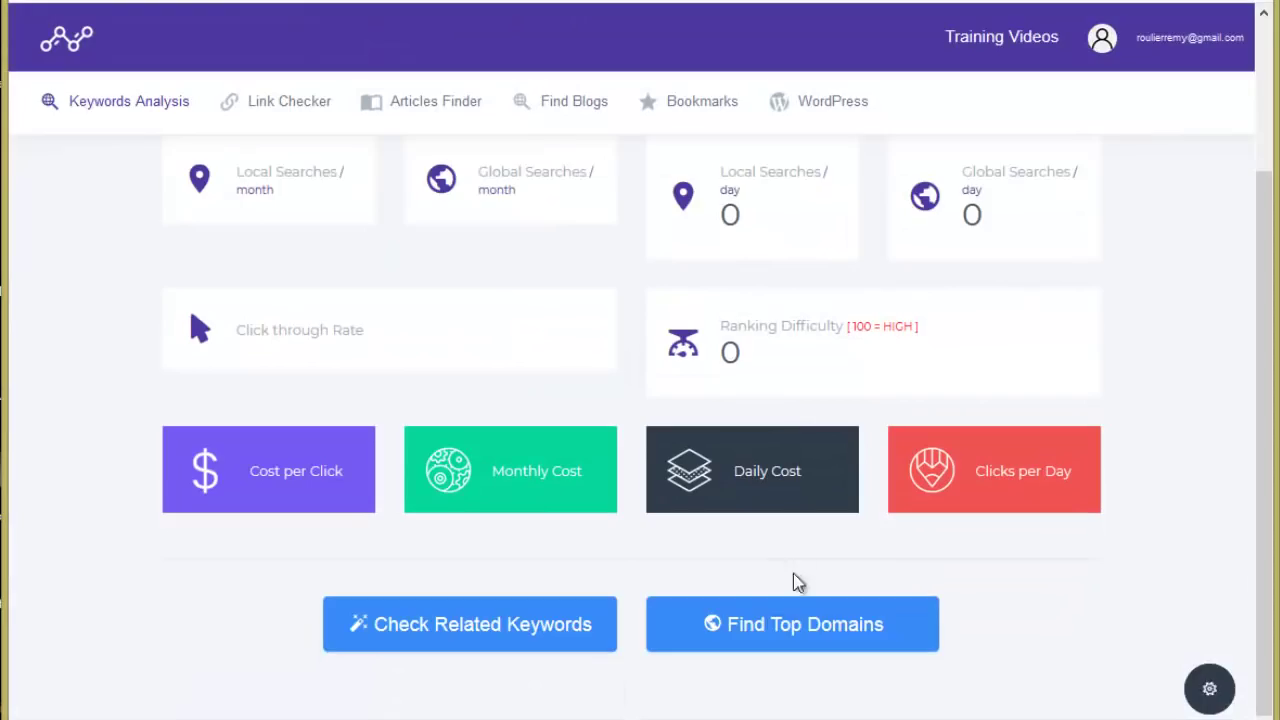
click(818, 628)
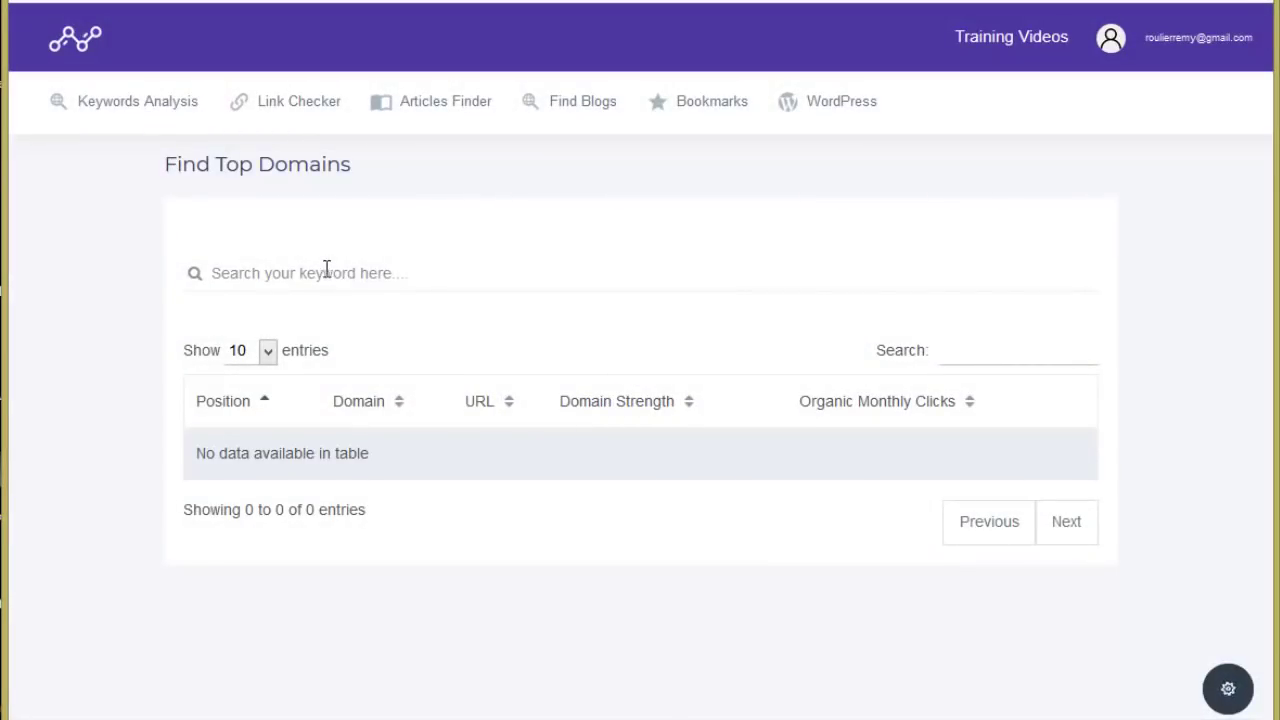
click(320, 259)
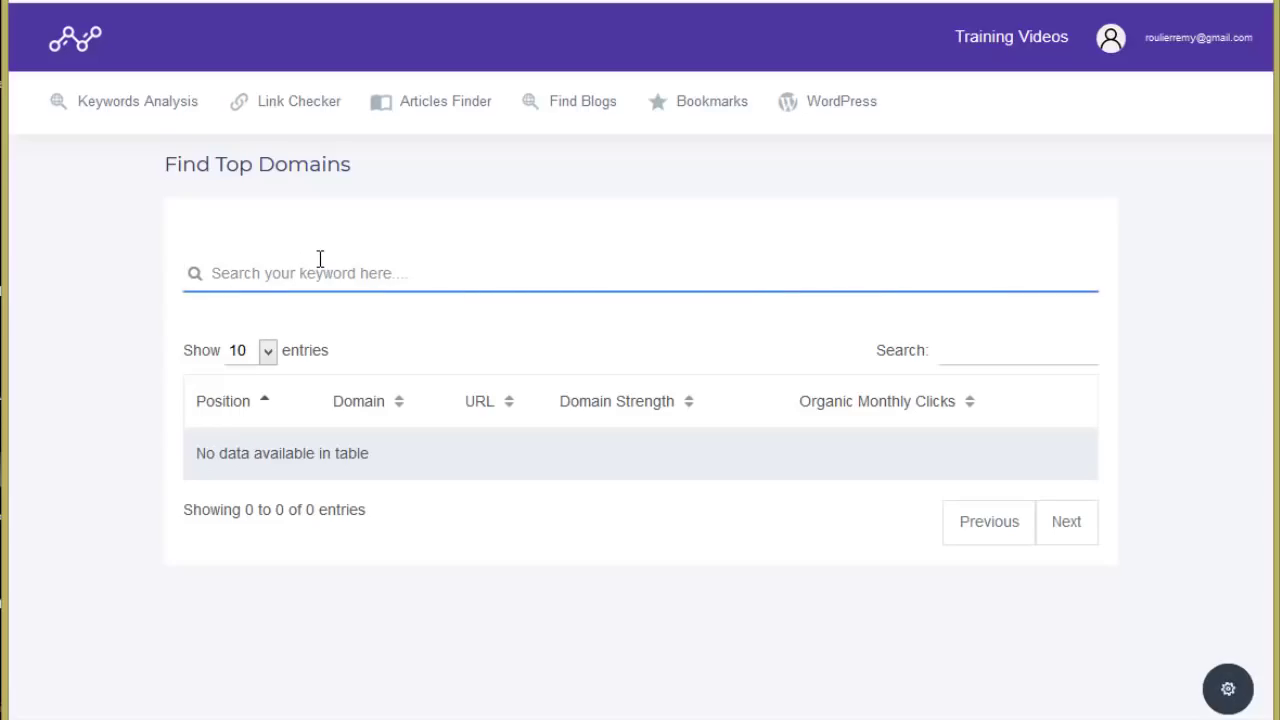
text(gestion du str)
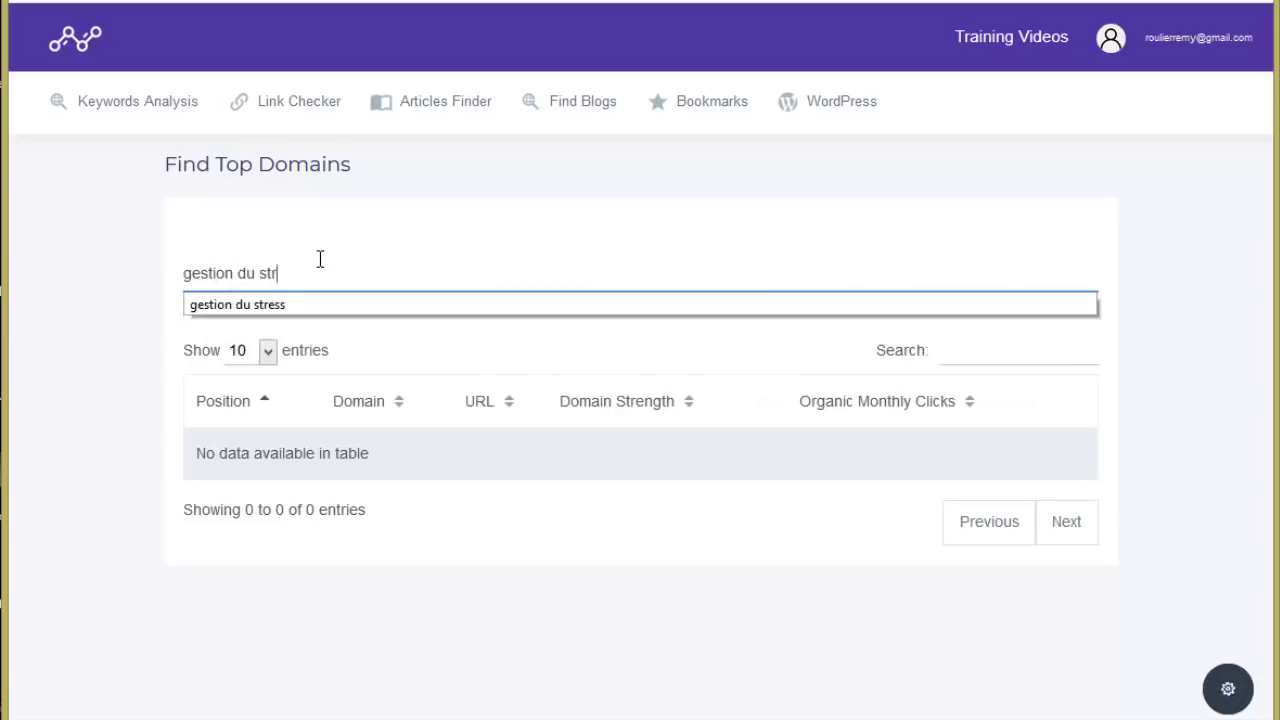
text(ess)
key(Return)
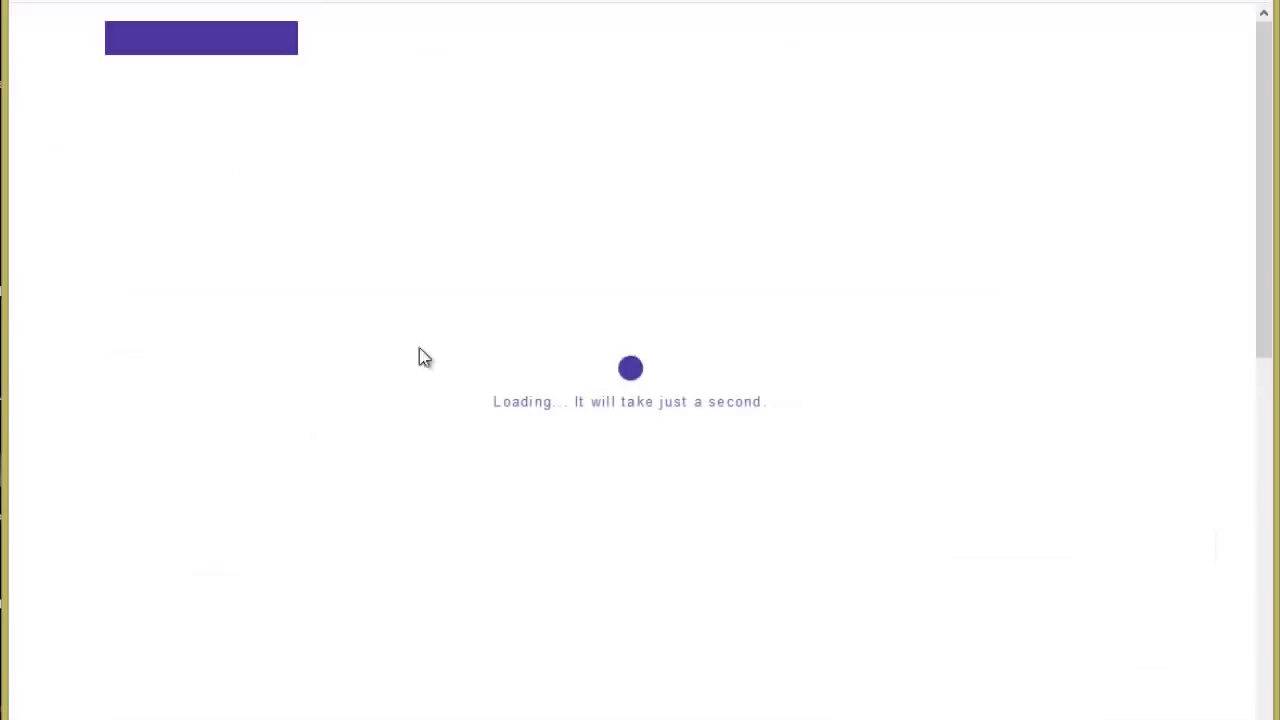
- Review the top domains for "gestion du stress", and replace the query with "perdre du poids" to check its ranking domains
scroll(530, 380, down, 2)
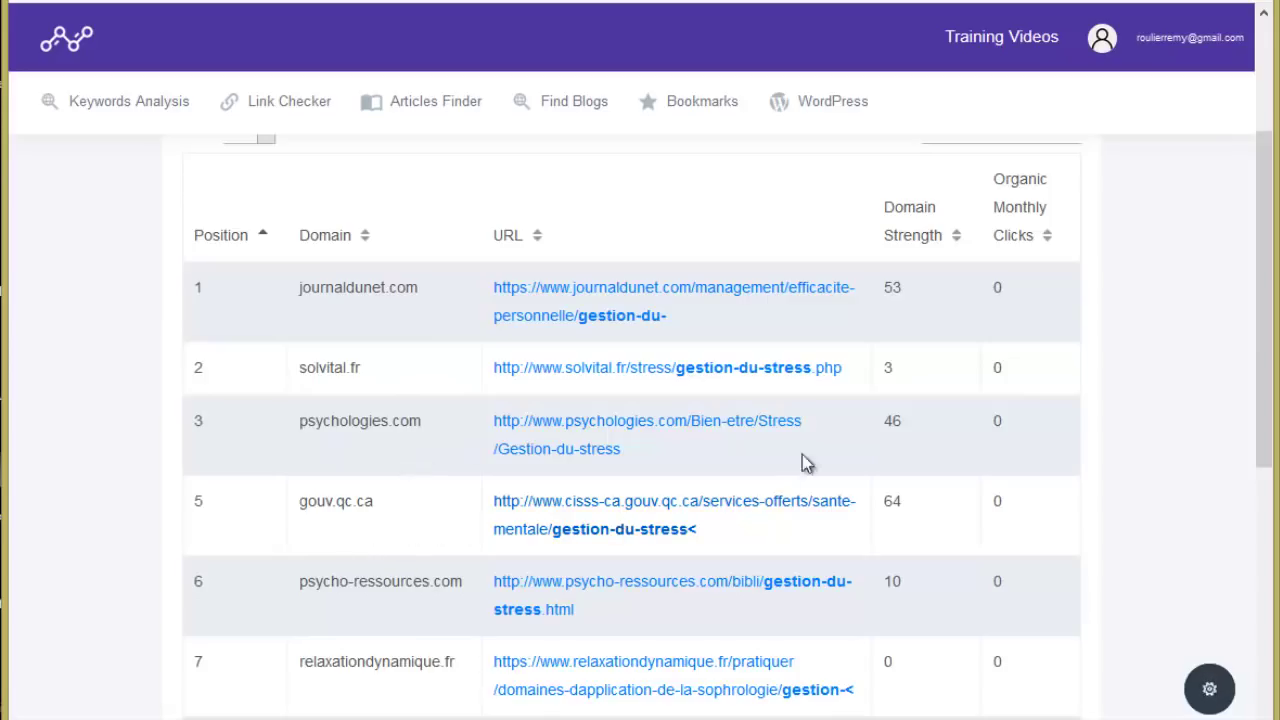
scroll(785, 587, up, 1)
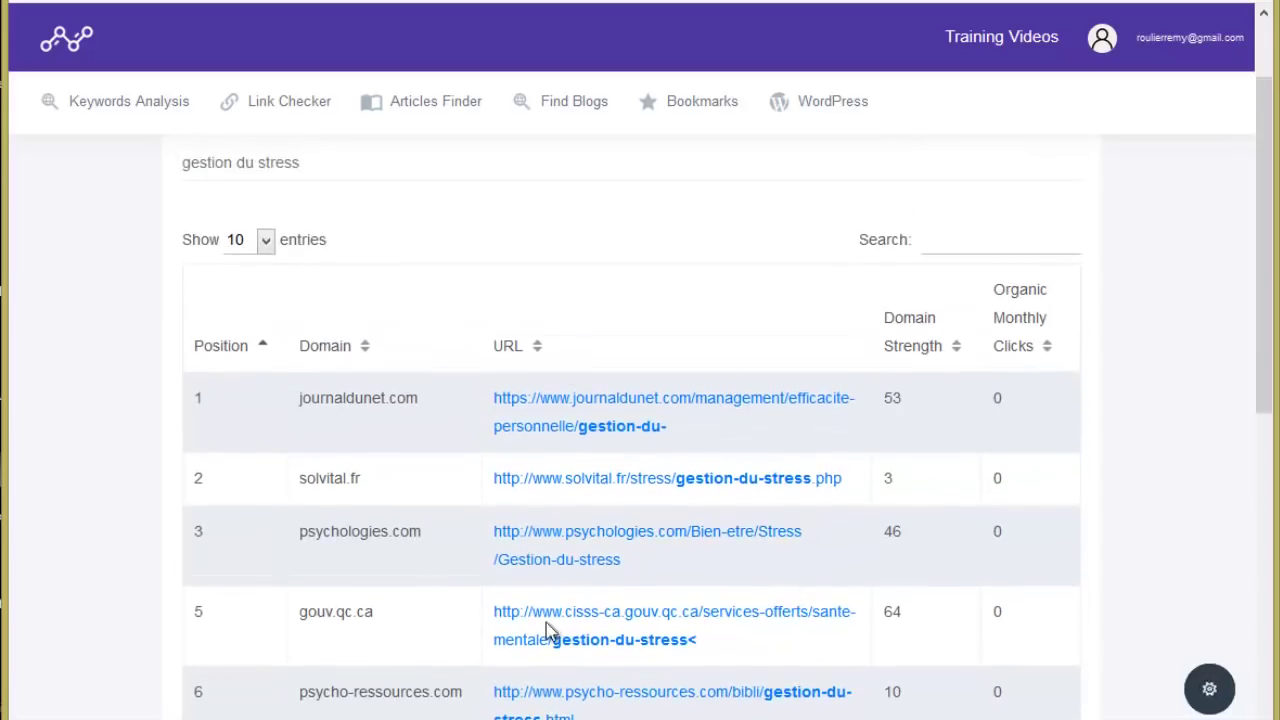
scroll(785, 587, down, 5)
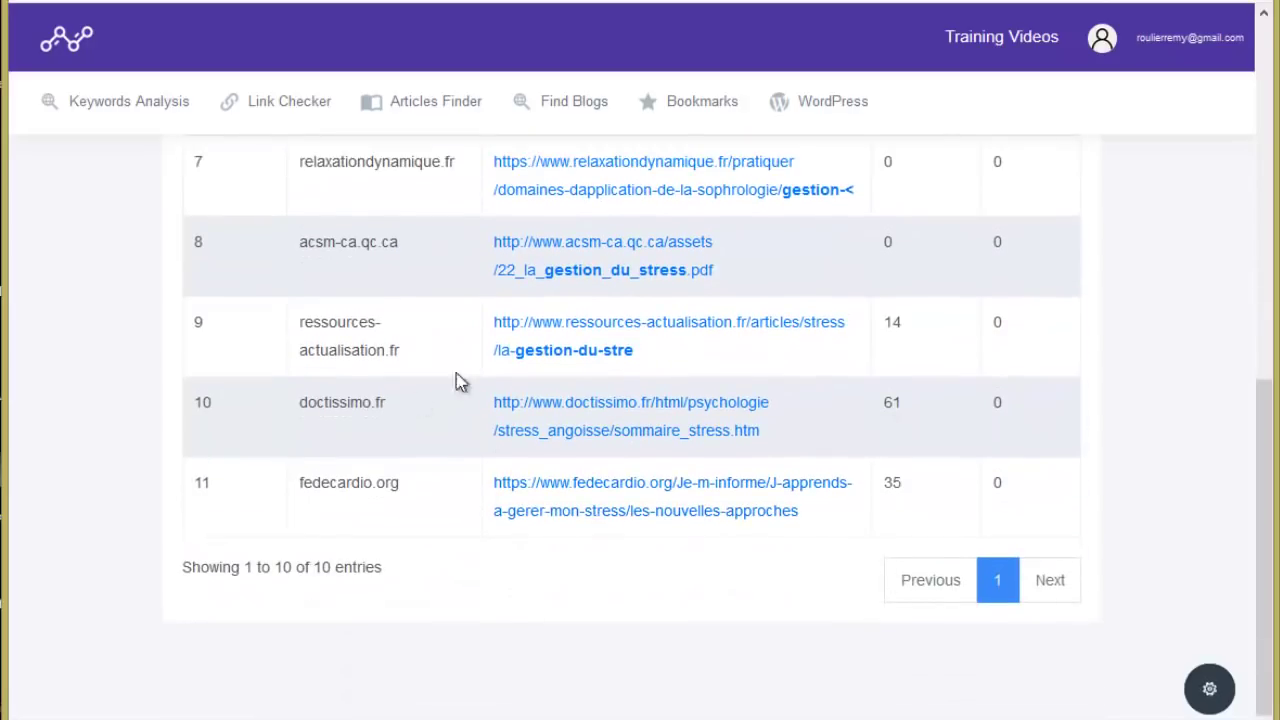
scroll(414, 400, up, 6)
drag(330, 275, 51, 273)
text(perdre du poids)
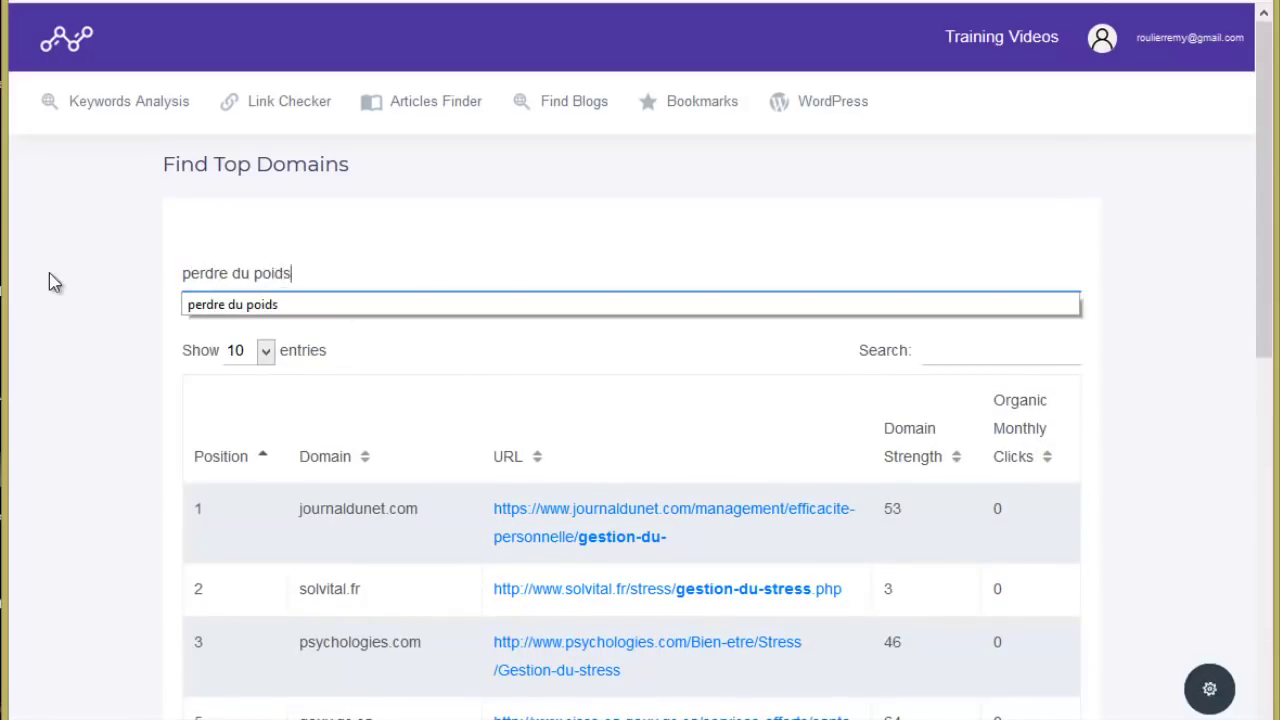
key(Return)
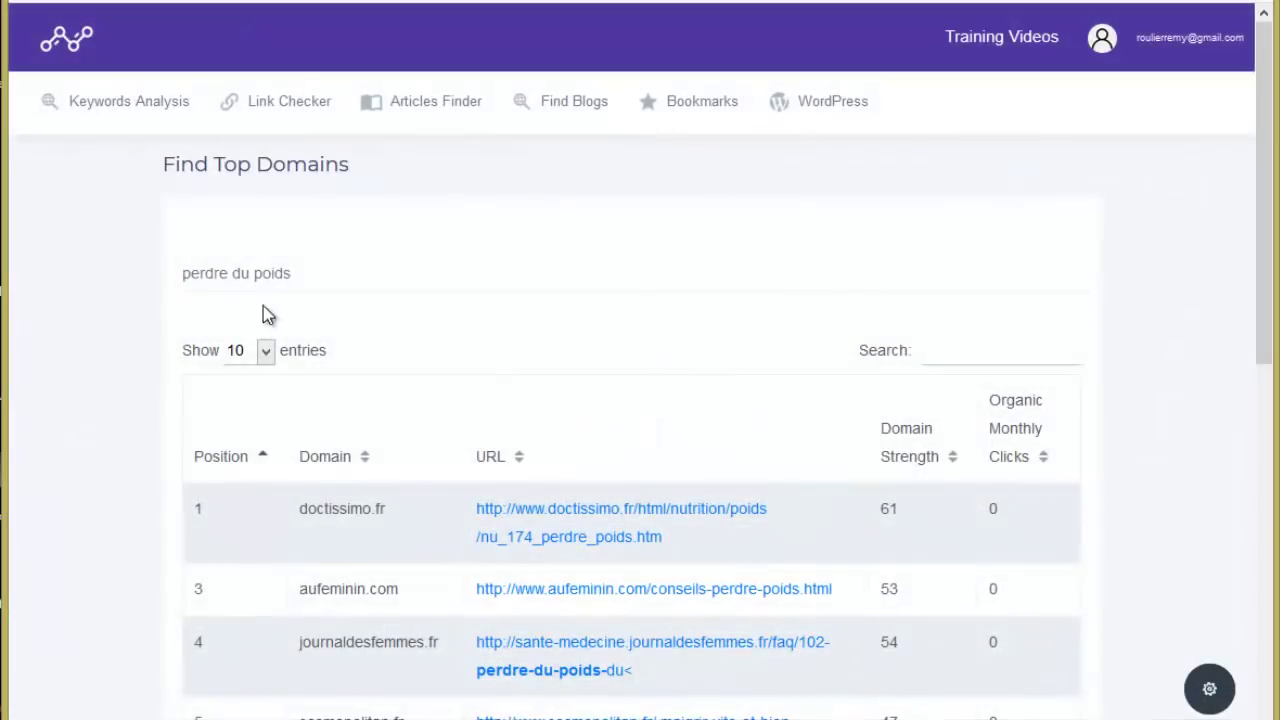
scroll(307, 322, down, 1)
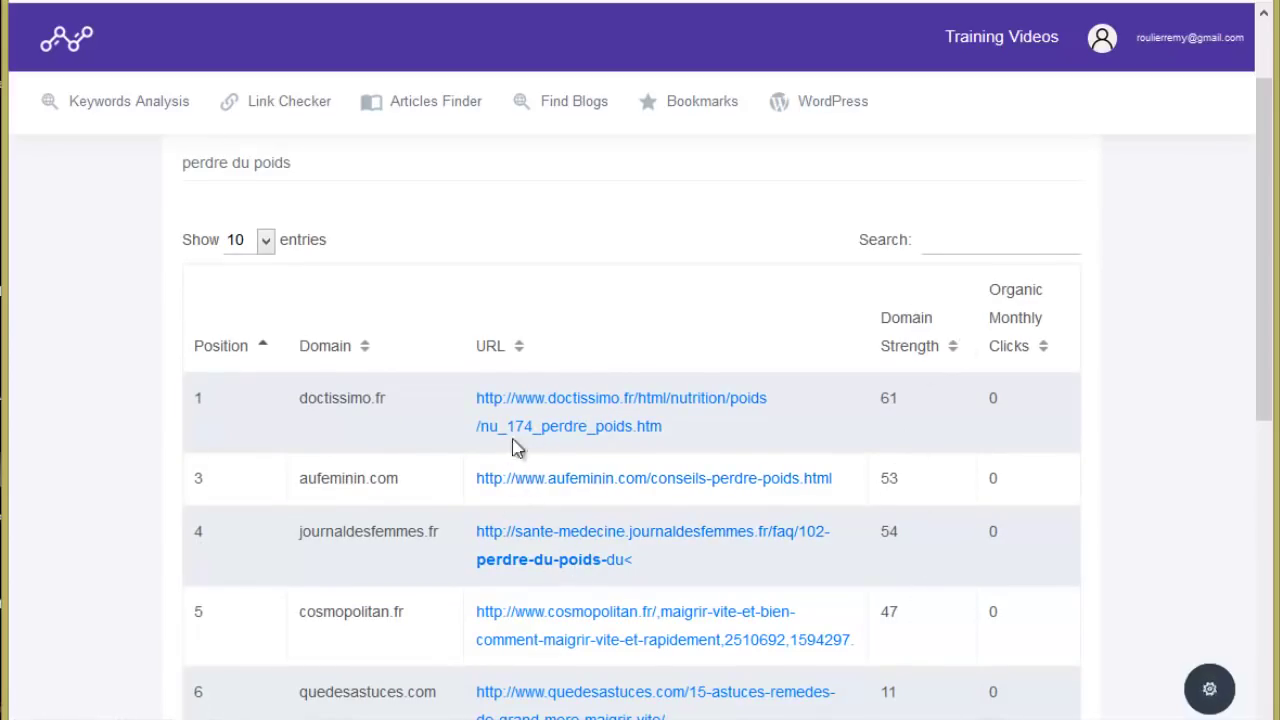
scroll(510, 448, up, 1)
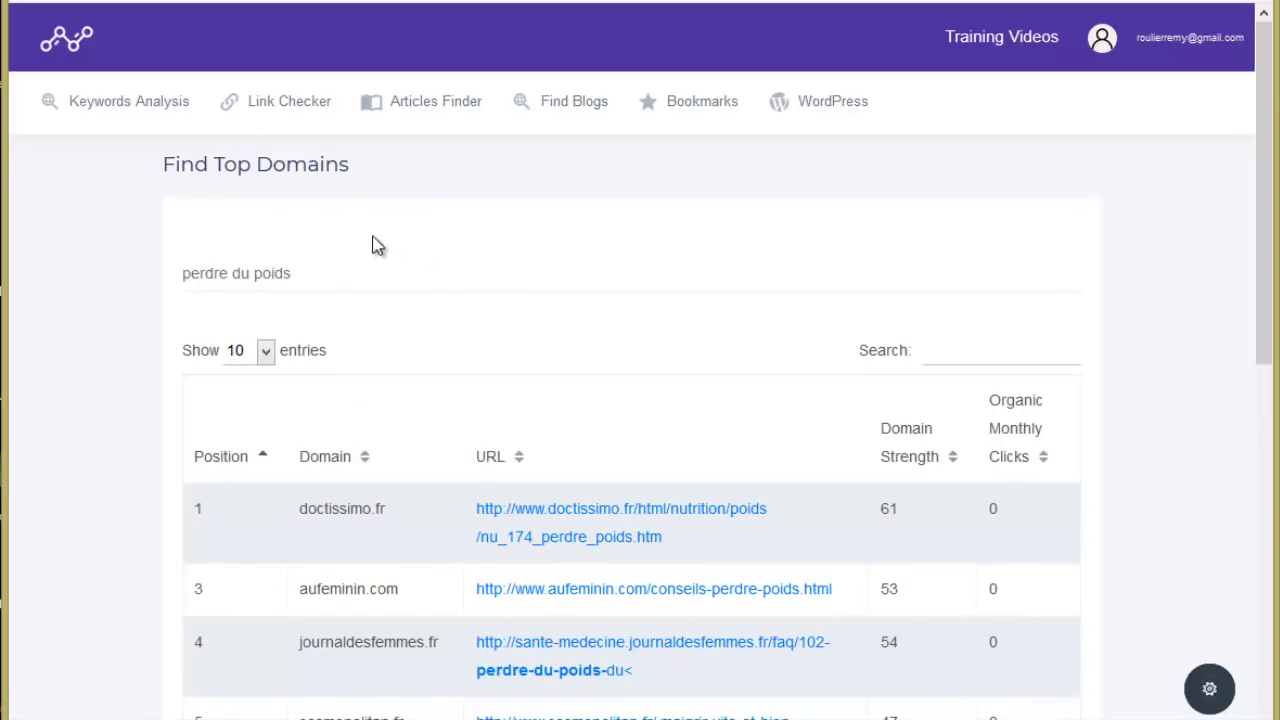
- Open the article lookup page and search for articles on "lose weight"
mouse_move(125, 117)
mouse_move(449, 114)
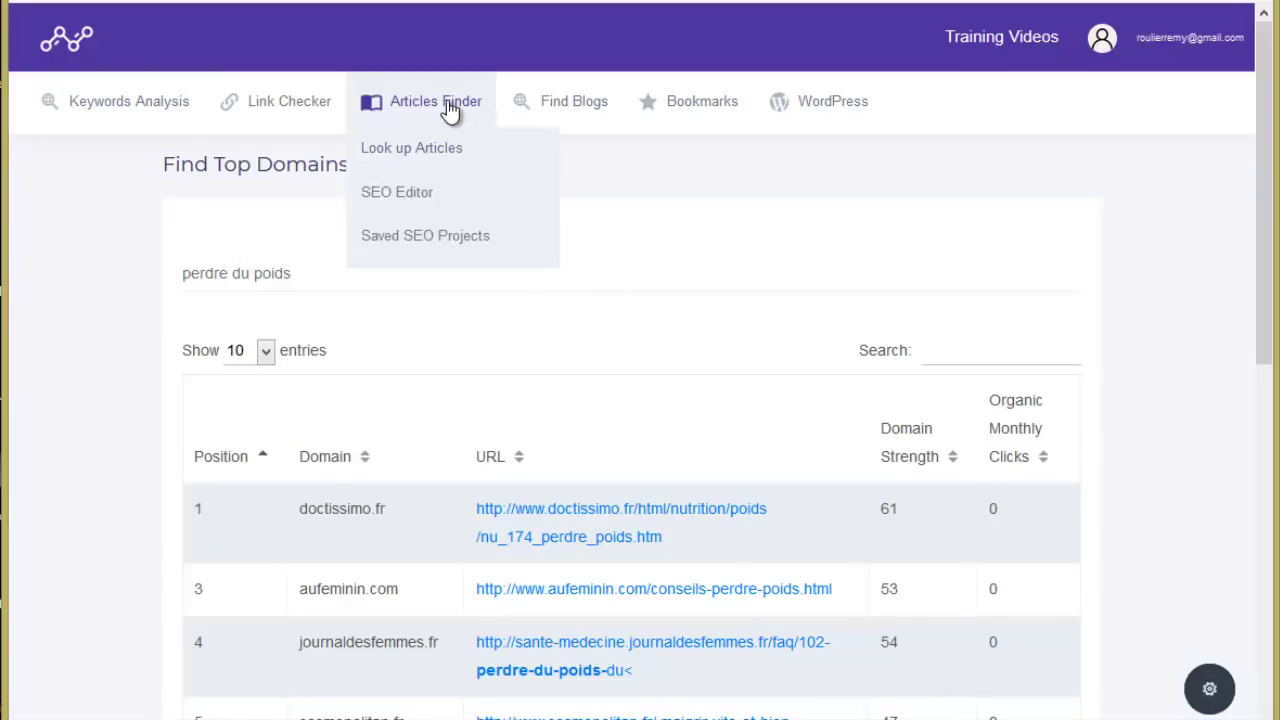
click(424, 152)
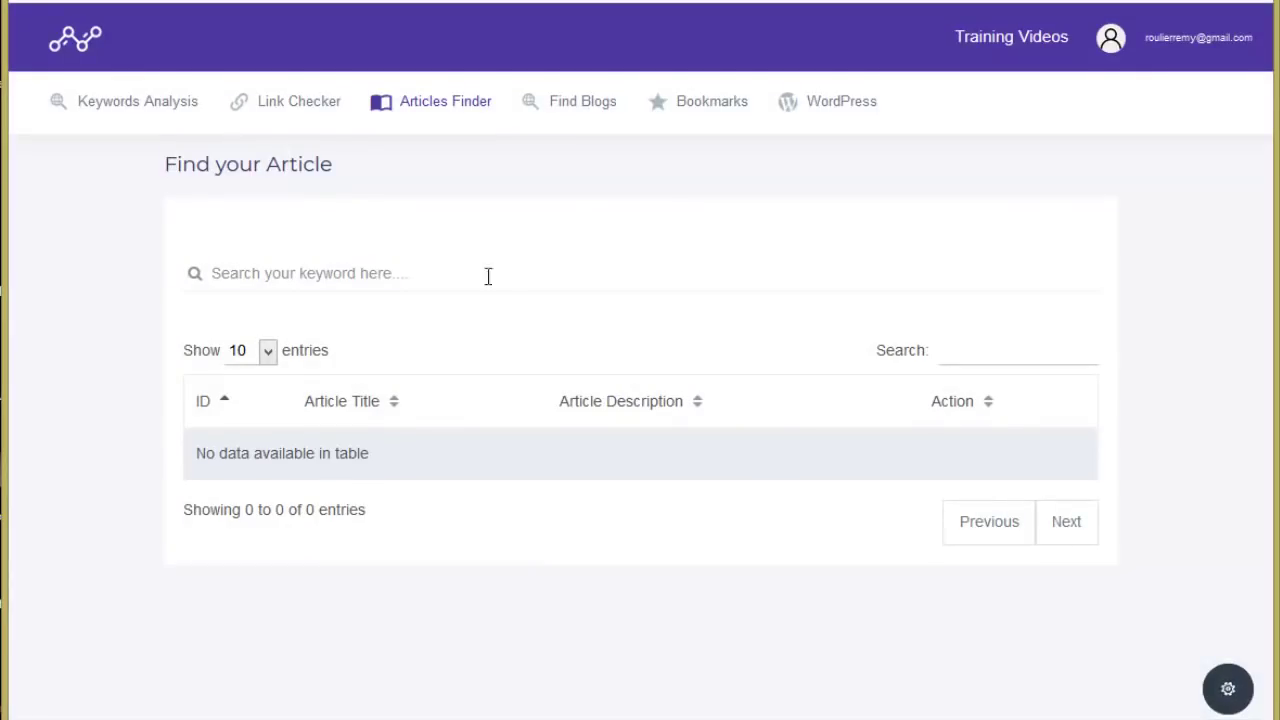
click(301, 273)
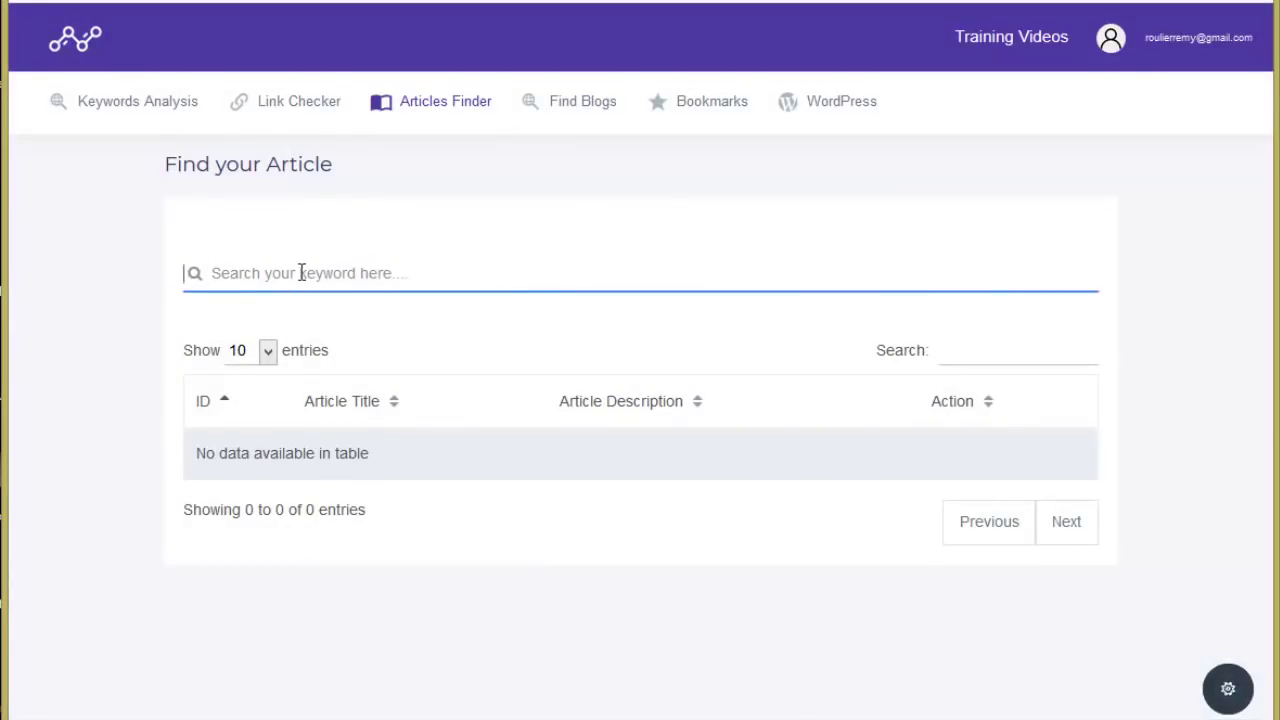
text(lose weight)
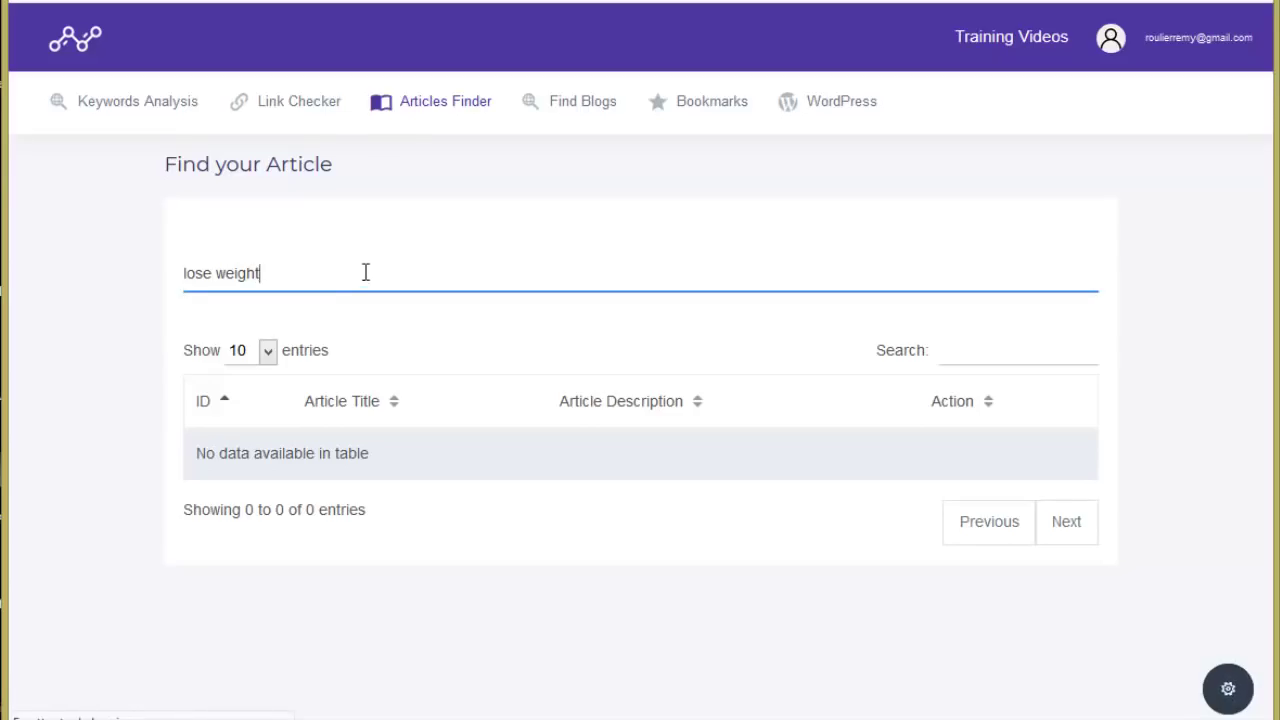
key(Return)
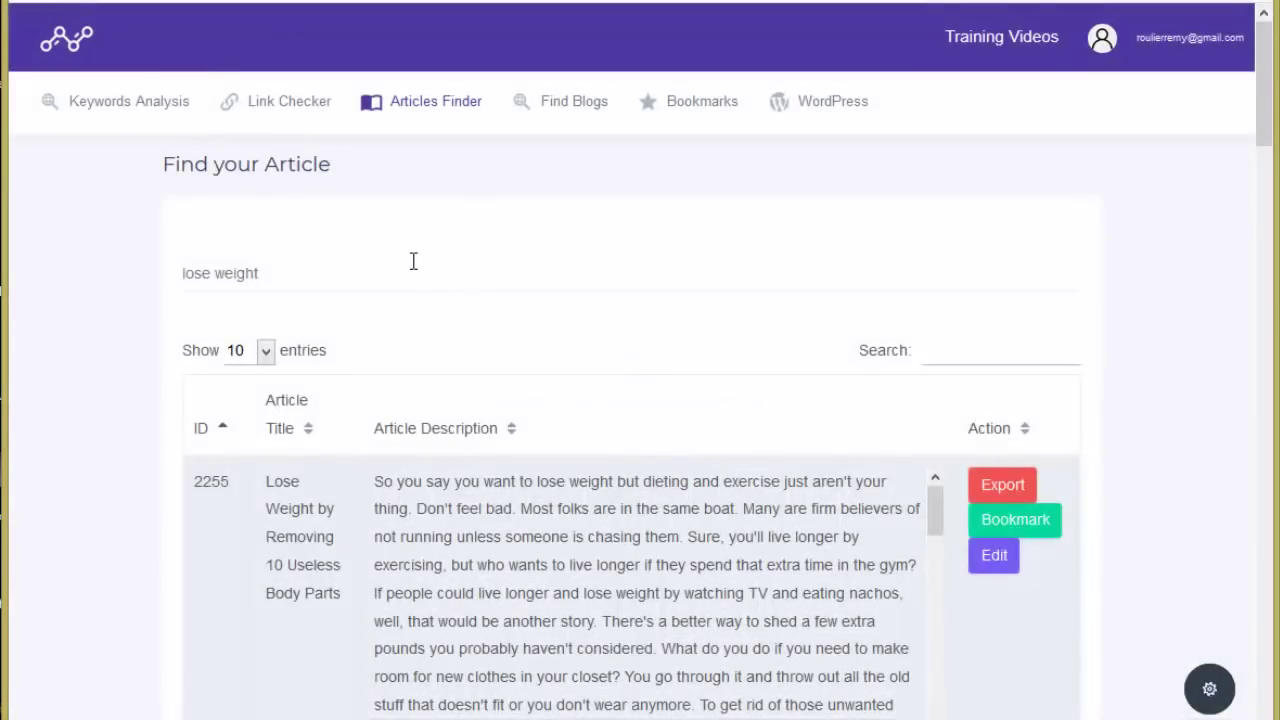
- Browse the "lose weight" article results, examining their titles, descriptions and available actions
scroll(413, 261, down, 1)
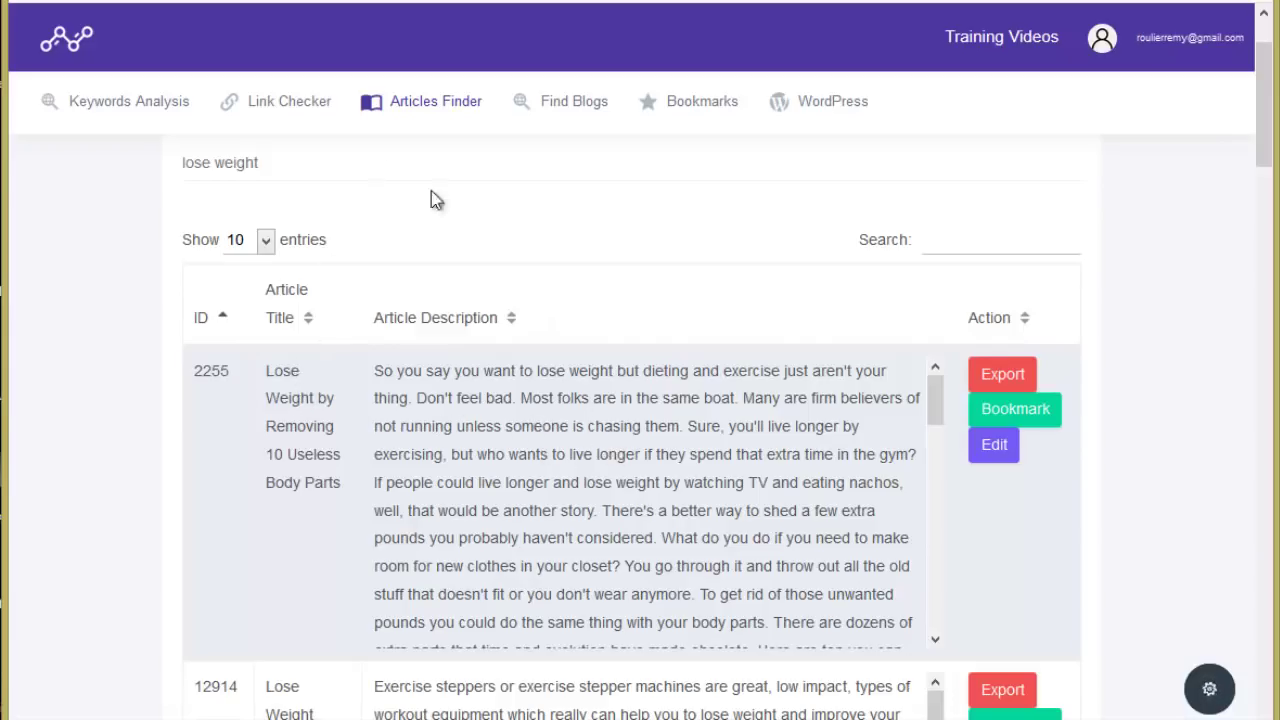
scroll(270, 453, down, 1)
scroll(223, 434, up, 1)
scroll(200, 437, down, 9)
scroll(277, 440, down, 10)
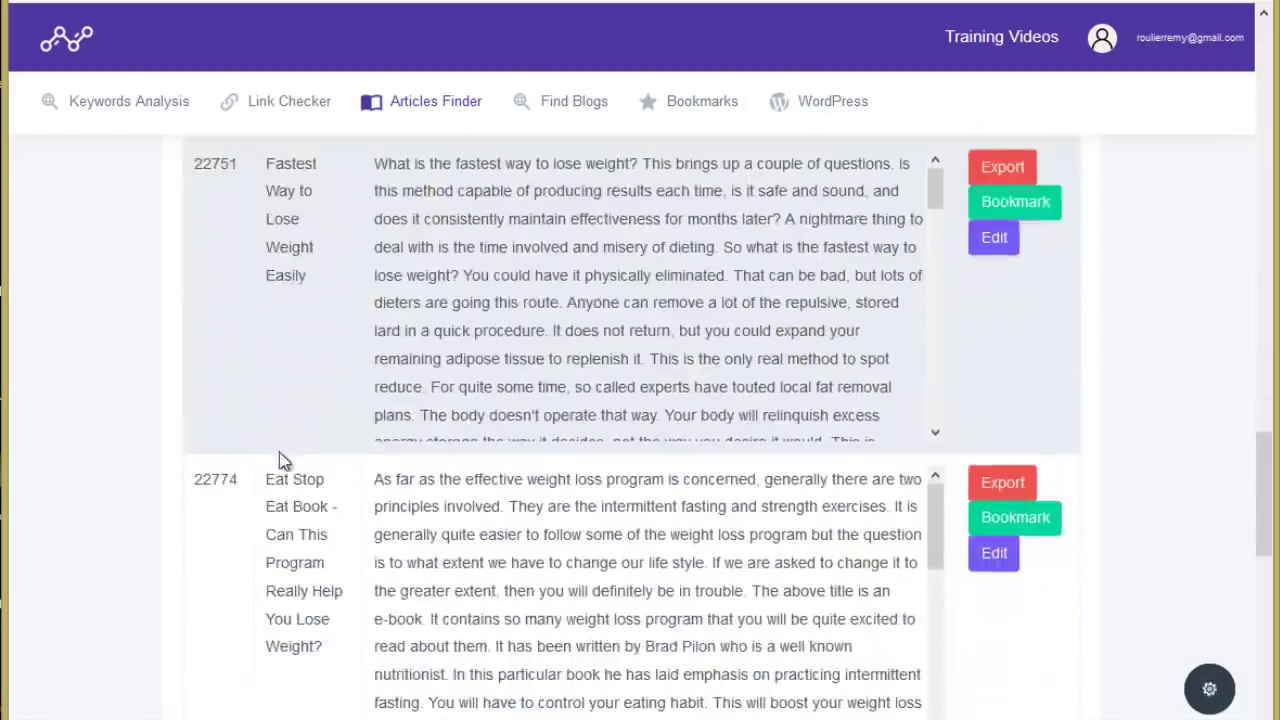
scroll(307, 570, up, 4)
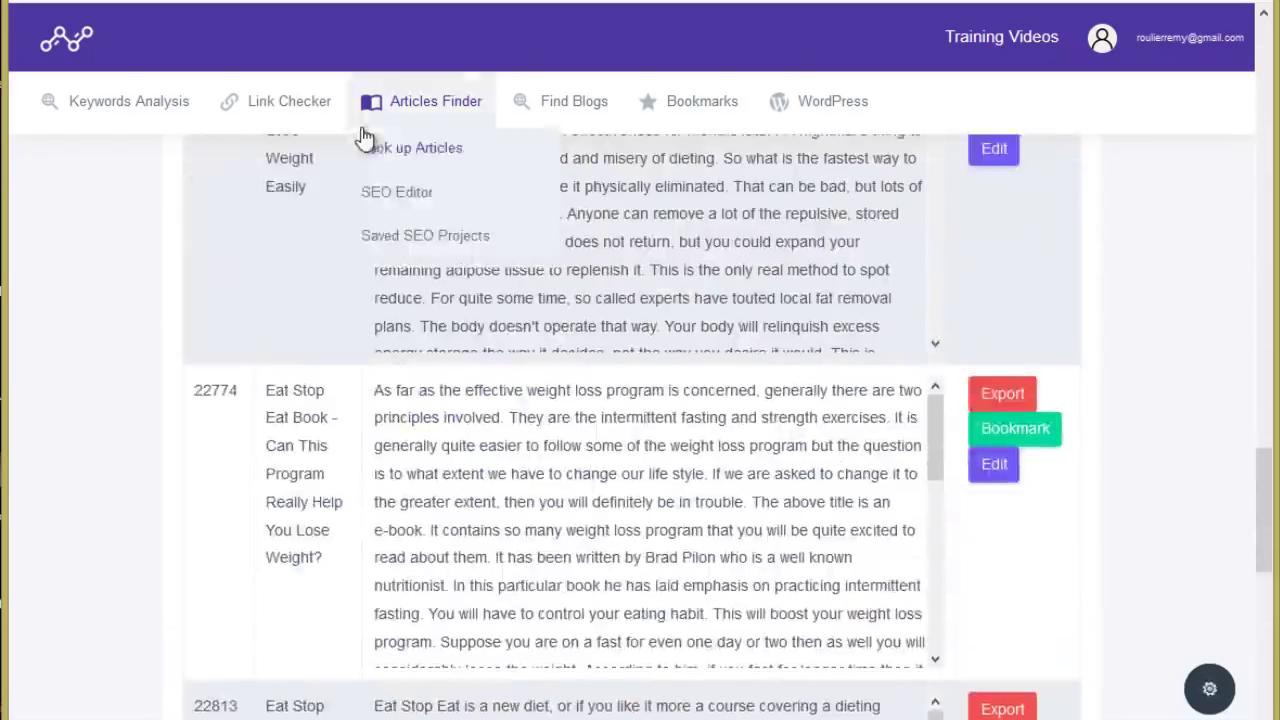
scroll(363, 137, down, 3)
scroll(160, 394, up, 9)
scroll(160, 394, up, 5)
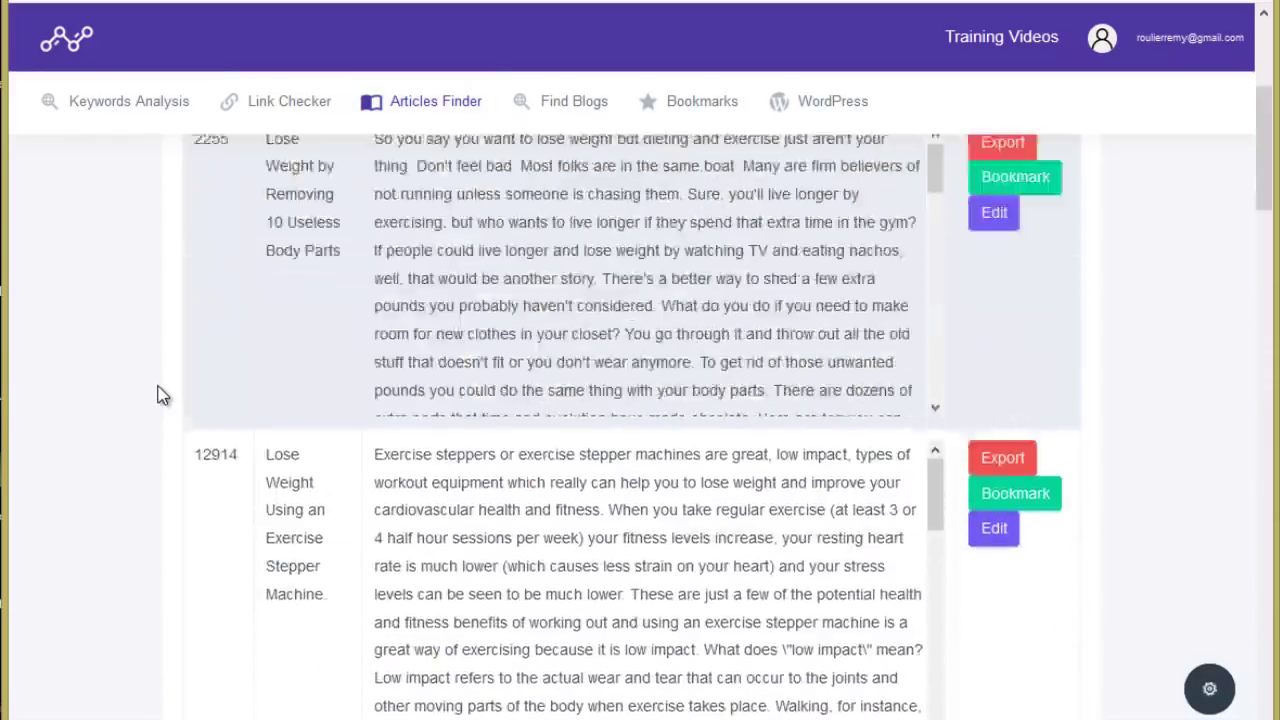
- Open the article "Lose Weight by Removing 10 Useless Body Parts" for editing and copy its entire content
scroll(481, 363, down, 1)
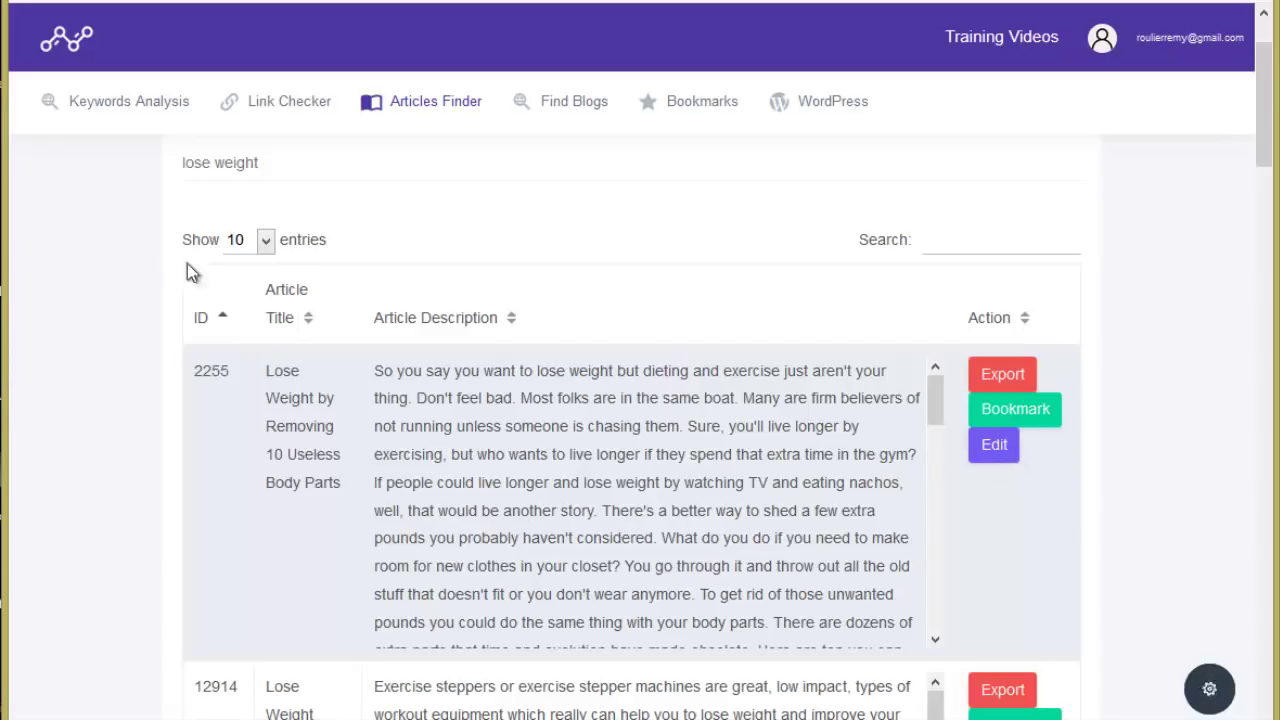
click(993, 455)
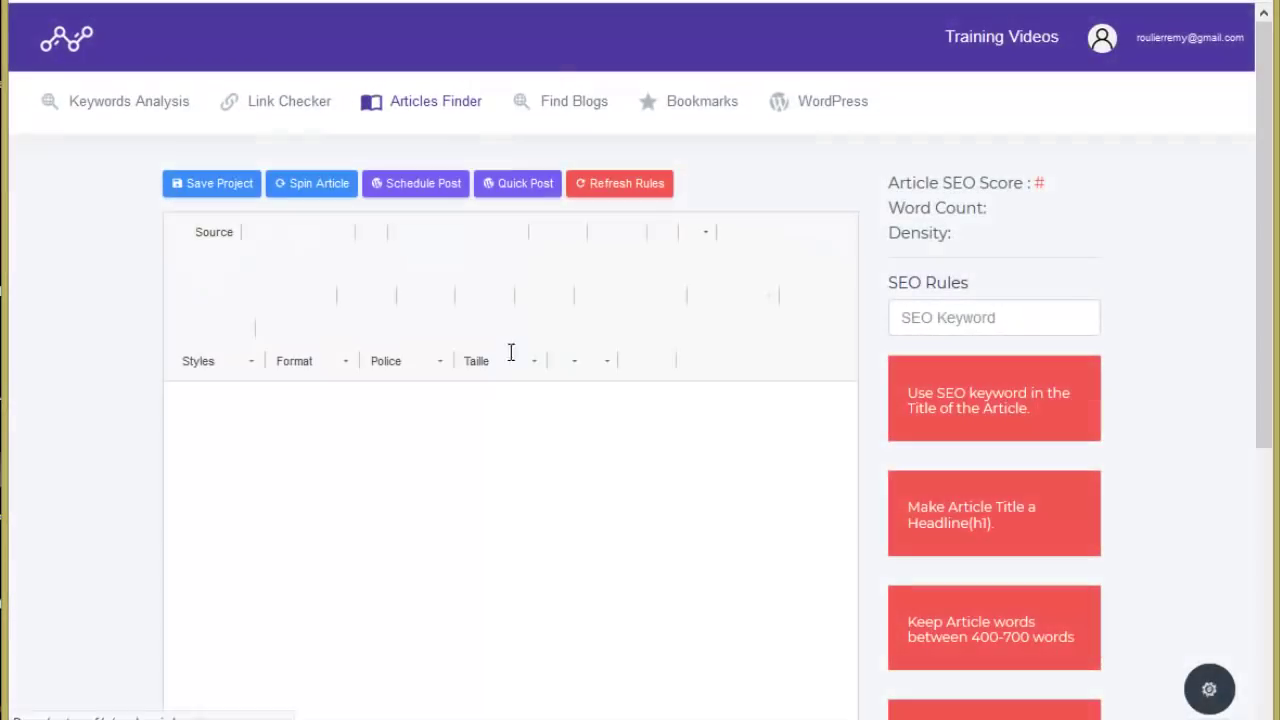
click(490, 488)
key(ctrl+a)
key(ctrl+c)
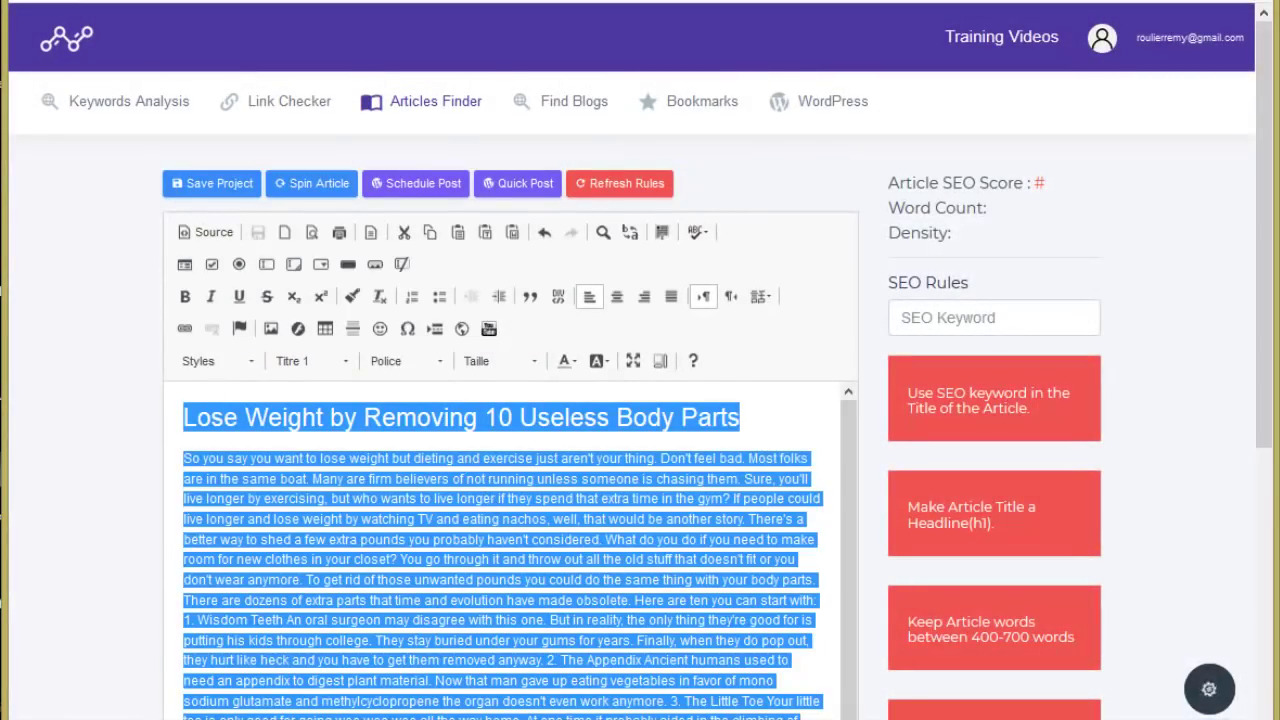
- Switch to Google Translate, translate the copied article from English to French, and copy the whole French text
key(ctrl+Tab)
click(297, 217)
key(ctrl+v)
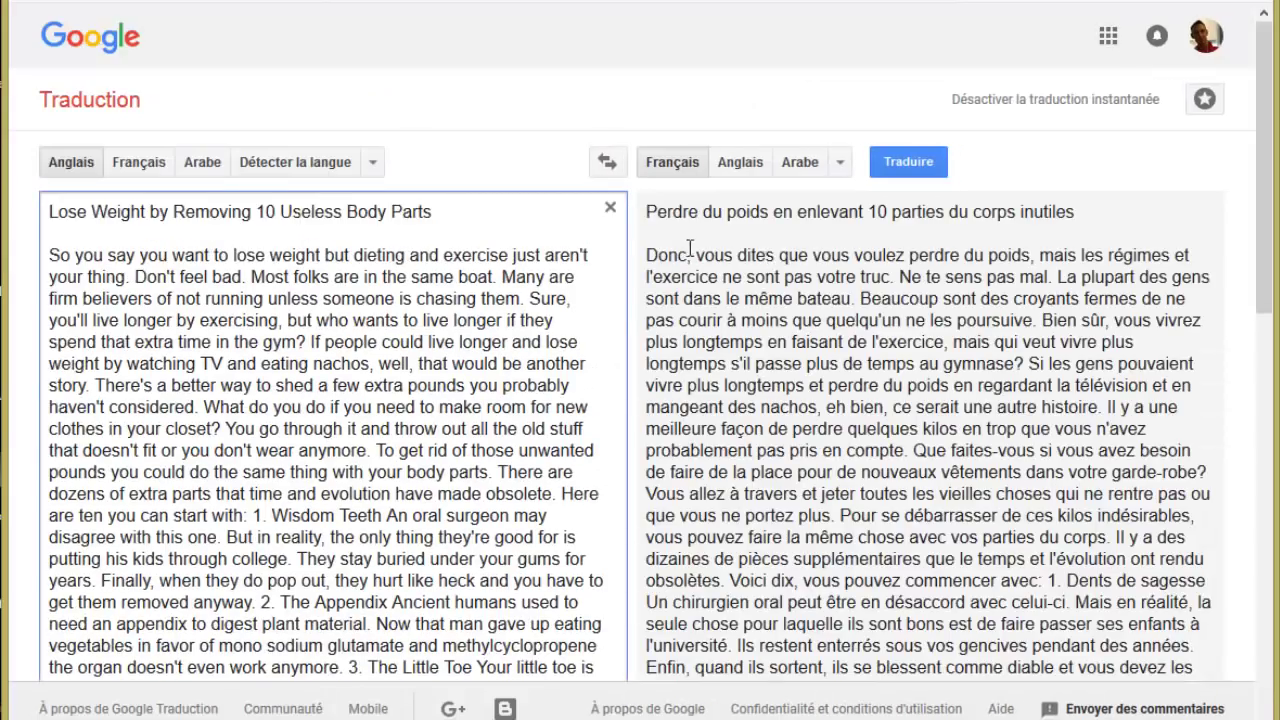
drag(646, 210, 1188, 630)
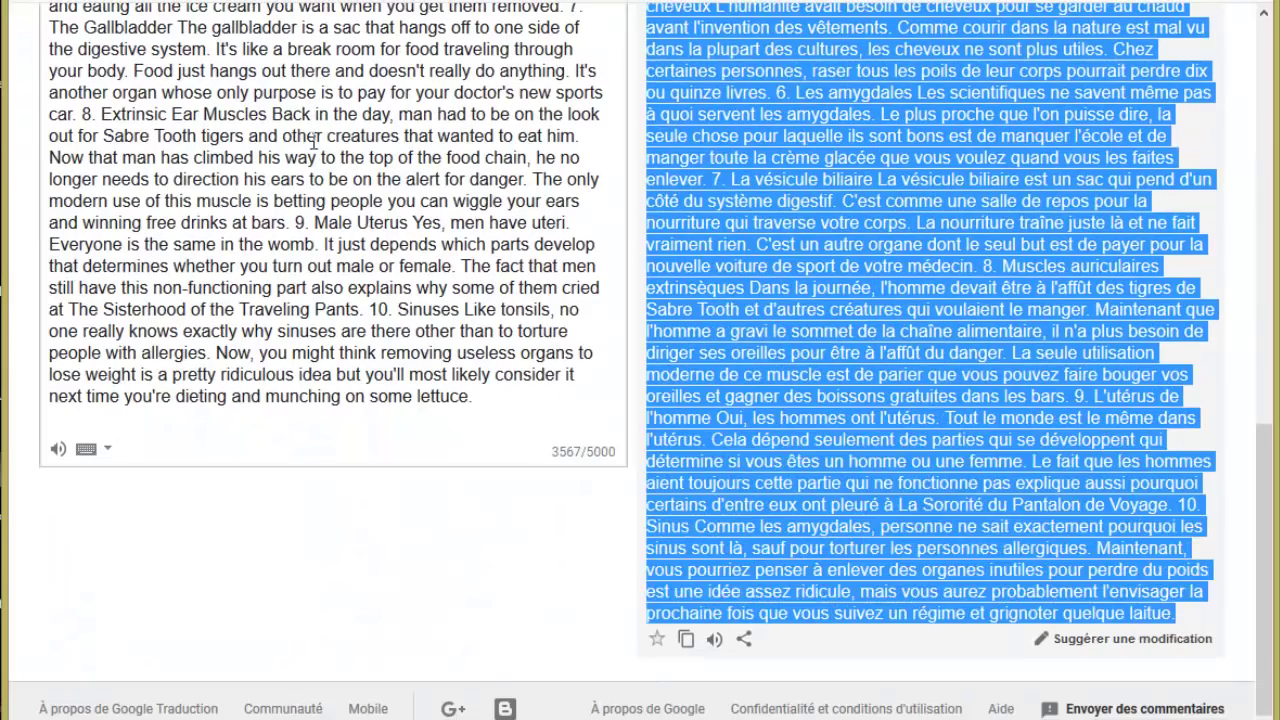
- Return to the SEO editor and replace the whole English article with the copied French translation
key(ctrl+shift+Tab)
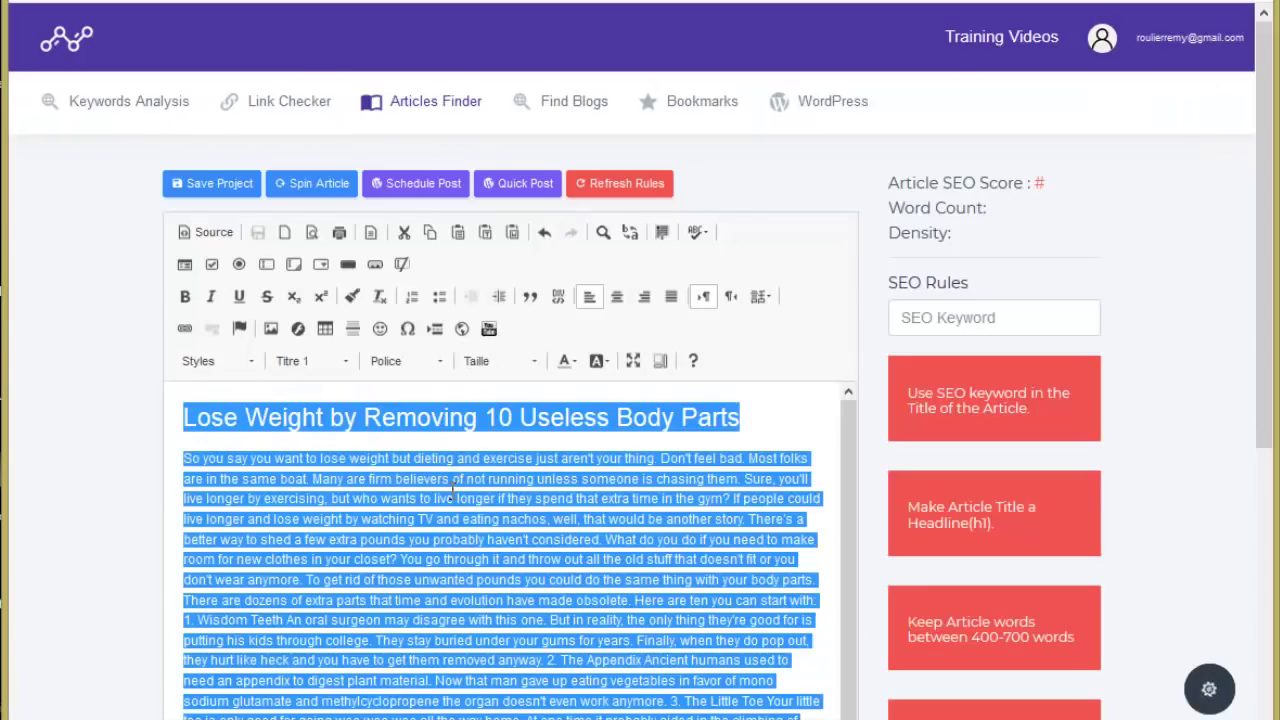
key(ctrl+v)
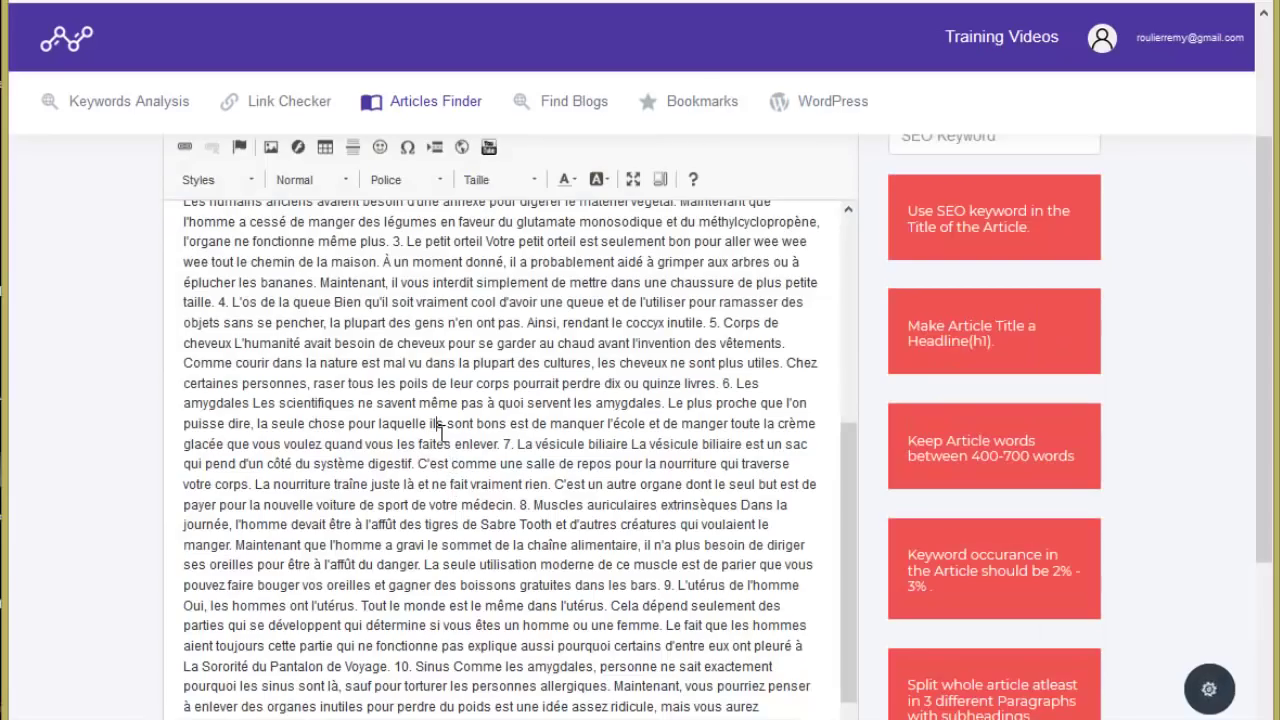
scroll(440, 430, up, 5)
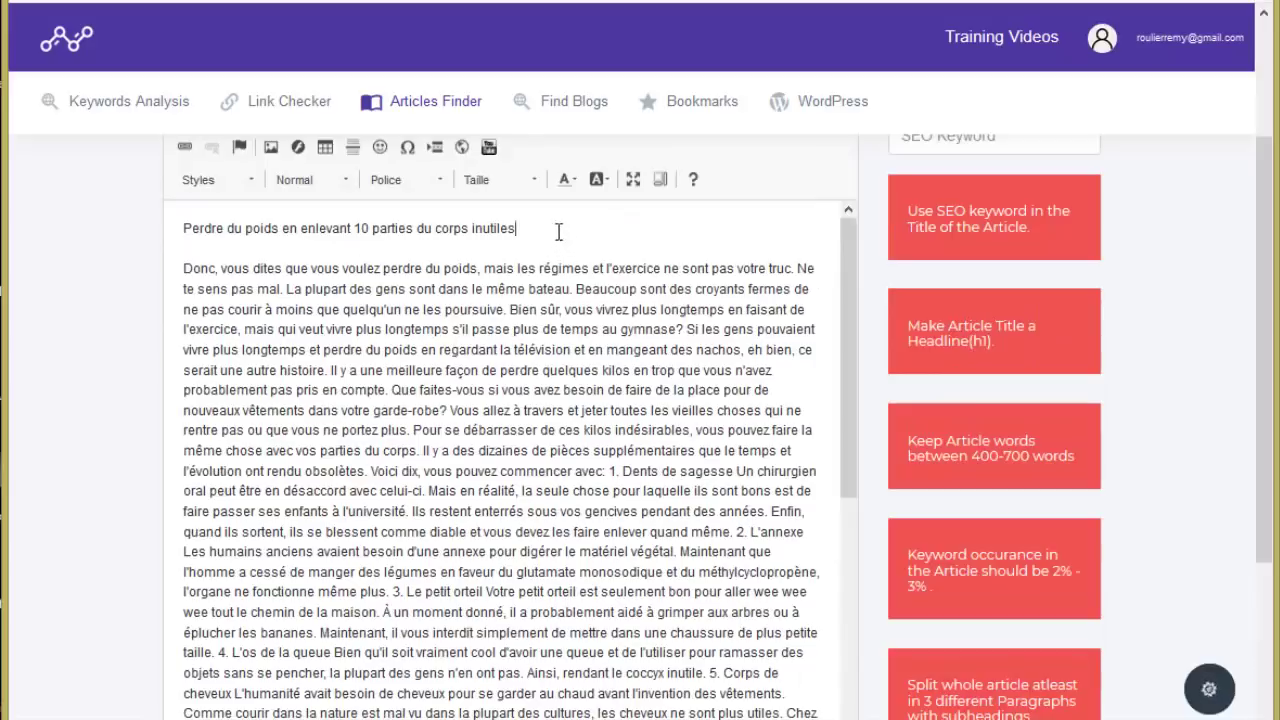
scroll(550, 343, up, 2)
scroll(520, 430, down, 2)
scroll(500, 470, up, 2)
scroll(470, 470, up, 1)
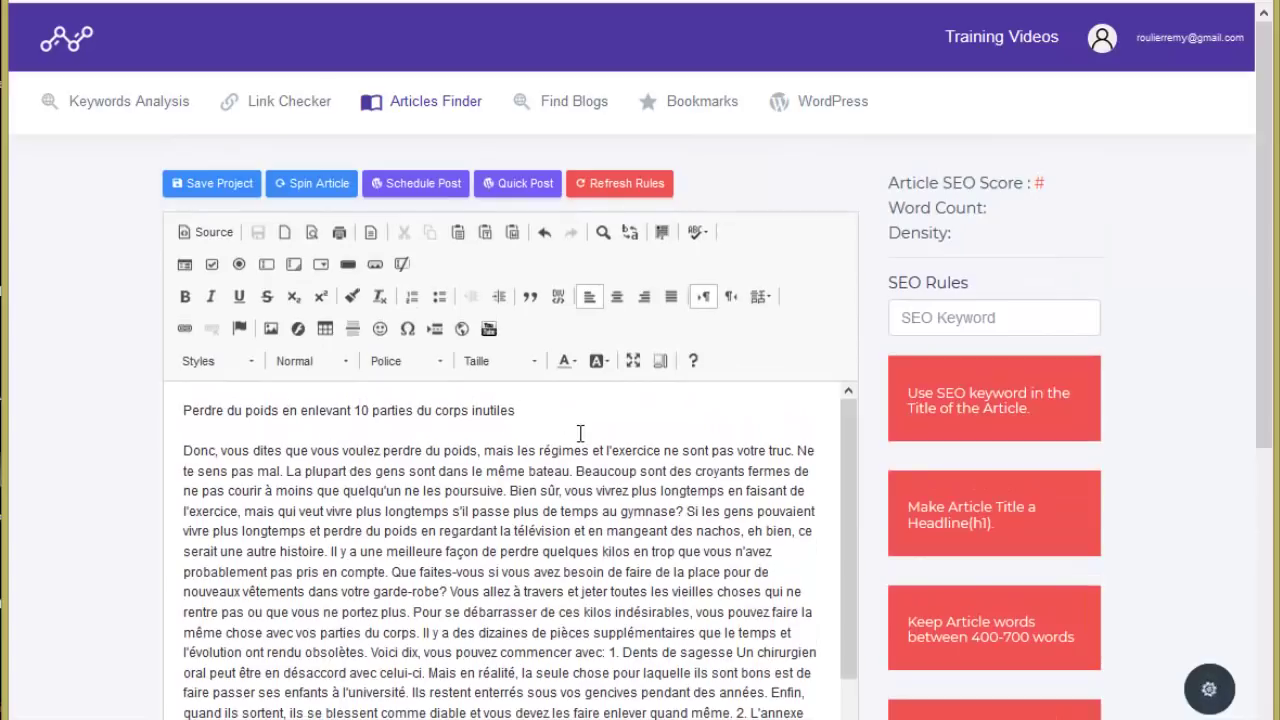
- Set the SEO keyword to "perdre du poids", refresh the rules and accept the article optimization
scroll(562, 528, down, 2)
scroll(562, 528, up, 2)
key(Tab)
text(perd)
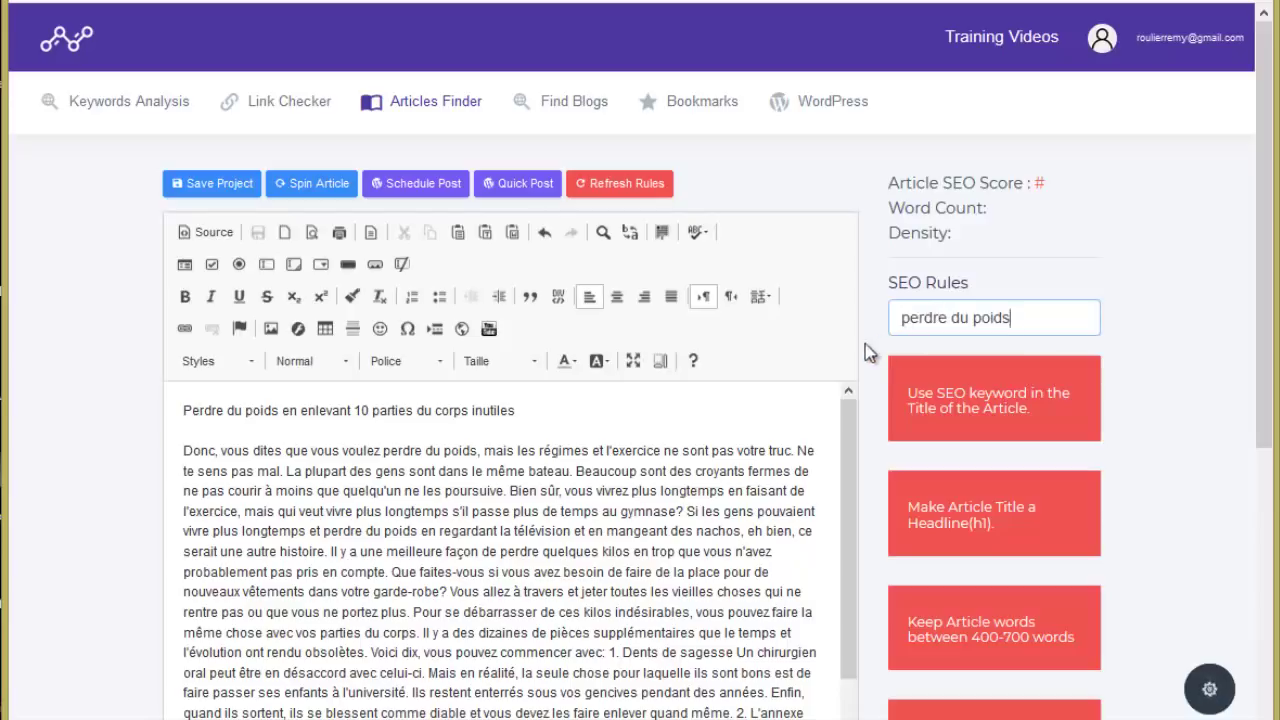
click(621, 186)
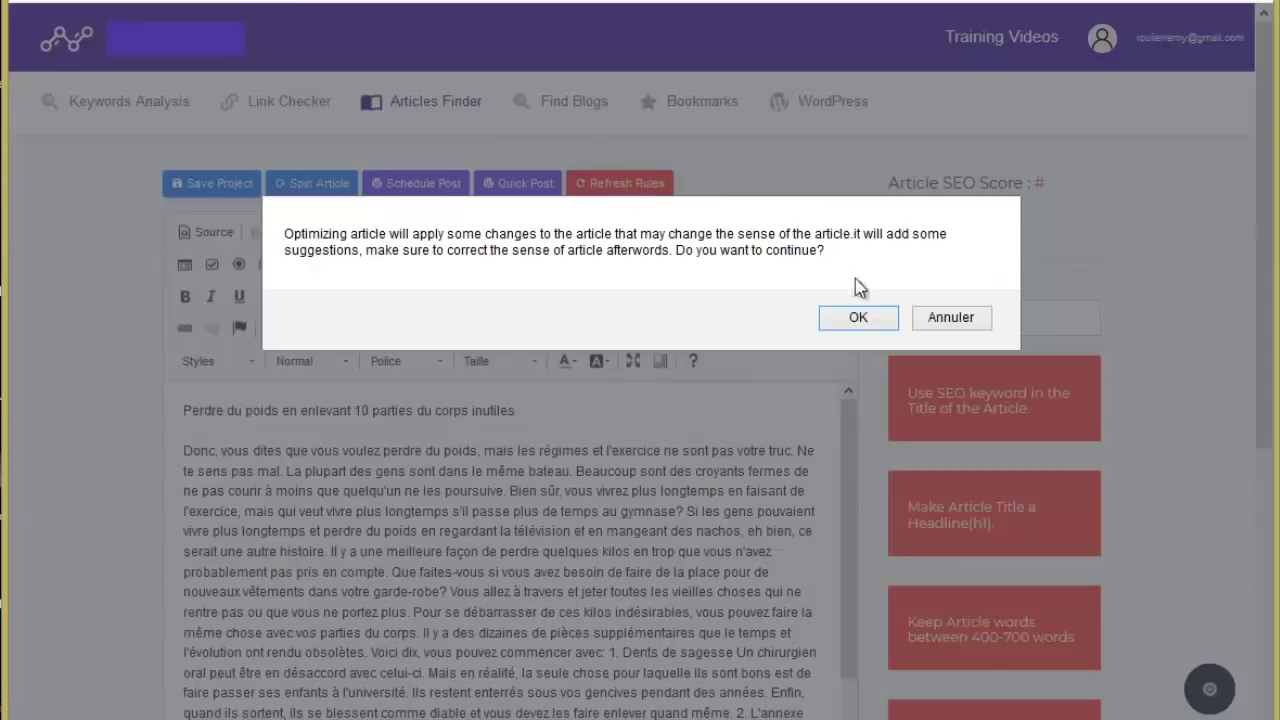
click(780, 318)
- Replace the placeholder heading "The Title [perdre du poids]" with the copied French title "Perdre du poids en enlevant 10 parties du corps inutiles"
scroll(910, 230, down, 5)
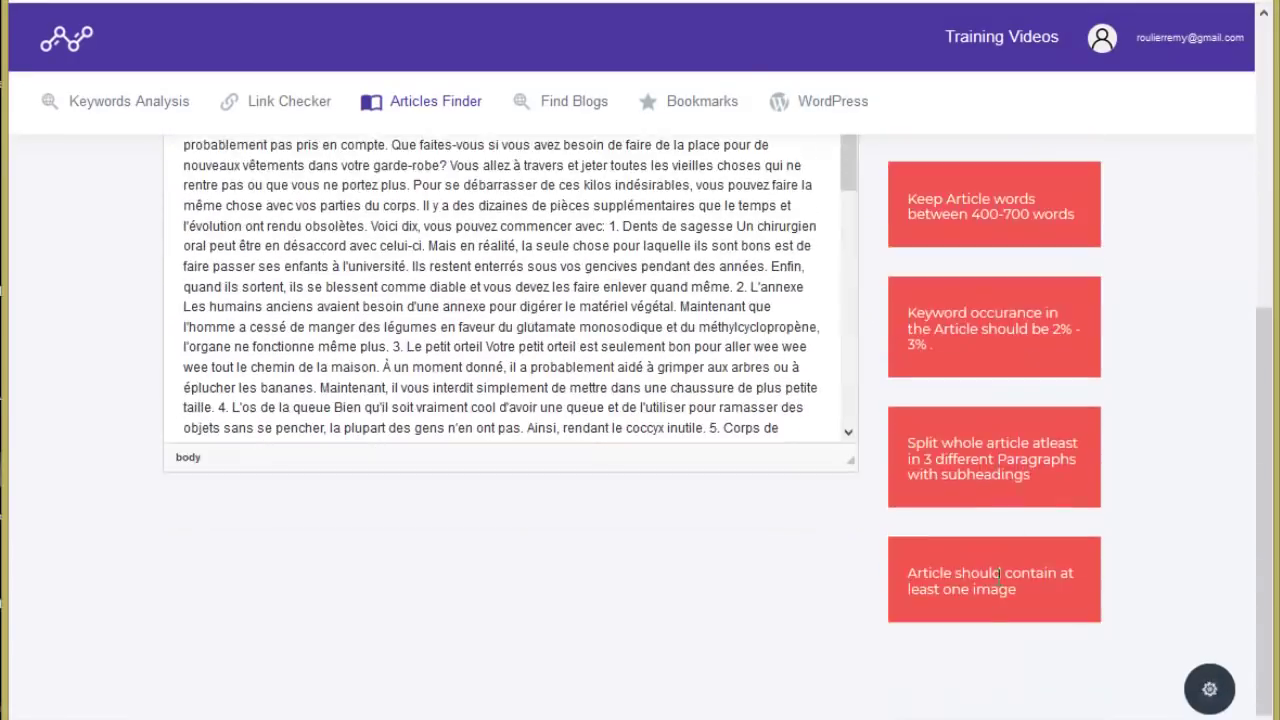
scroll(998, 574, up, 3)
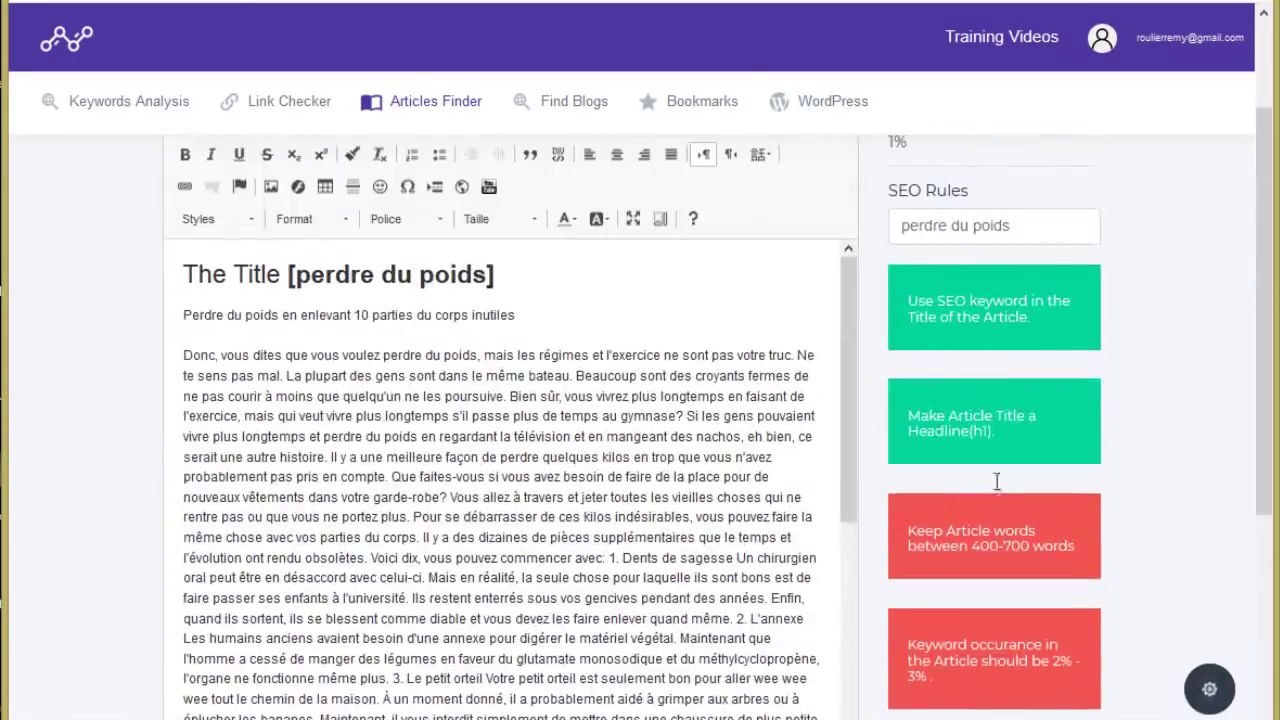
scroll(1015, 458, down, 3)
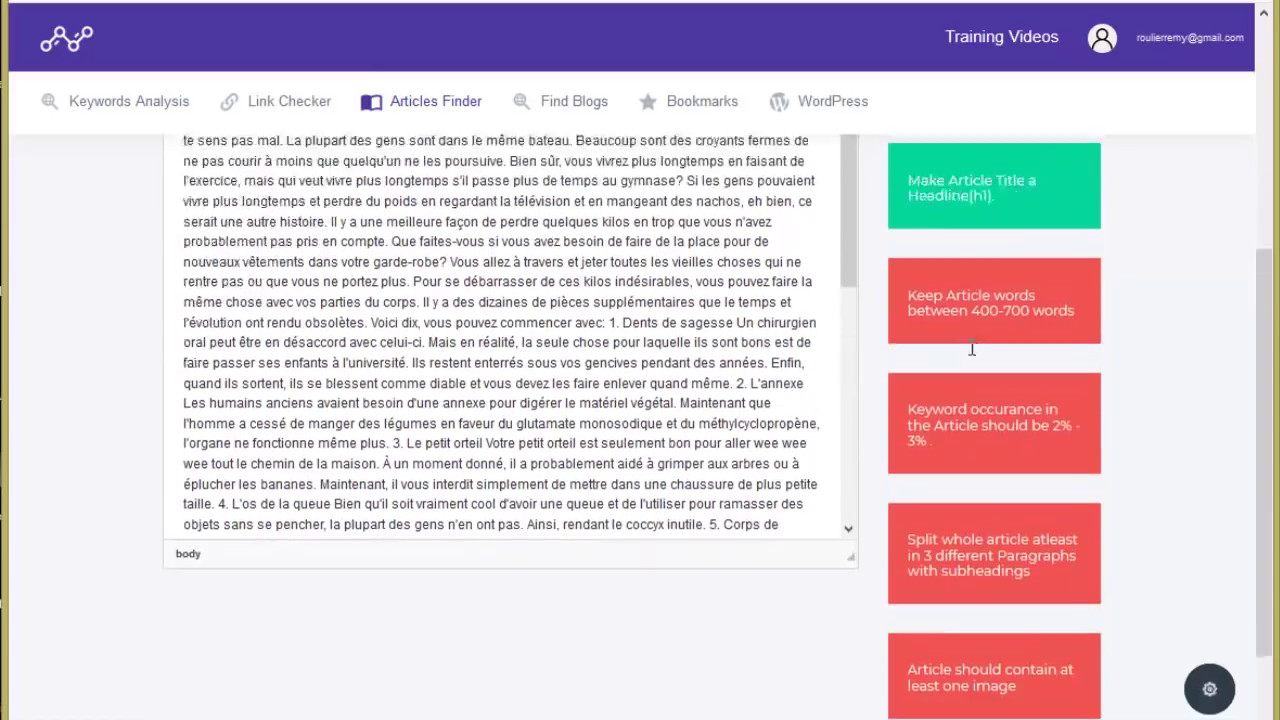
scroll(924, 407, up, 3)
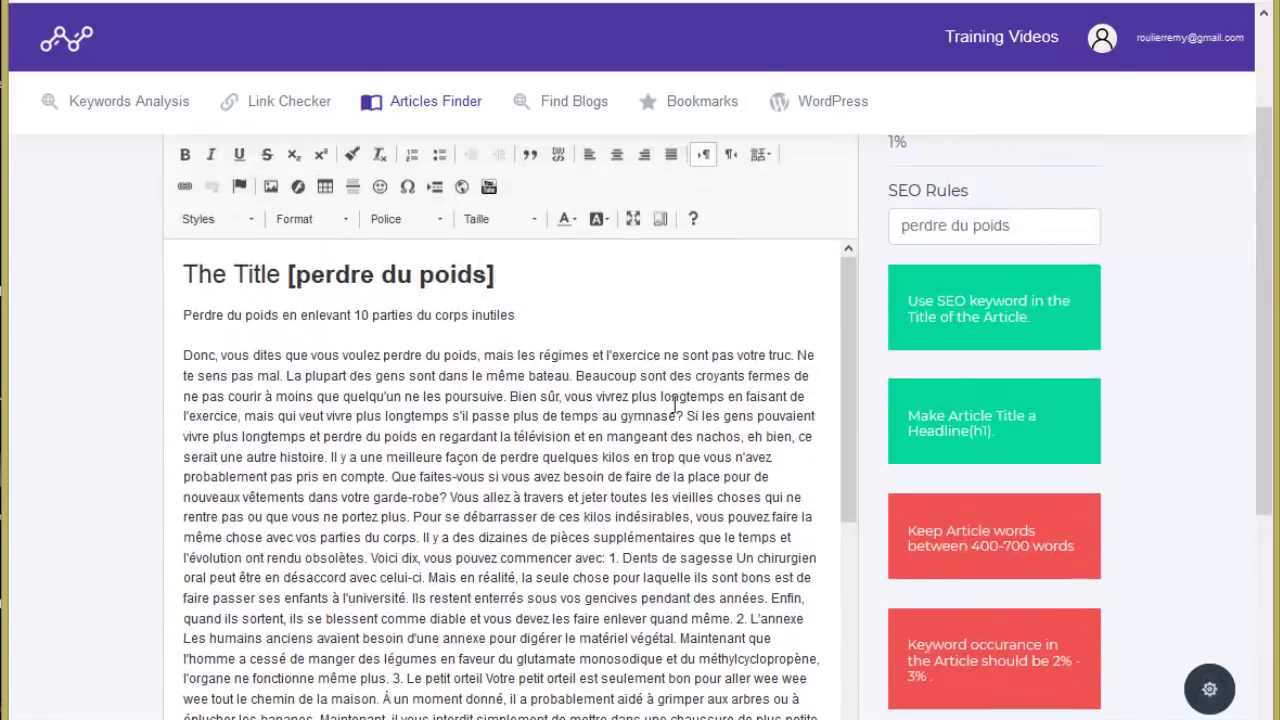
scroll(880, 414, up, 2)
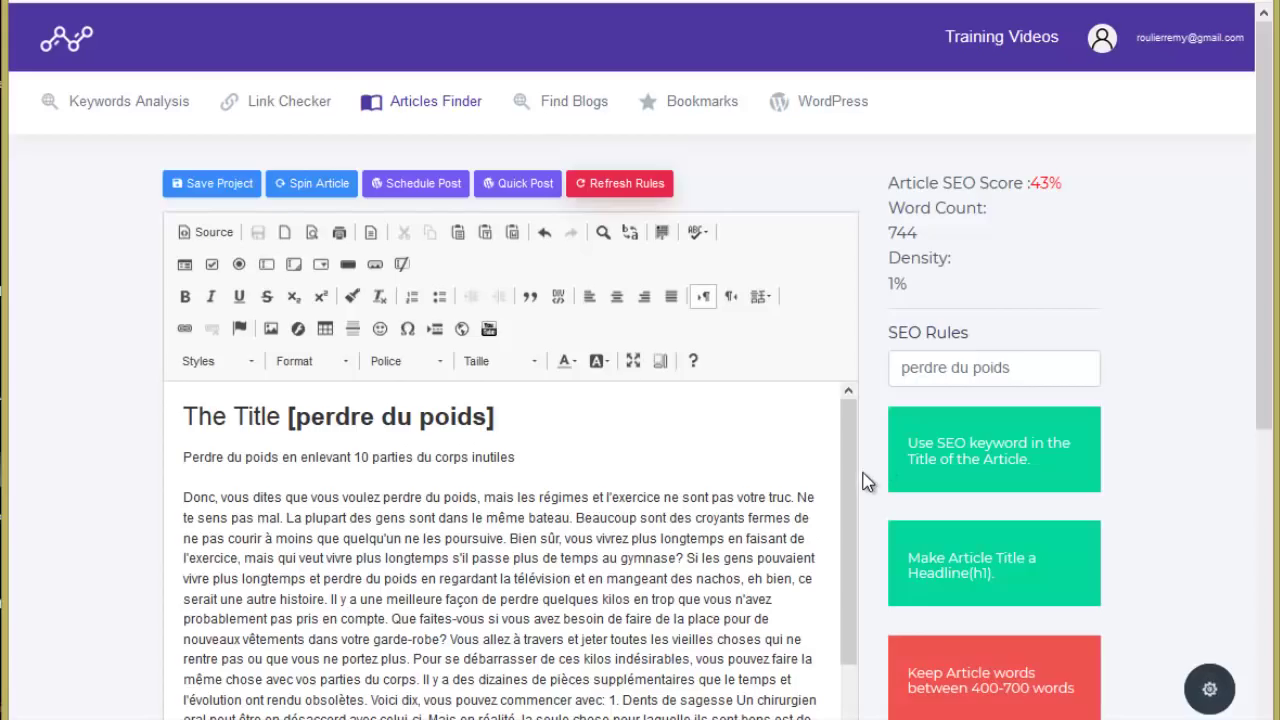
drag(529, 458, 181, 458)
key(ctrl+c)
drag(487, 418, 183, 420)
key(ctrl+v)
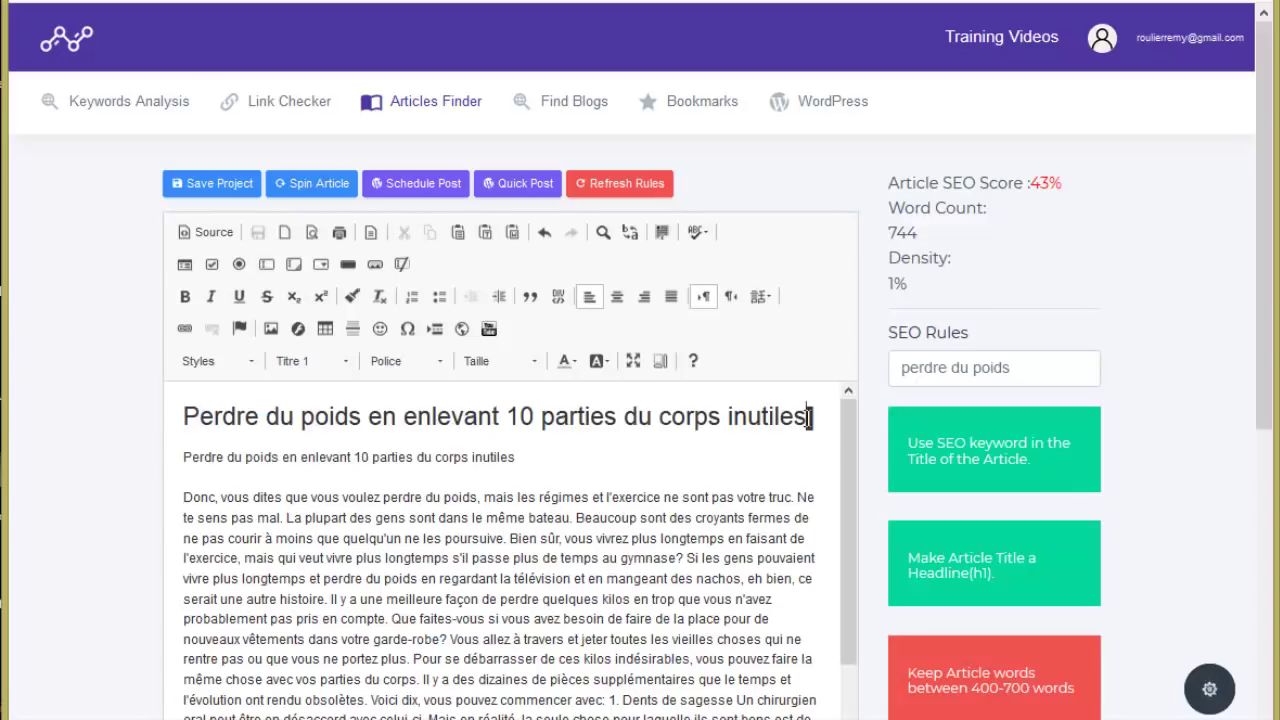
- Delete the duplicate title line beneath the article's main heading
drag(520, 458, 95, 462)
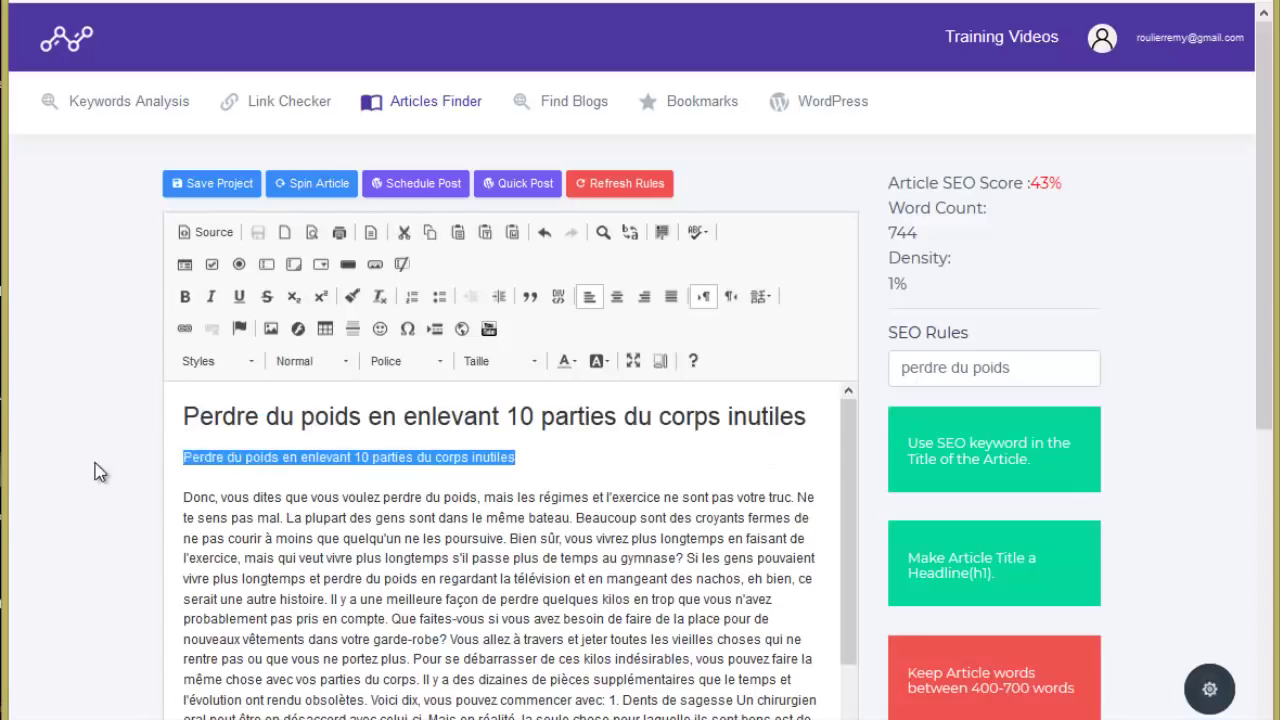
key(Delete)
key(Delete)
scroll(750, 481, down, 2)
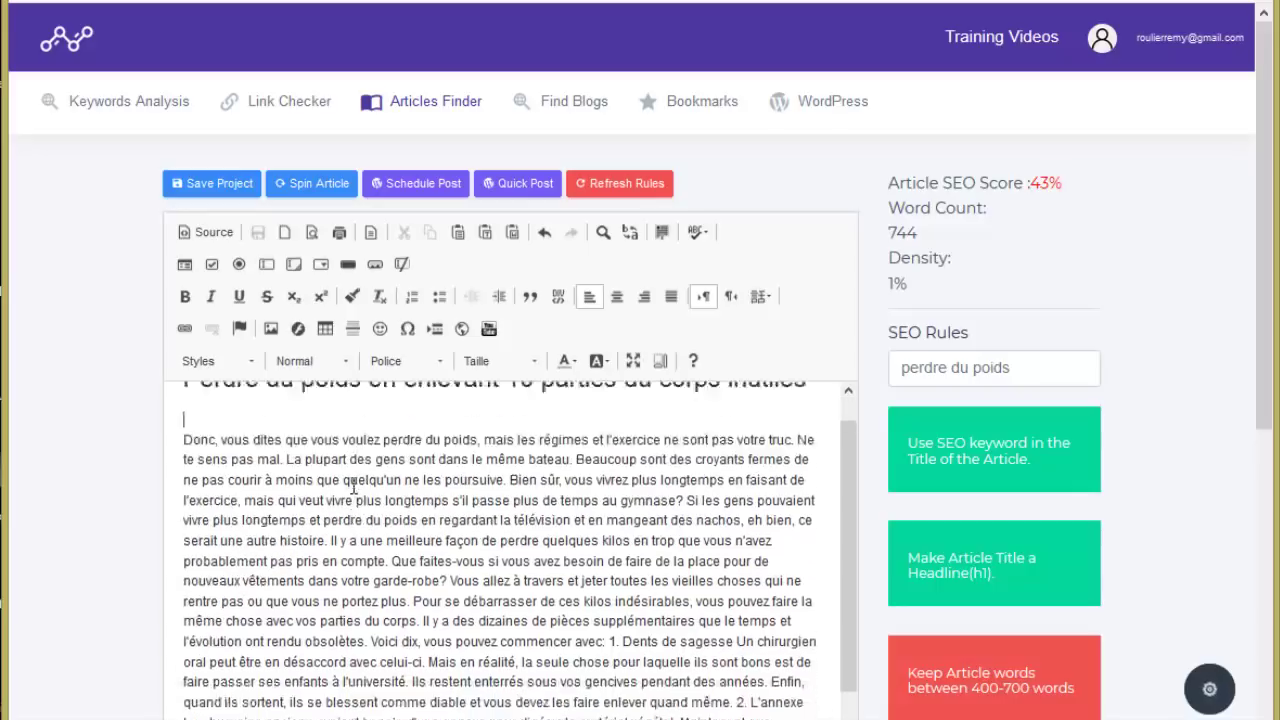
scroll(750, 481, up, 2)
scroll(888, 436, down, 3)
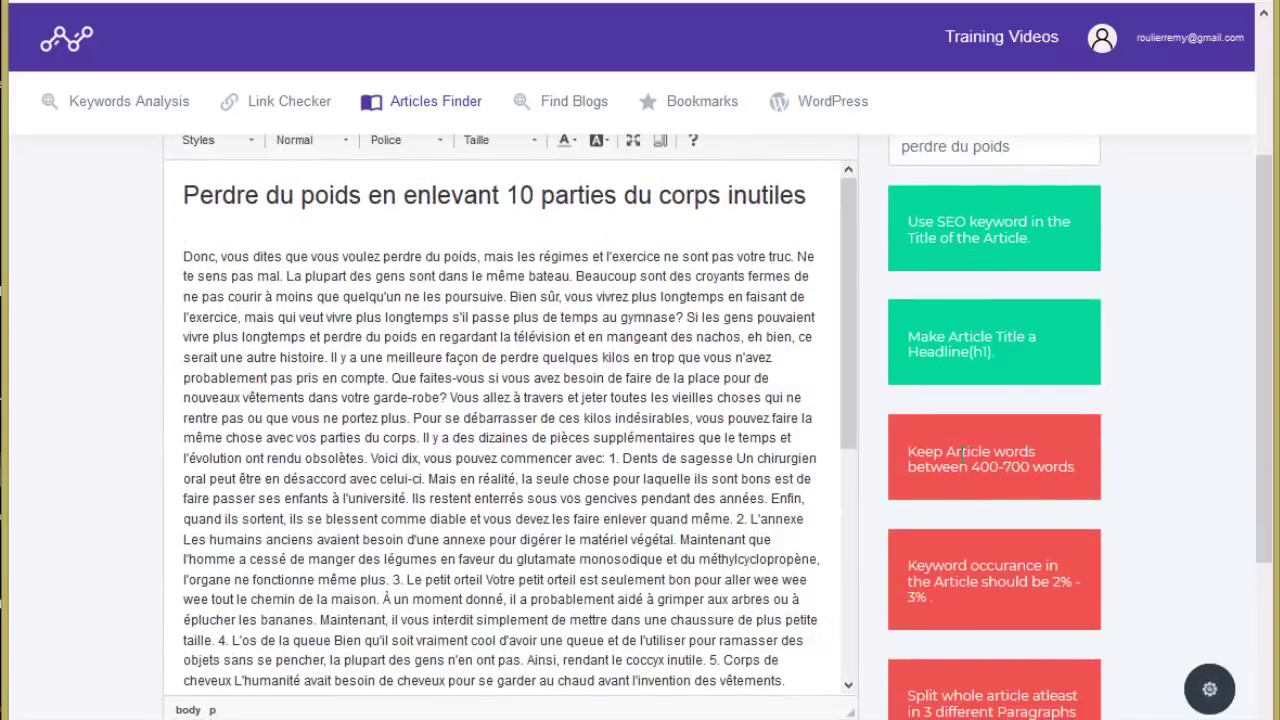
scroll(713, 384, up, 3)
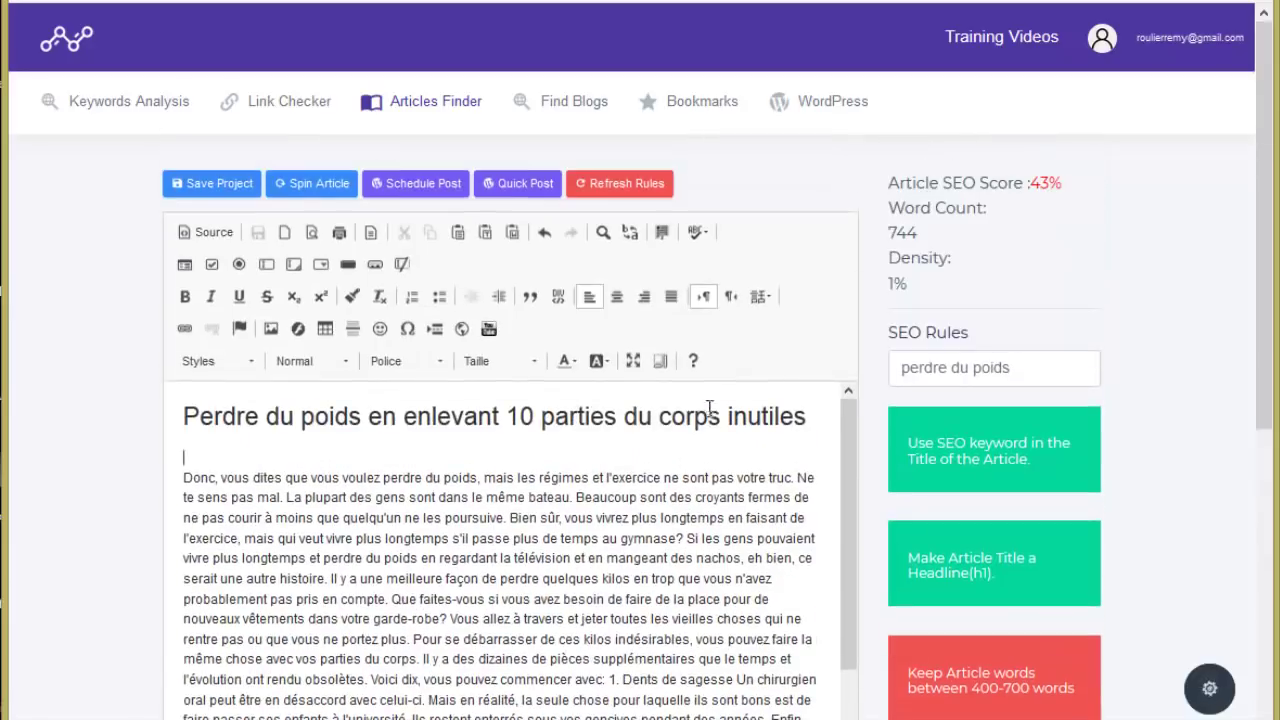
- Change the number in the heading to 7 and delete all article text after item 7, "La vésicule biliaire"
double_click(531, 416)
text(7)
scroll(871, 449, down, 1)
scroll(871, 448, down, 3)
drag(849, 345, 519, 445)
key(BackSpace)
scroll(678, 570, up, 10)
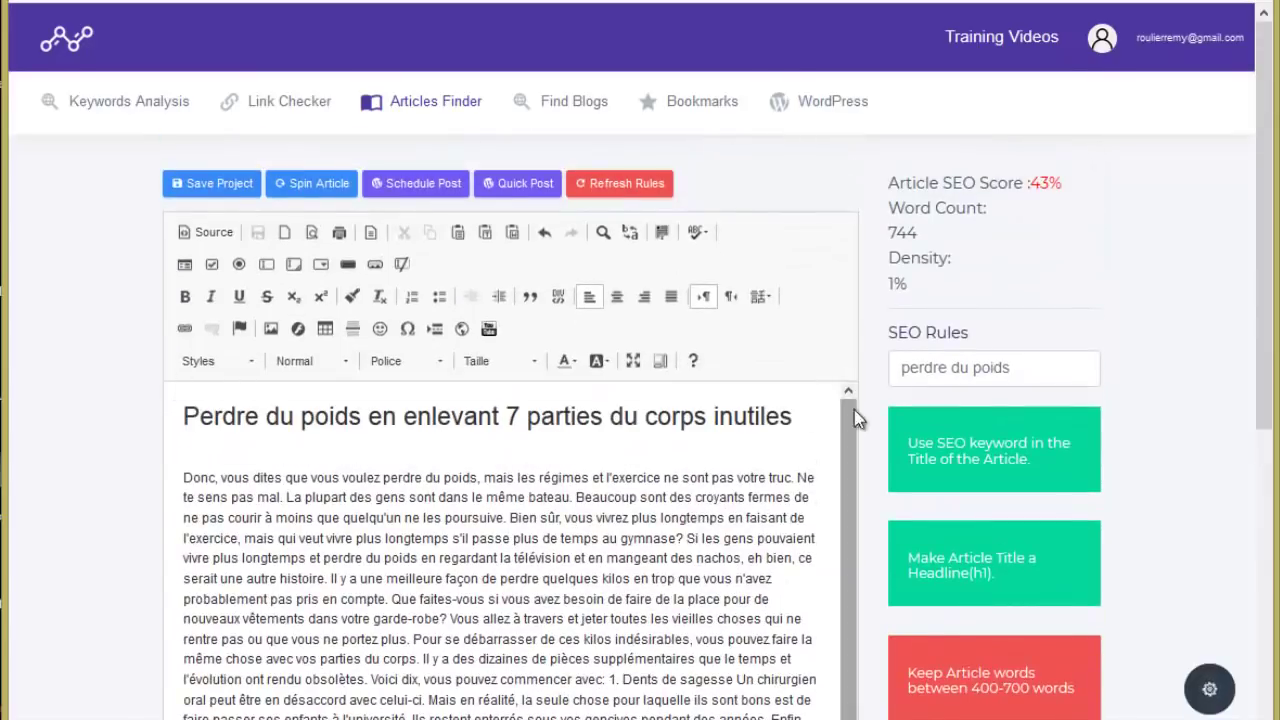
- Recheck the shortened article against the SEO rules, accepting the optimization changes
scroll(532, 395, down, 1)
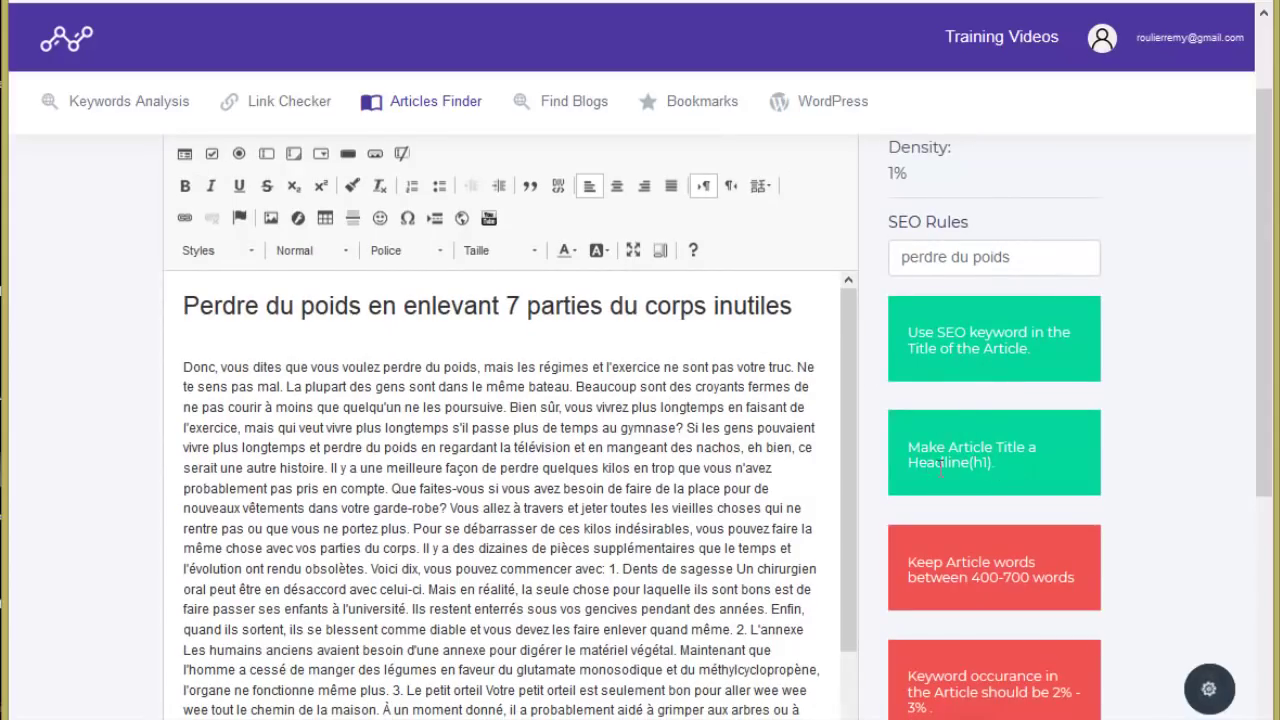
drag(994, 465, 927, 465)
click(791, 305)
drag(791, 305, 139, 305)
click(988, 463)
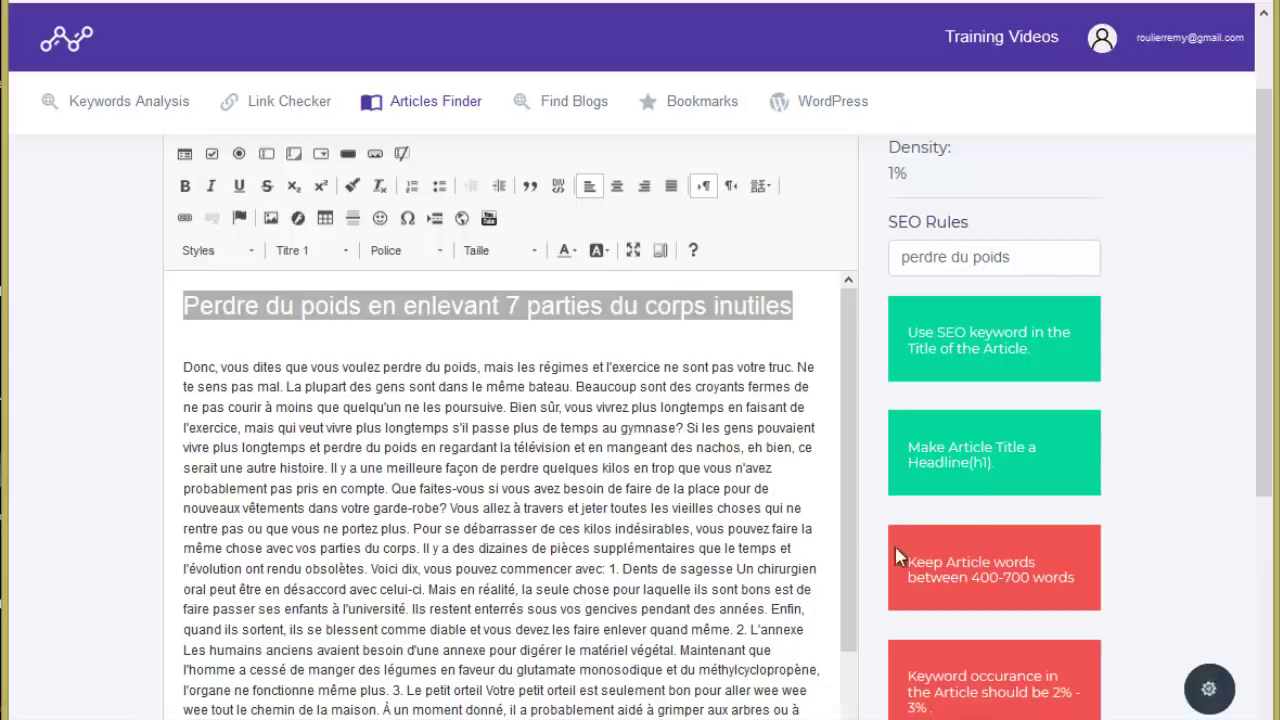
scroll(884, 340, up, 2)
click(668, 190)
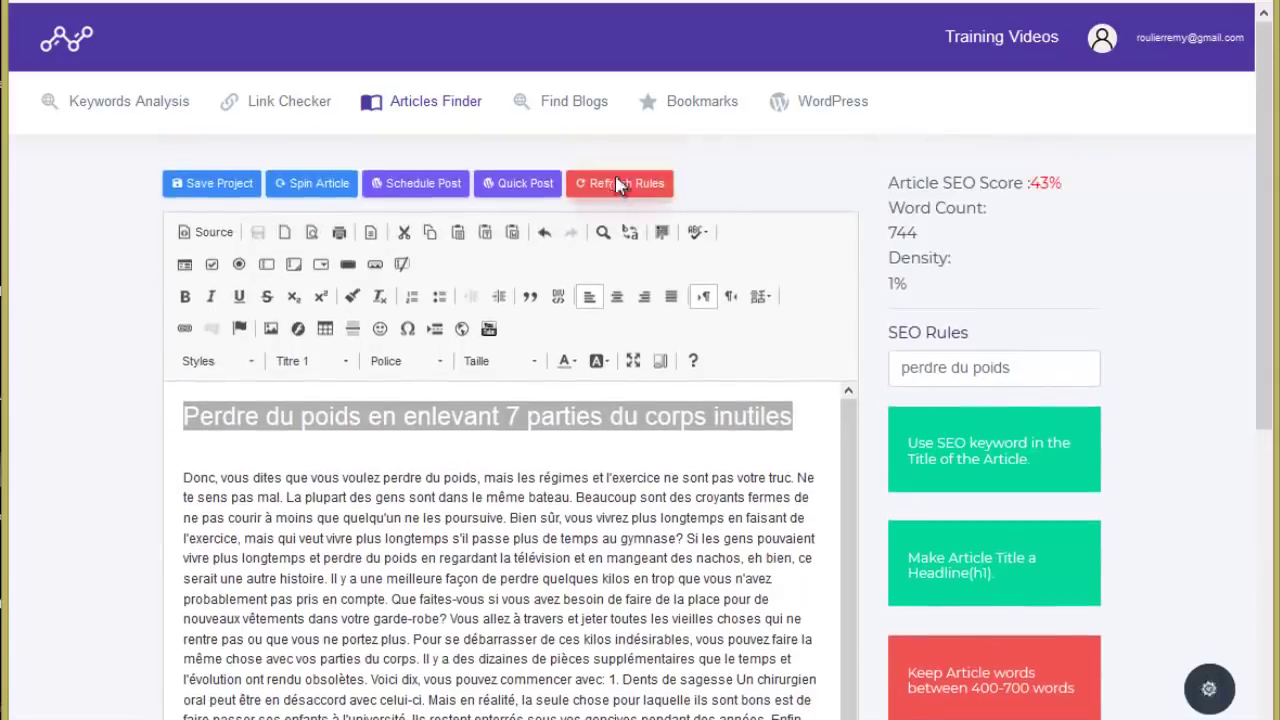
click(851, 316)
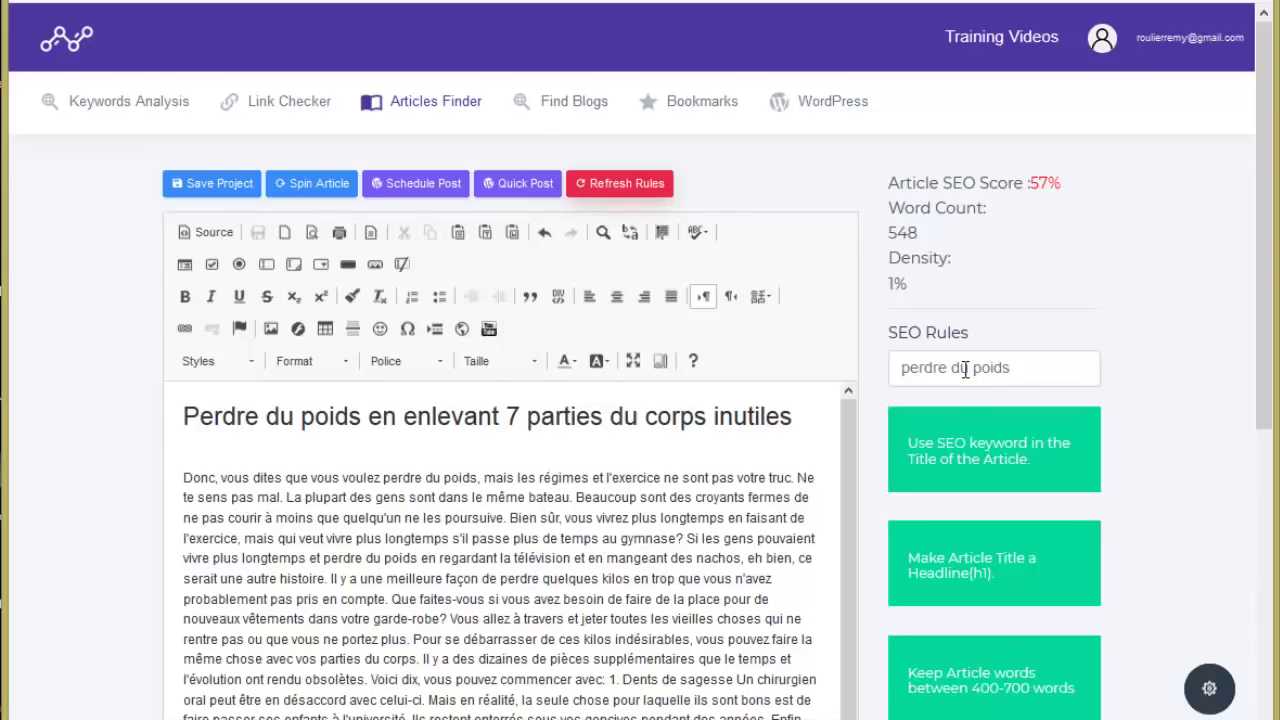
- Review the SEO rules list, including keyword occurrence, paragraph splitting and the image requirement
scroll(965, 368, down, 4)
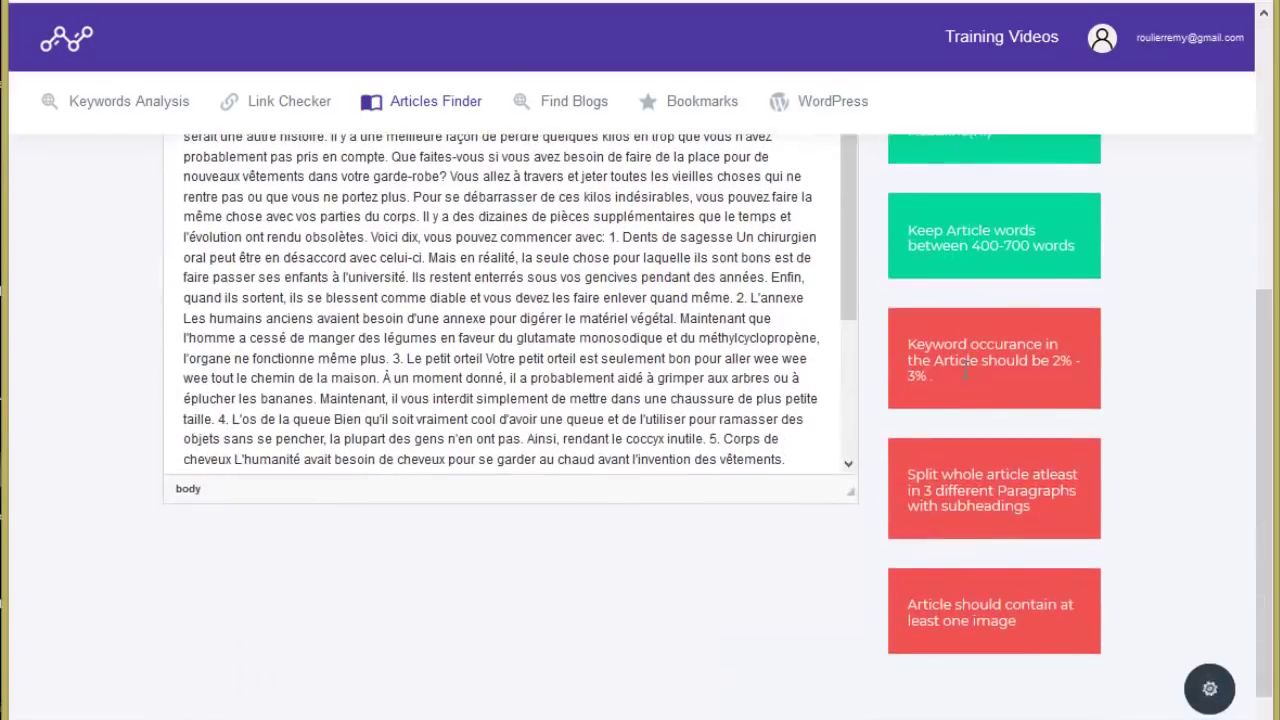
scroll(965, 368, up, 3)
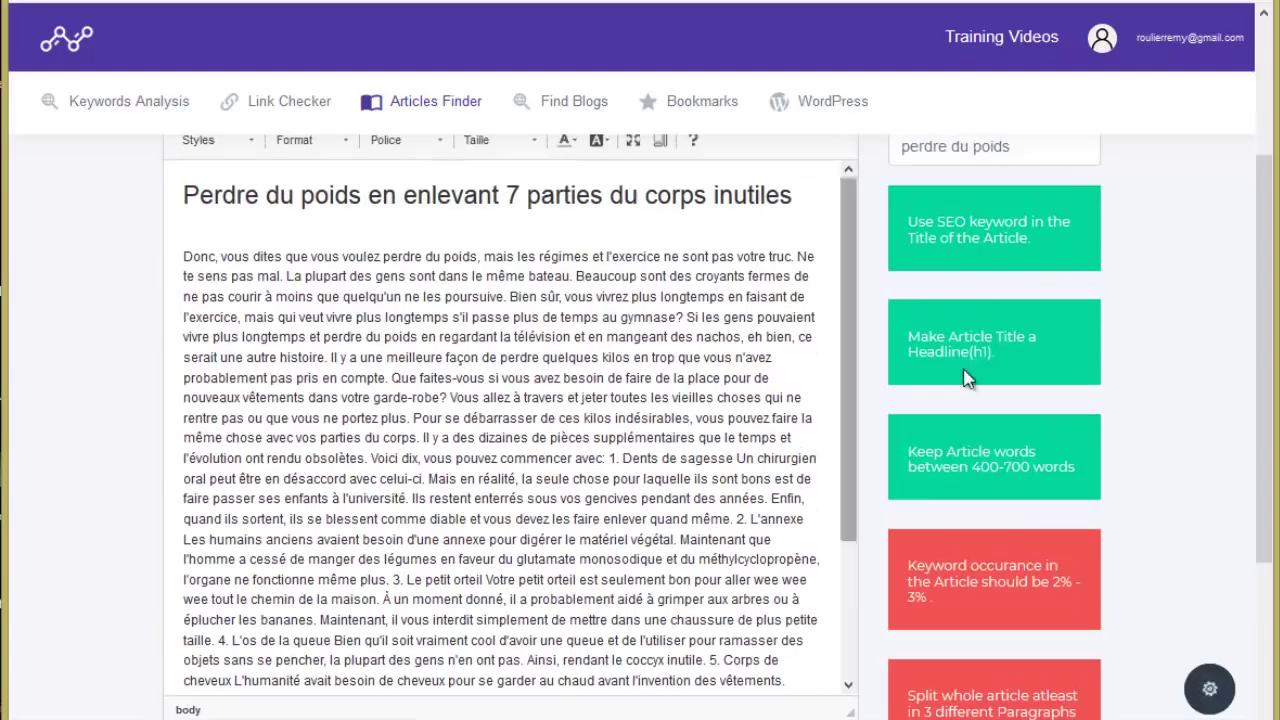
scroll(968, 378, down, 2)
scroll(968, 378, down, 1)
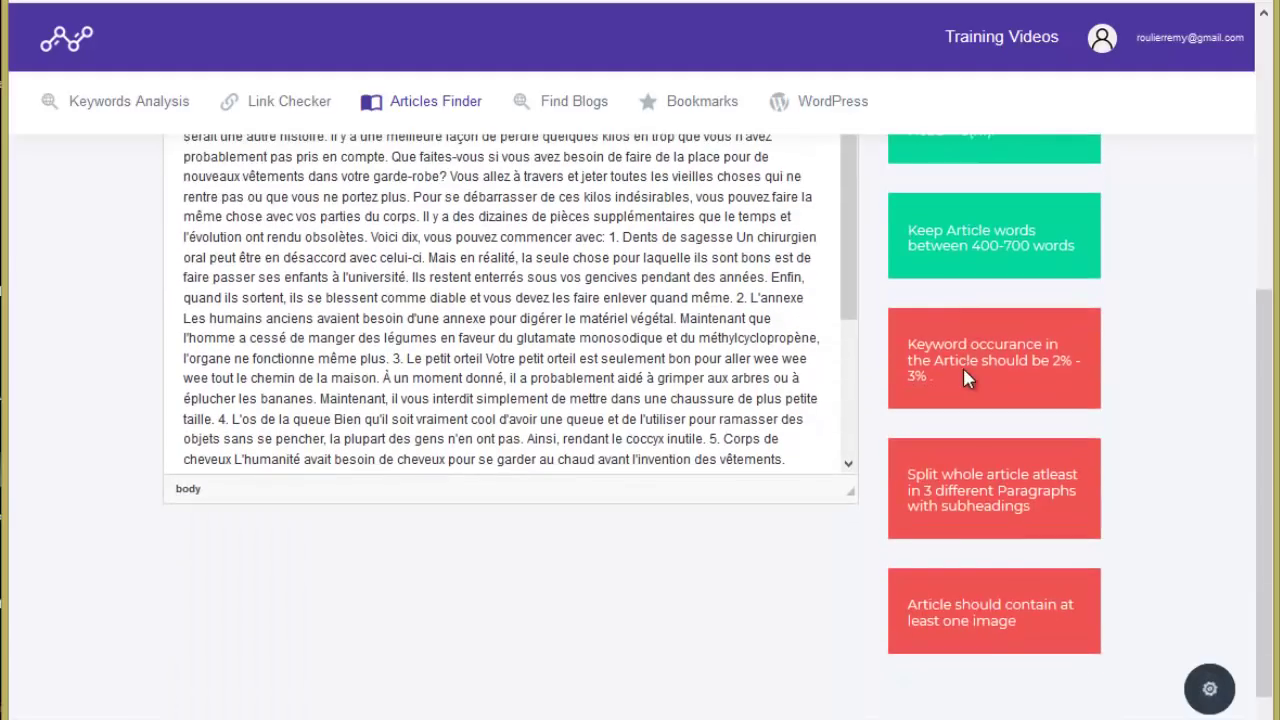
scroll(963, 376, up, 3)
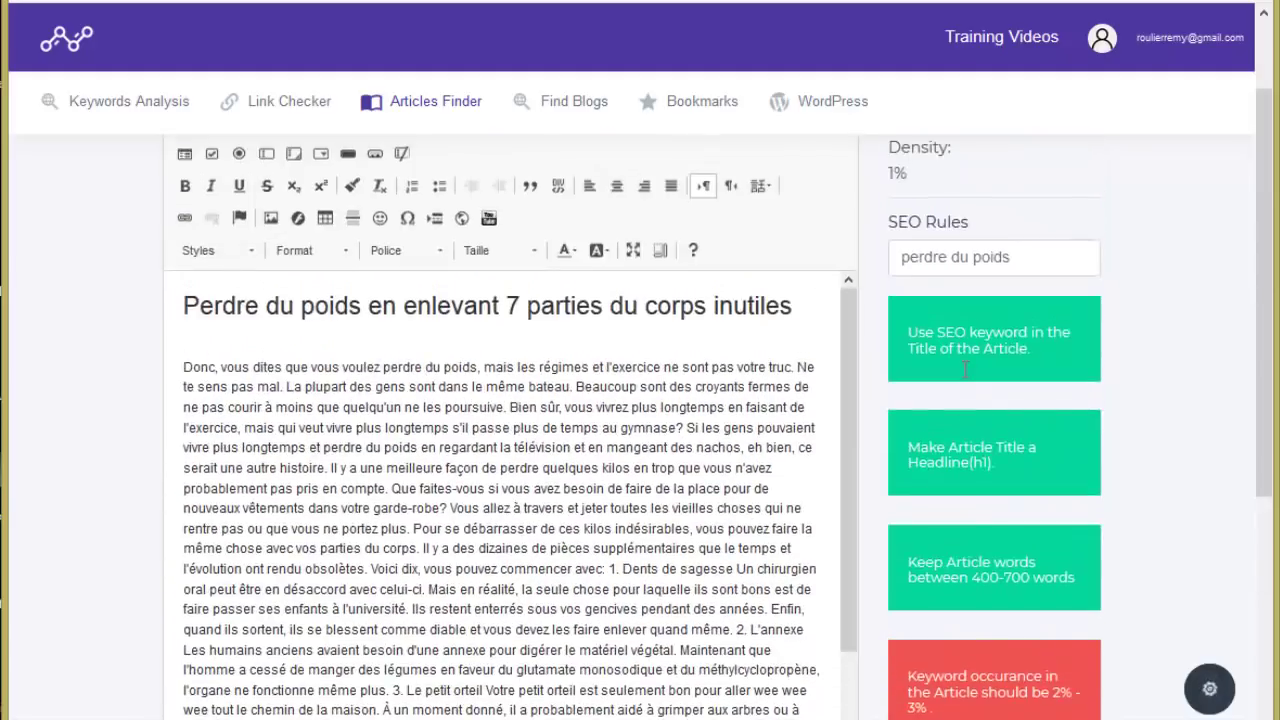
scroll(965, 370, down, 3)
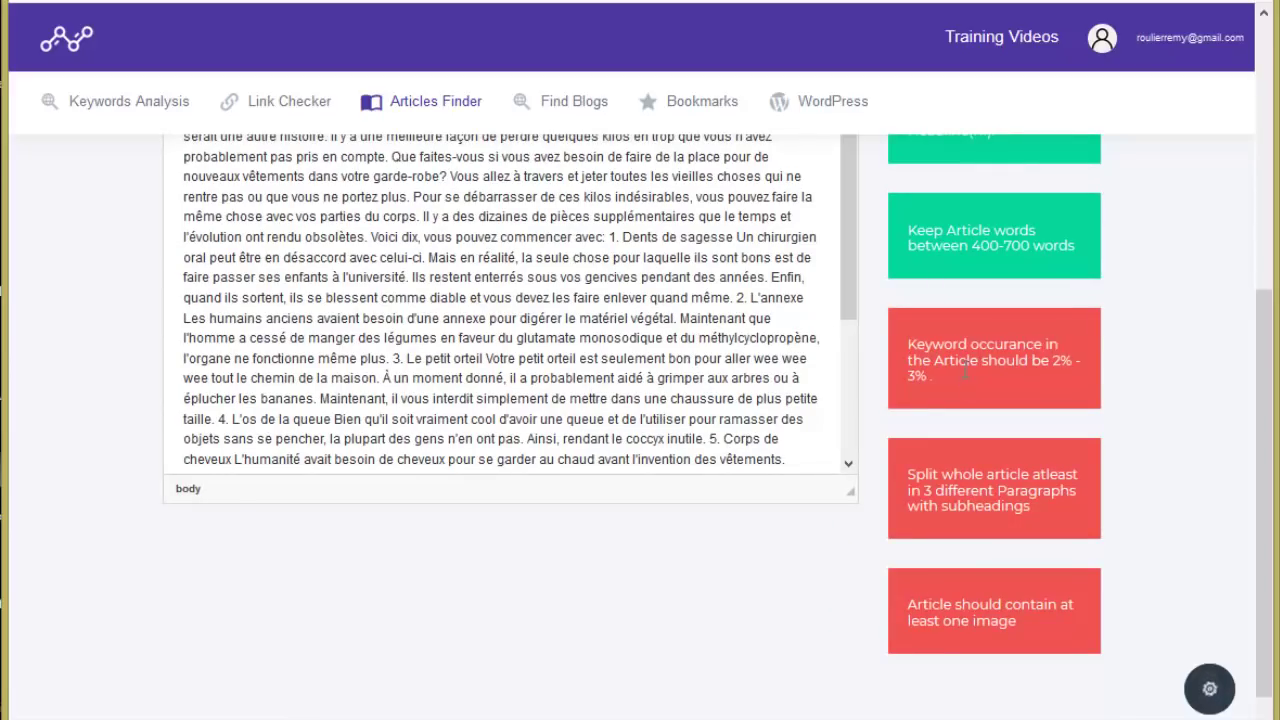
scroll(965, 372, up, 2)
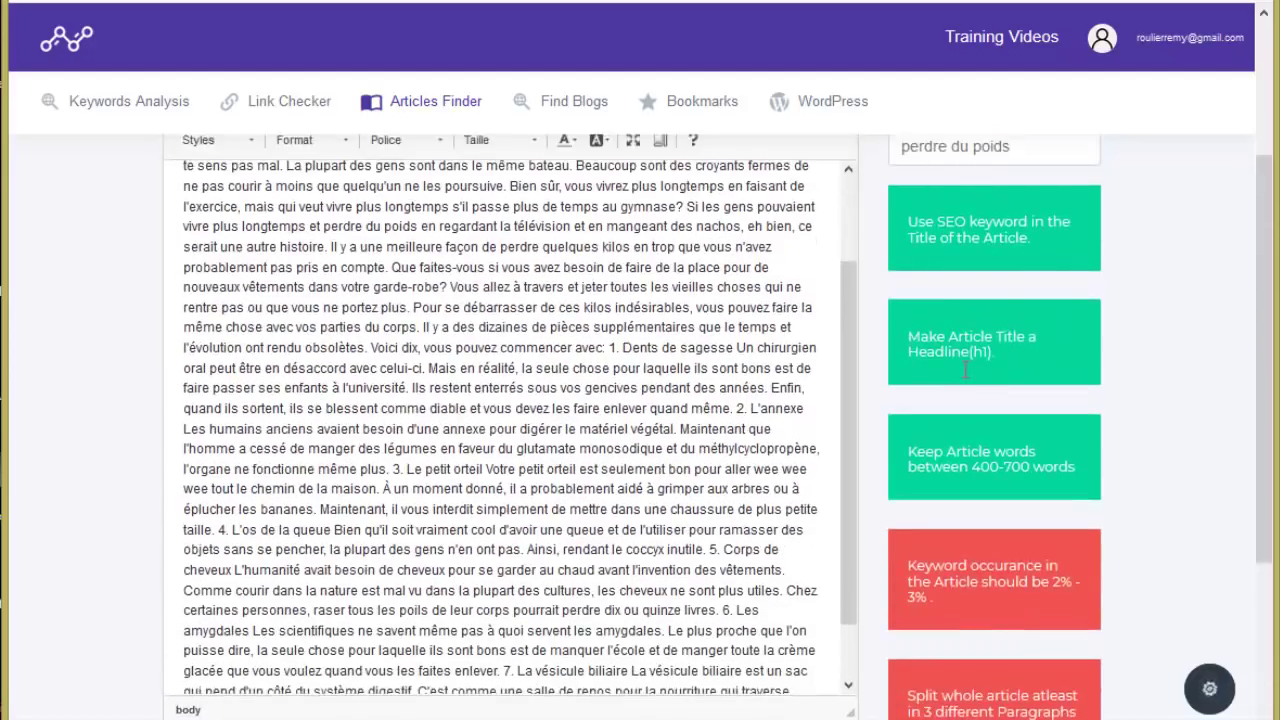
- Split the article body into separate paragraphs, one for each numbered item from 1 to 7, with a blank line after the introduction
key(Return)
key(Return)
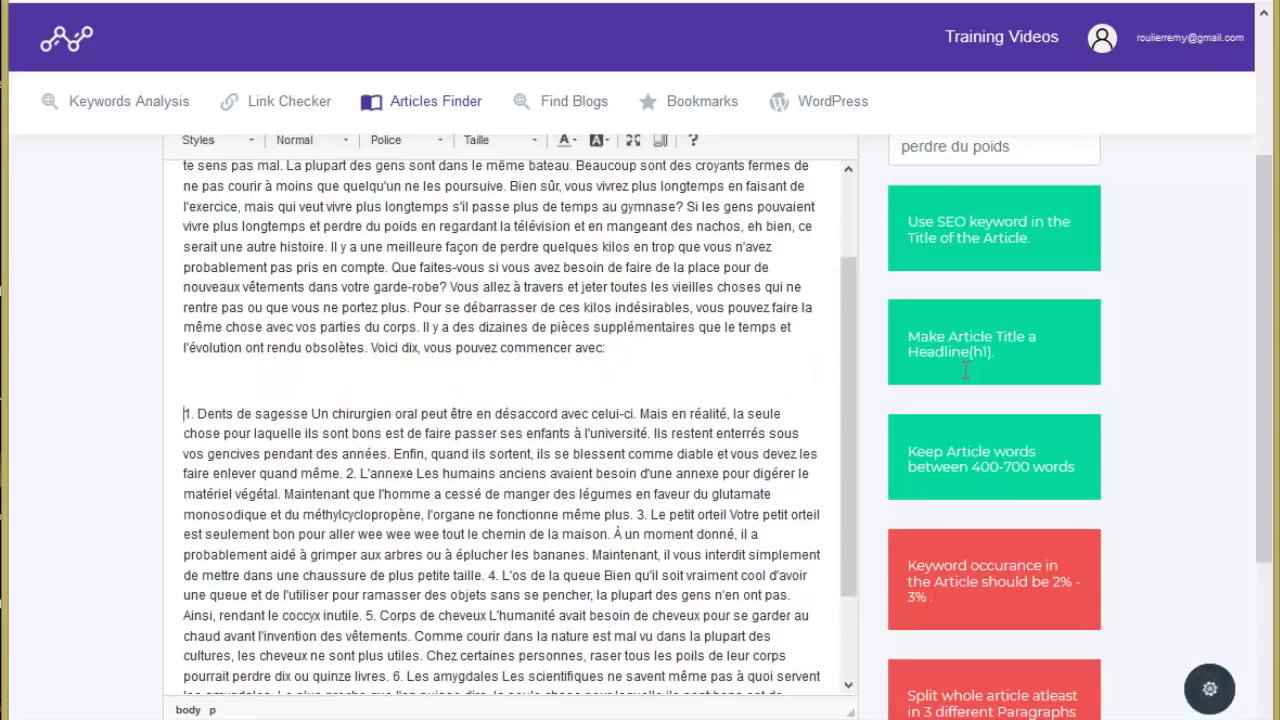
key(Return)
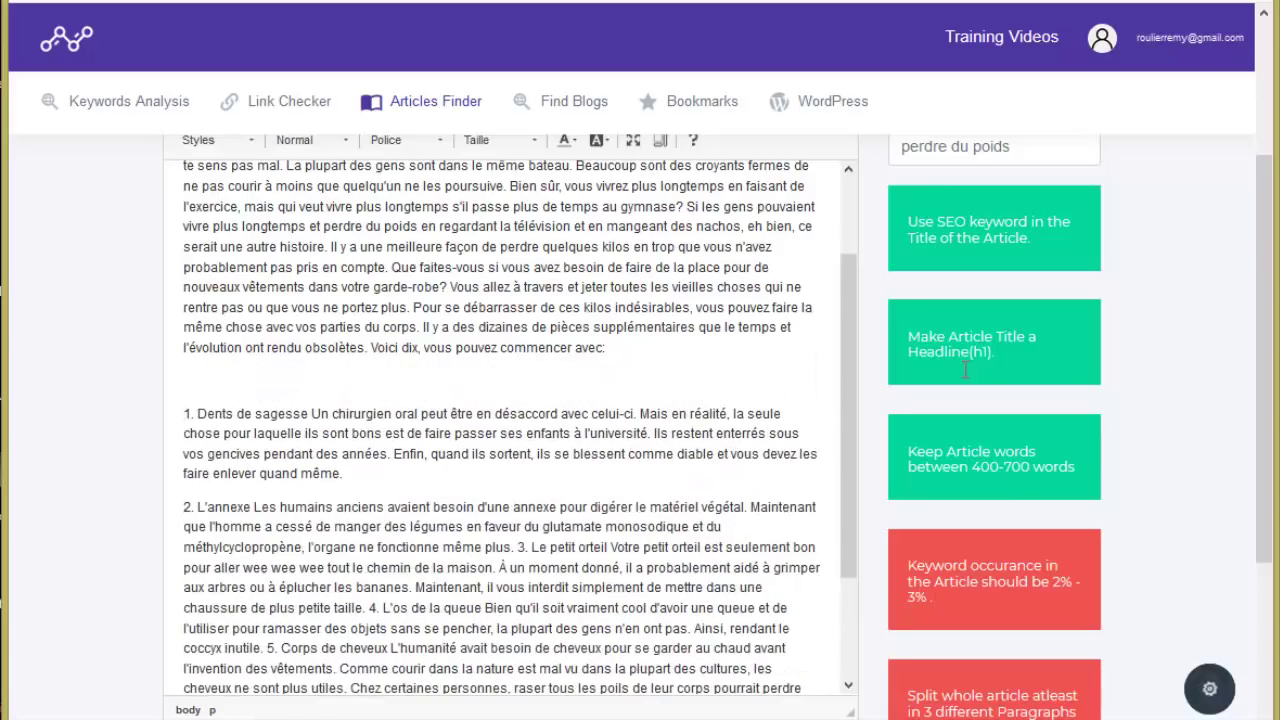
key(Return)
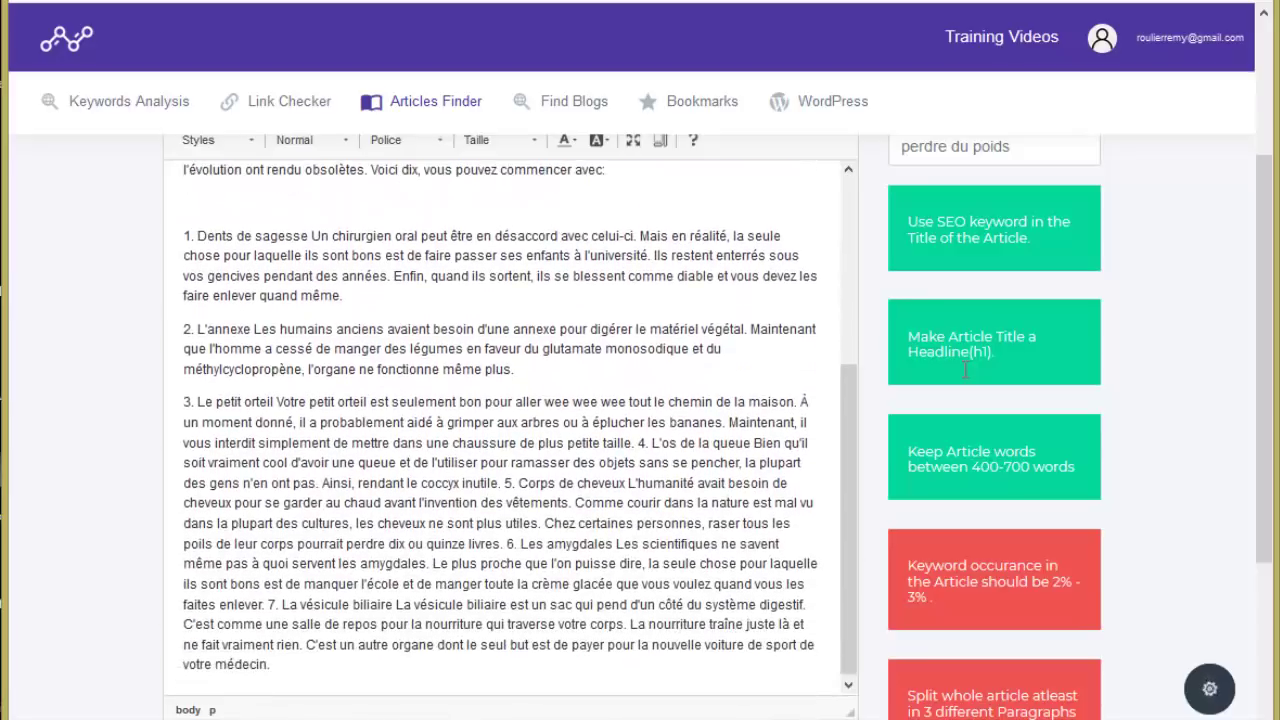
key(Return)
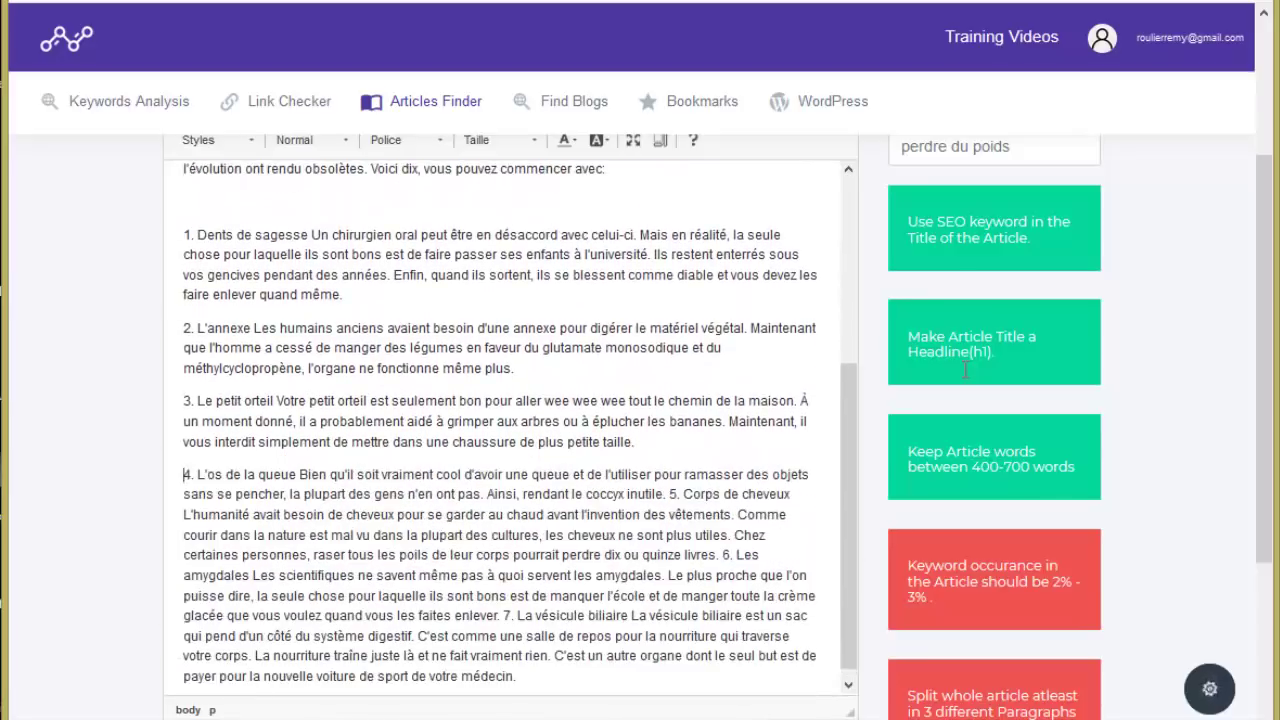
key(Return)
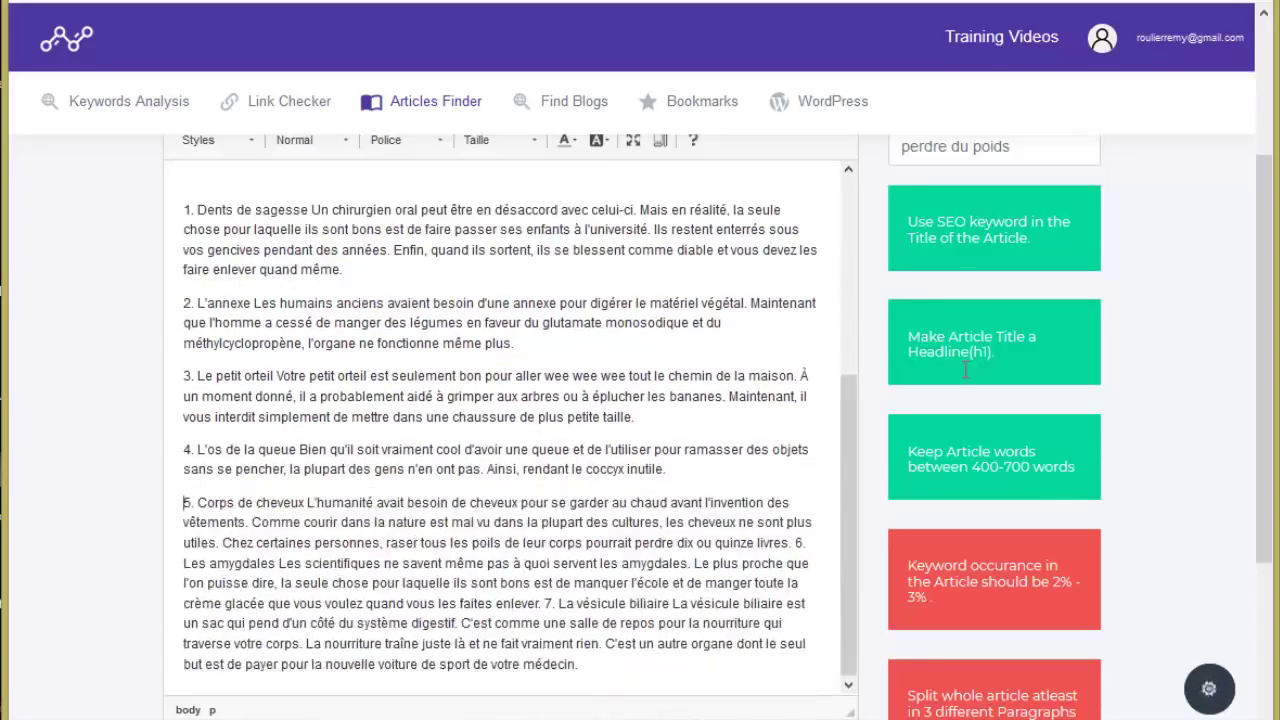
key(Return)
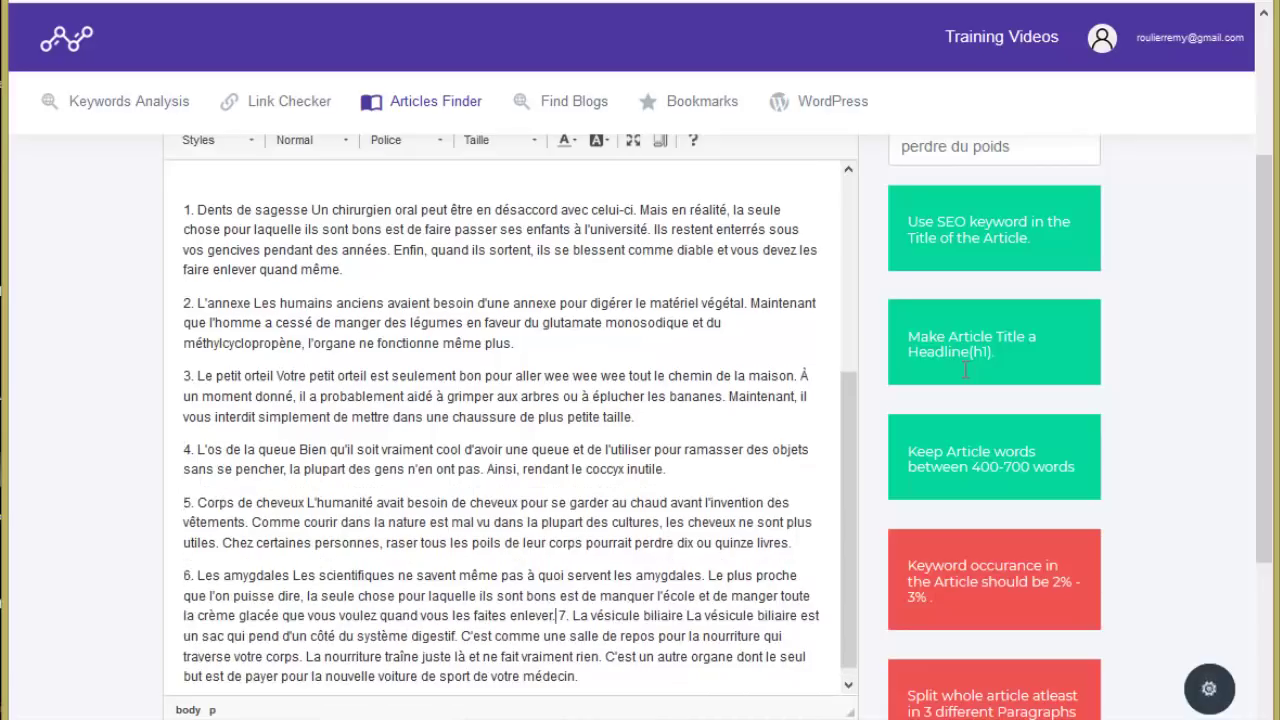
key(Return)
- Add another blank line between the introduction and item 1, and place the cursor on the empty line above it
key(ctrl+Home)
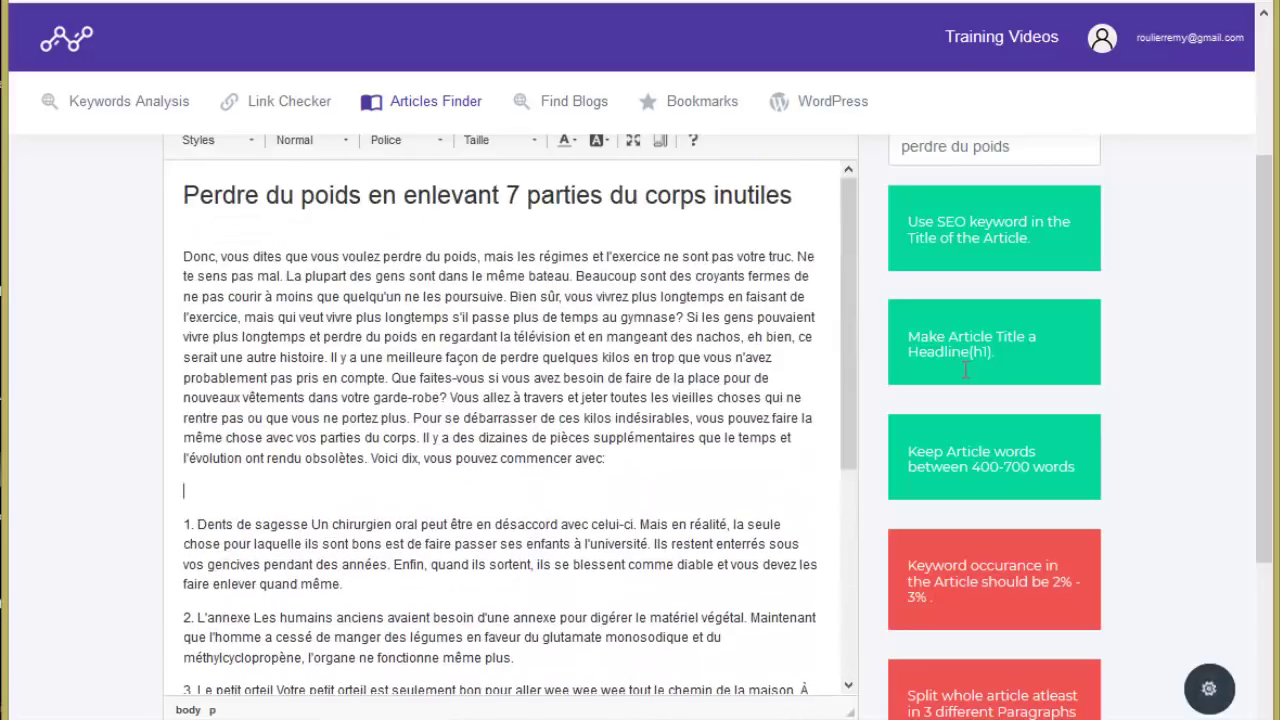
key(Return)
key(Up)
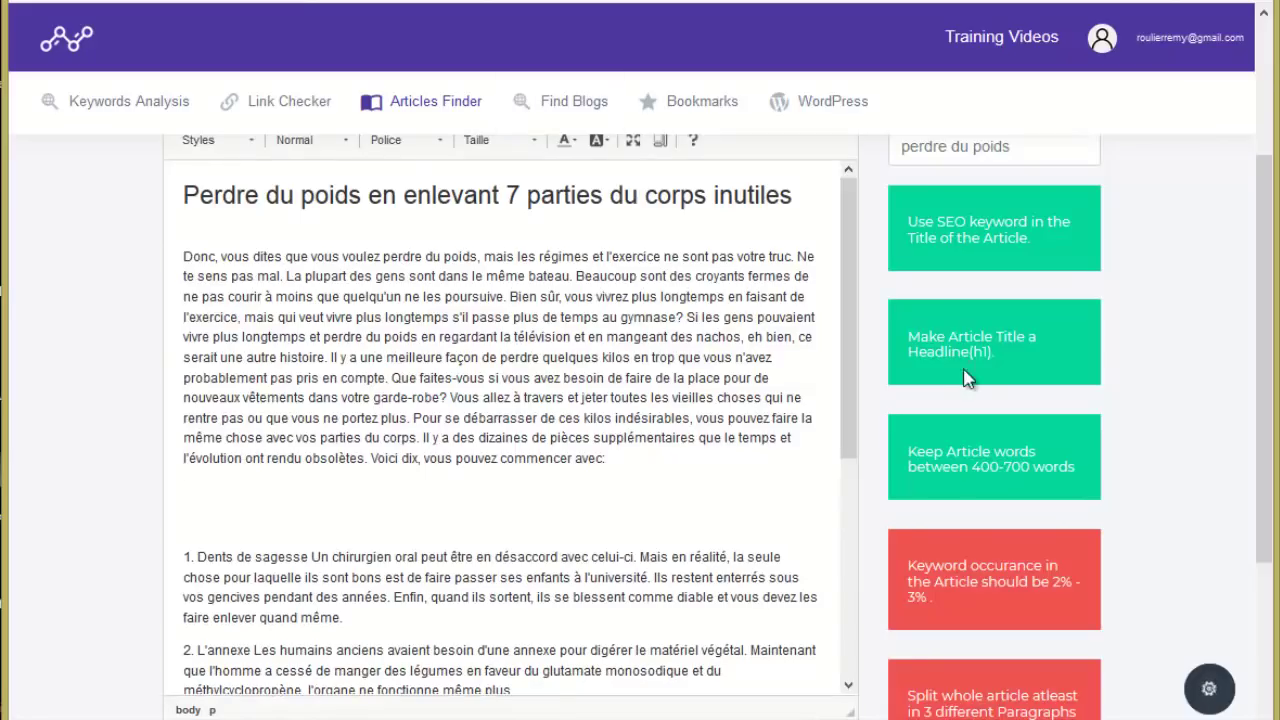
- Switch to the Google Images results and copy the image address of the opened "perdre du poids" photo with oversized jeans
key(ctrl+Tab)
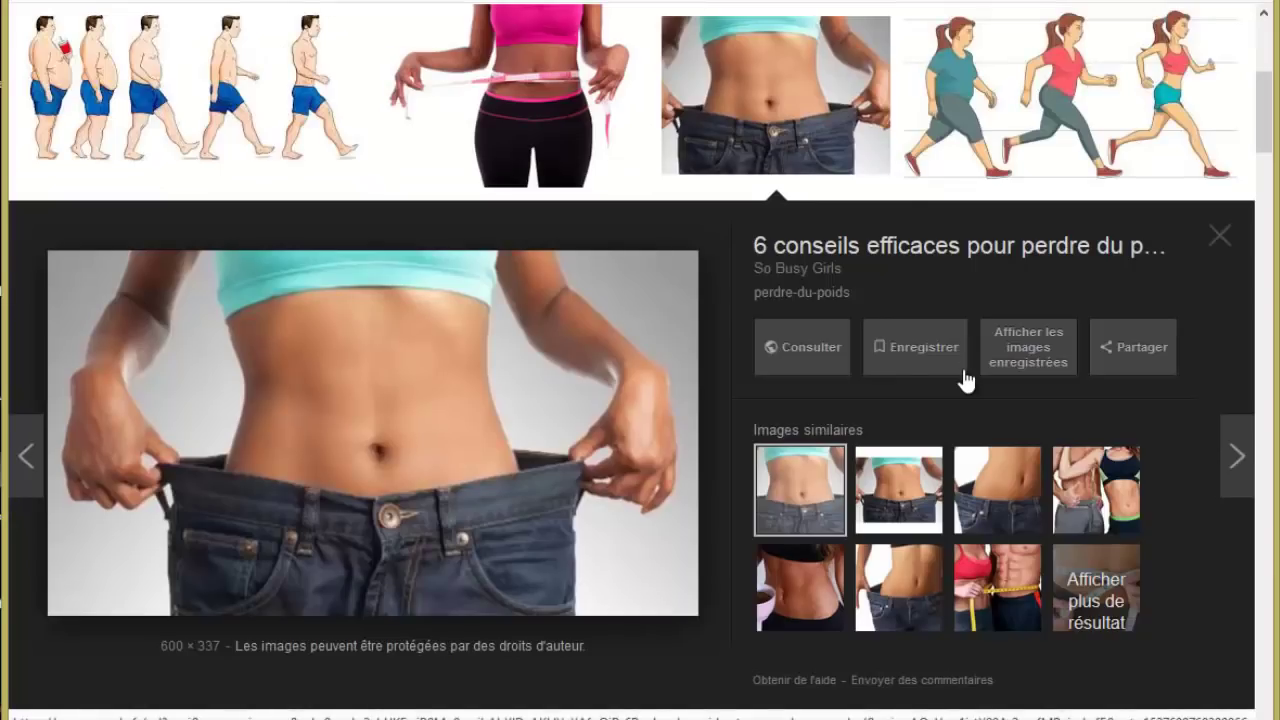
right_click(965, 378)
key(Up)
key(Up)
key(Up)
key(Up)
key(Up)
key(Up)
key(Up)
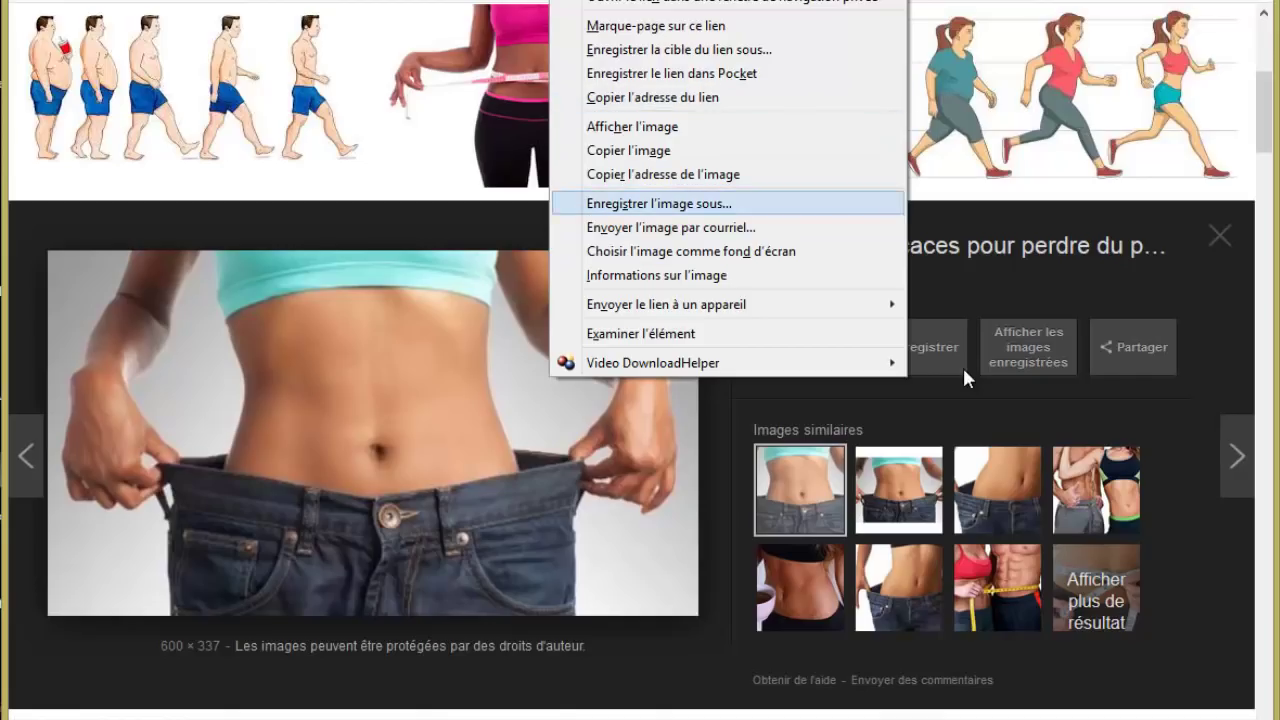
key(Up)
key(Return)
- Insert the copied photo between the introduction and item 1 of the article, using the SEO keyword as its alternative text
key(ctrl+Tab)
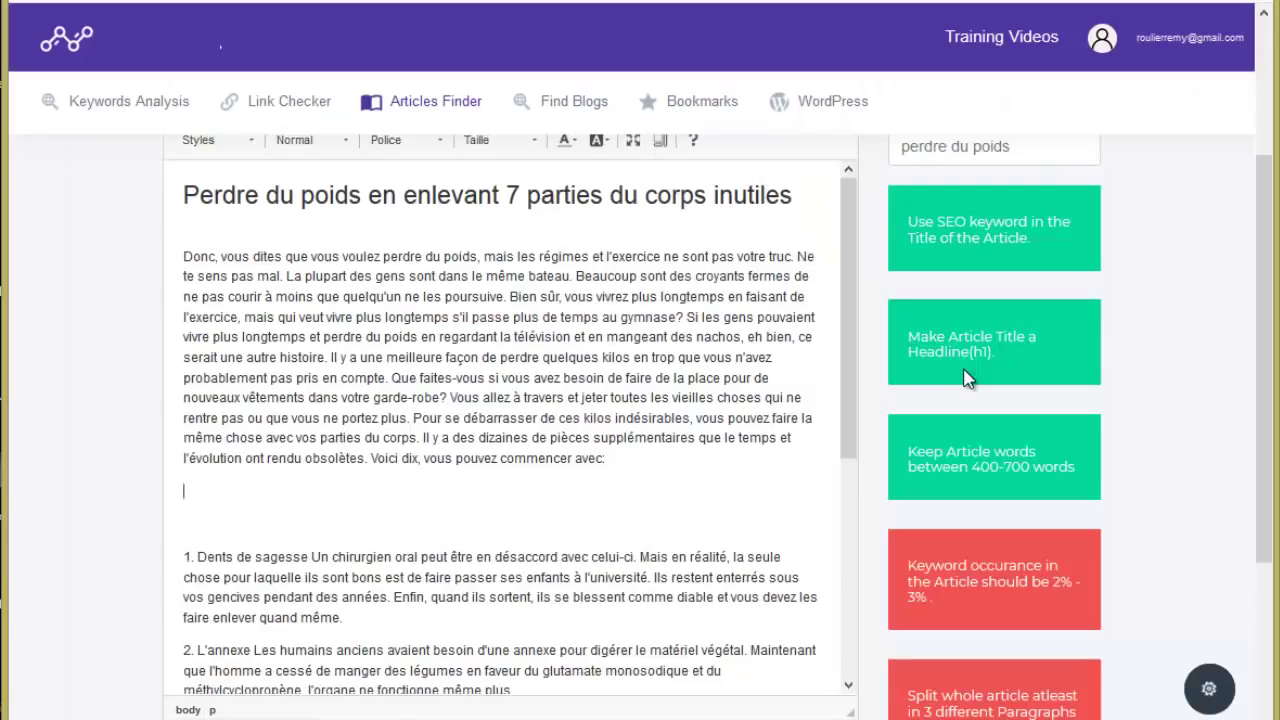
scroll(965, 371, up, 3)
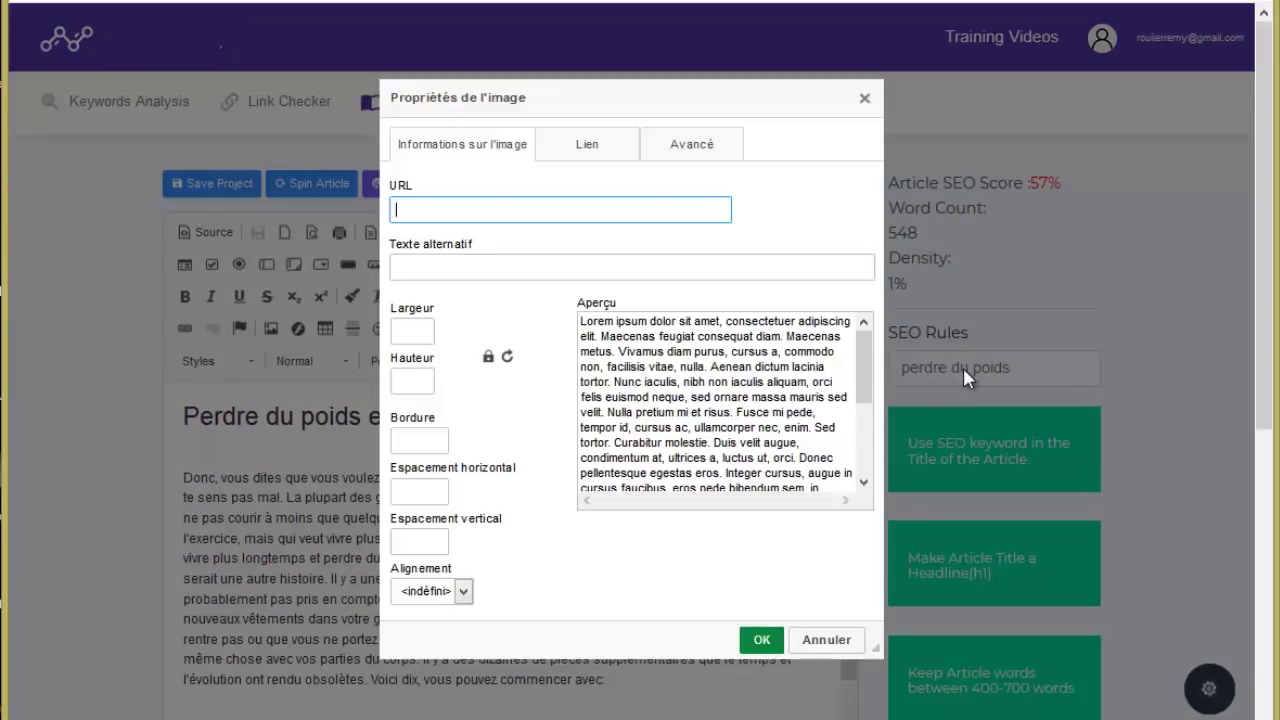
key(ctrl+v)
key(Tab)
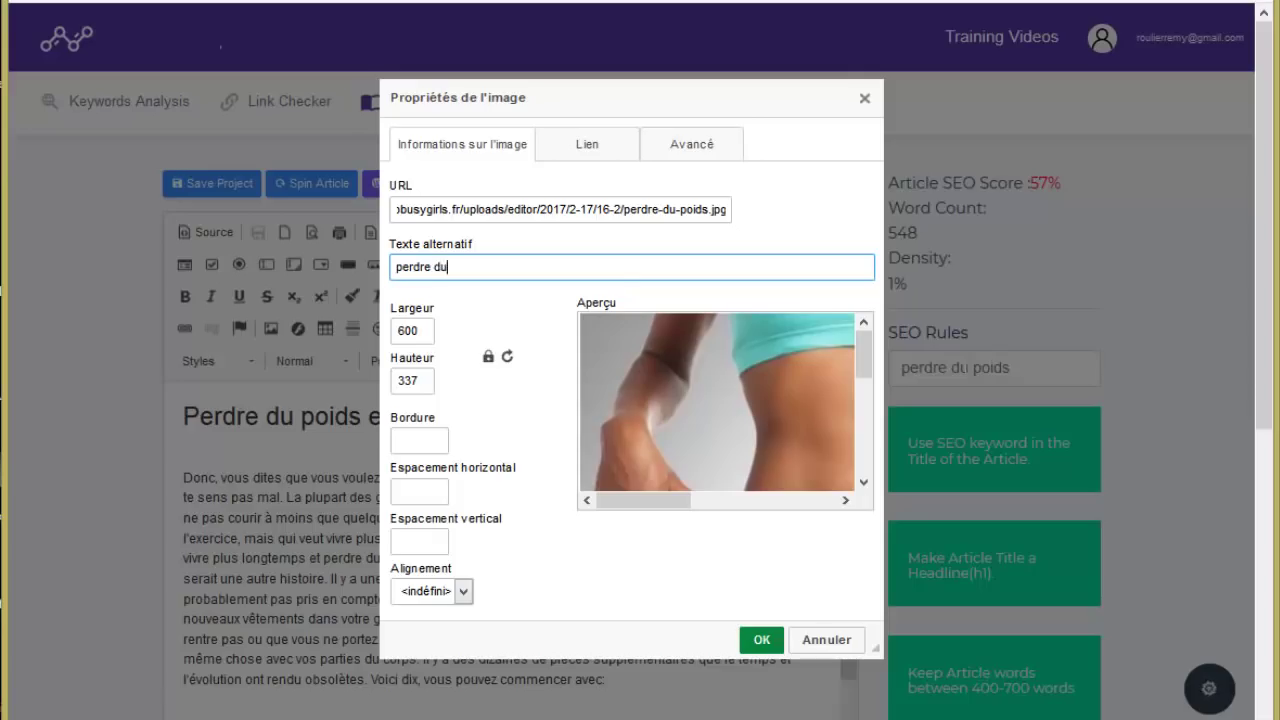
key(Return)
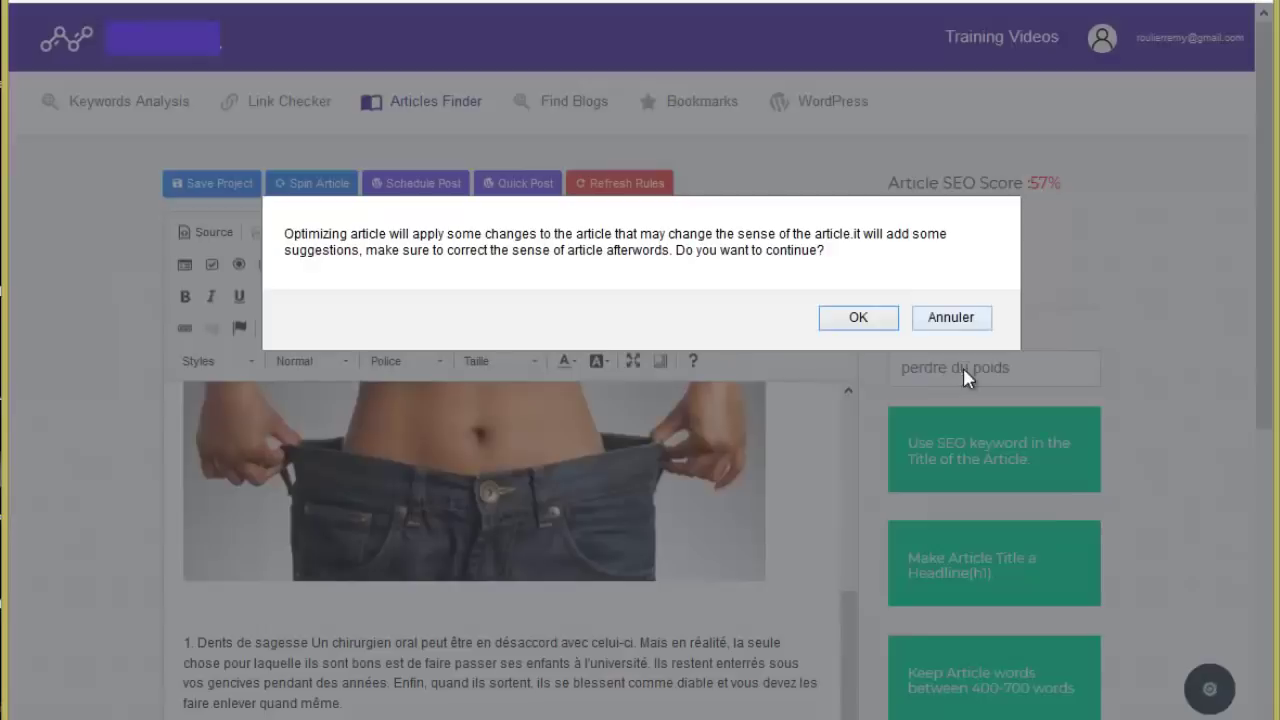
- Confirm the refresh of the SEO rules and check which requirements the article still has to meet
click(858, 317)
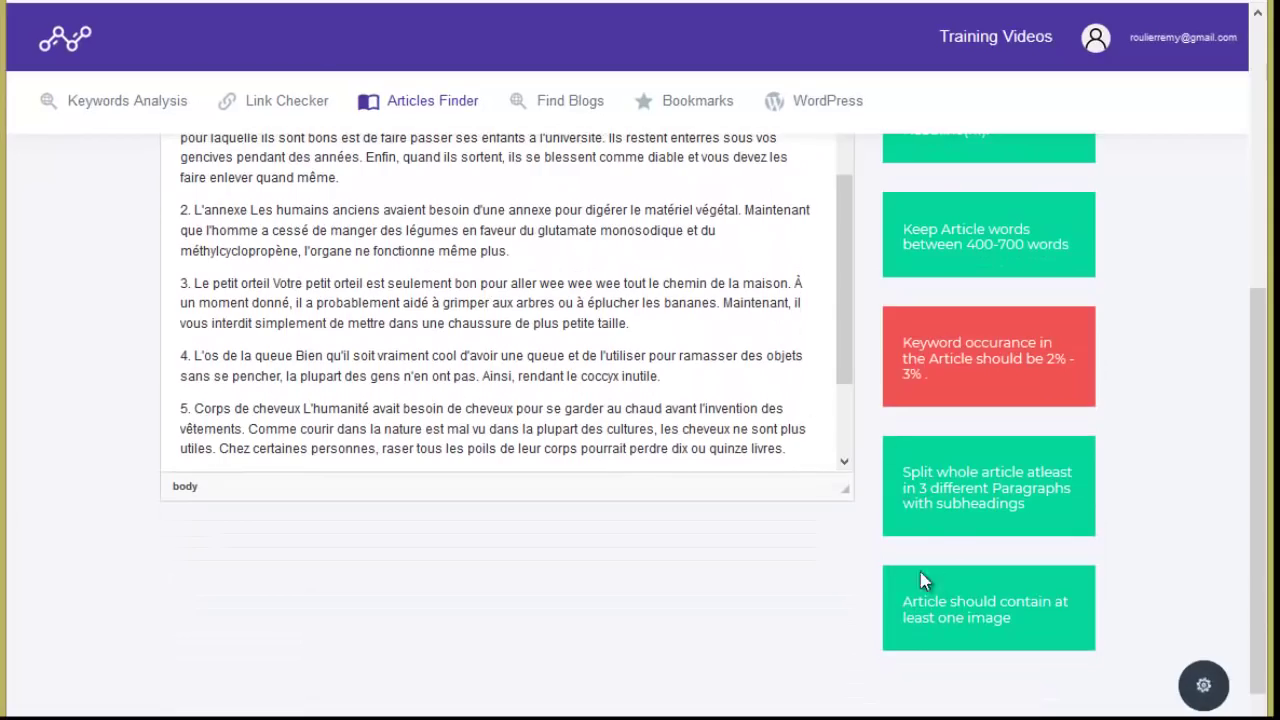
scroll(940, 550, up, 5)
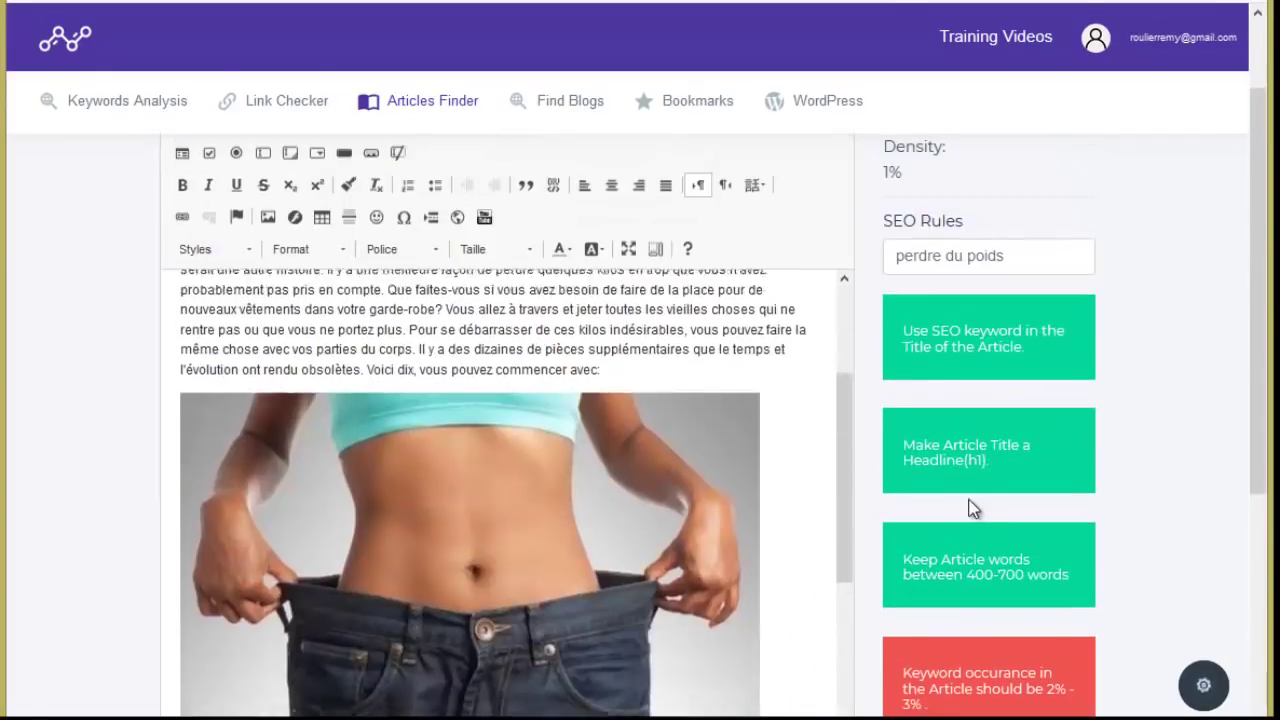
scroll(968, 508, down, 3)
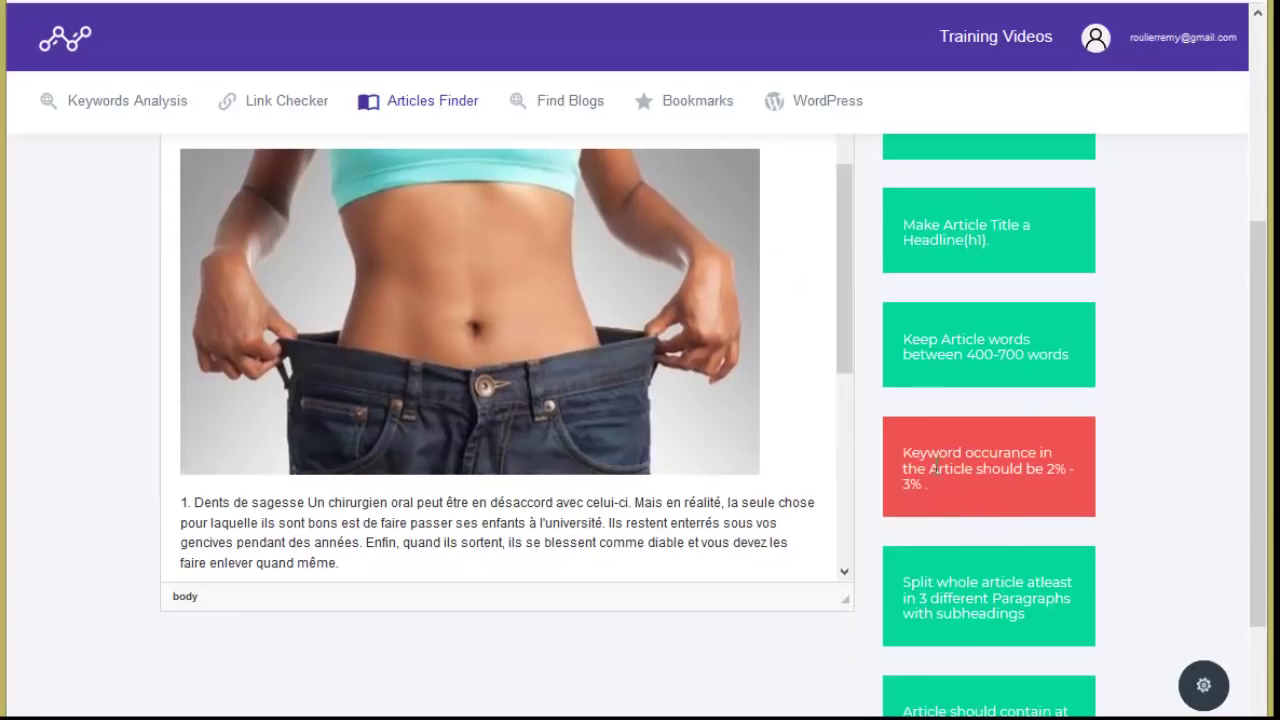
scroll(1051, 481, up, 3)
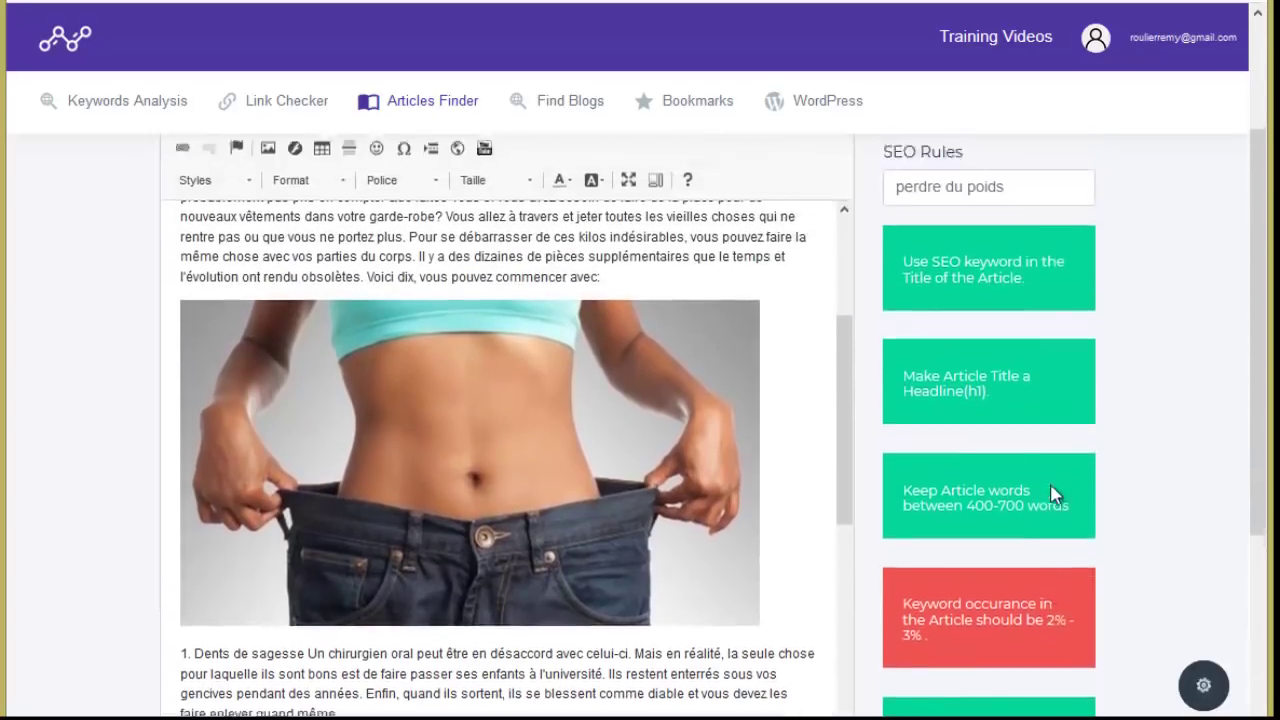
scroll(757, 580, up, 5)
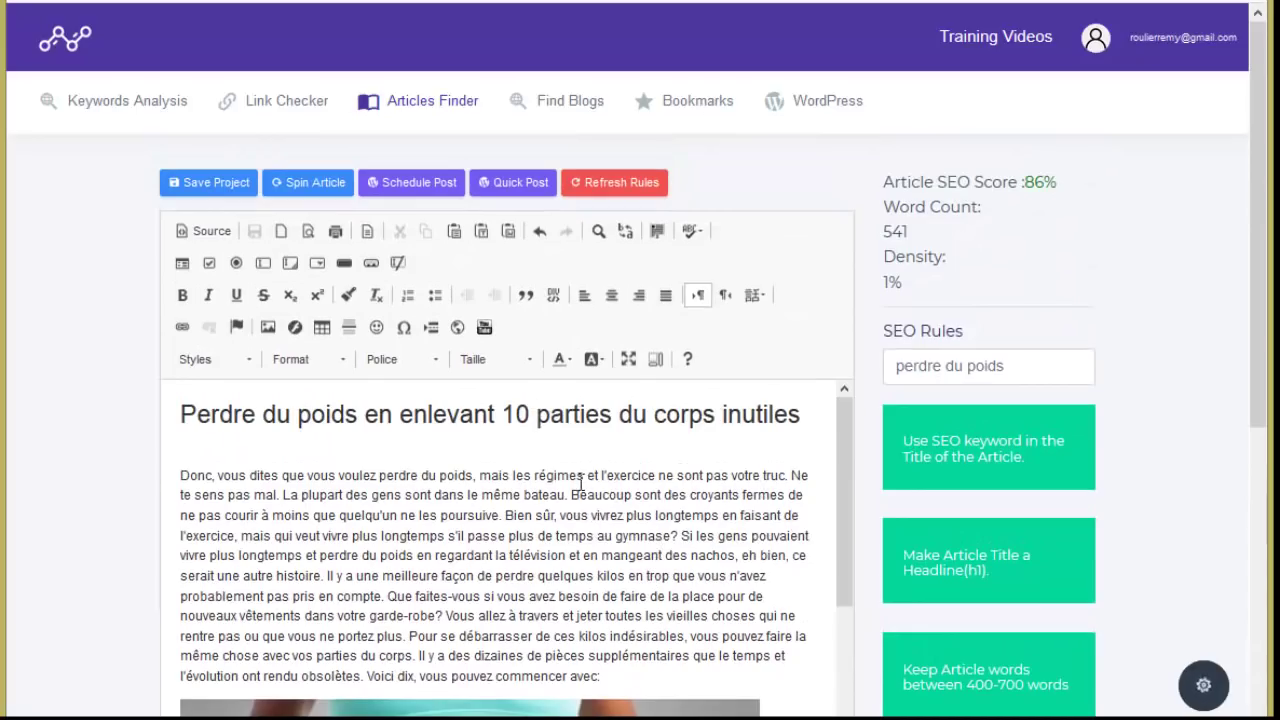
- In the introduction, insert "pour perdre du poids" after "l'exercice" and replace "quelques kilos" with "du poids"
click(659, 475)
text(pour perd)
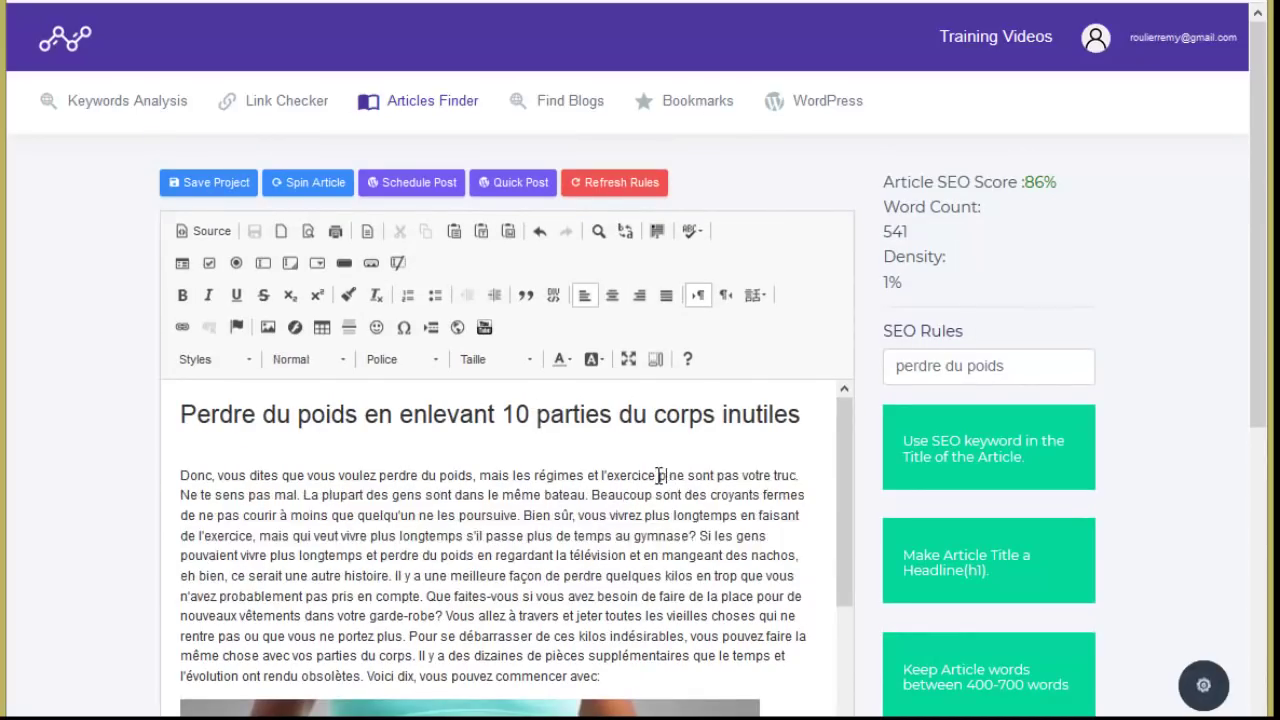
text(re du )
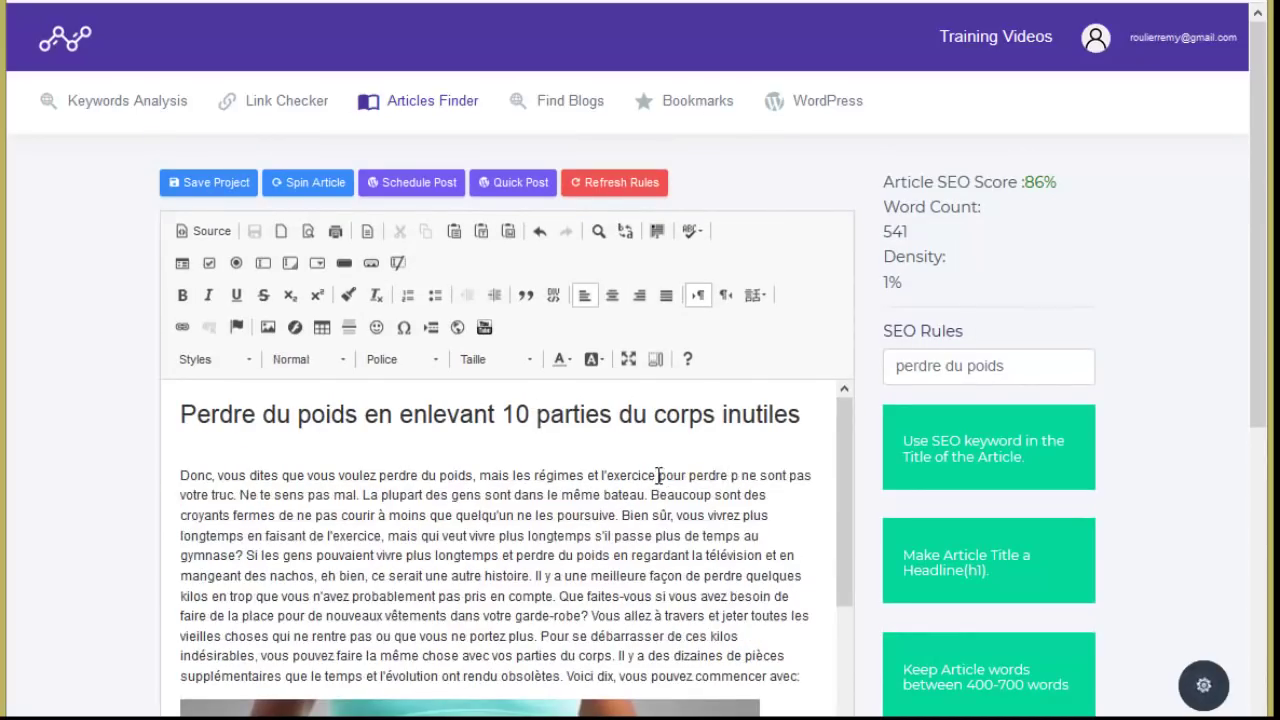
text(poids)
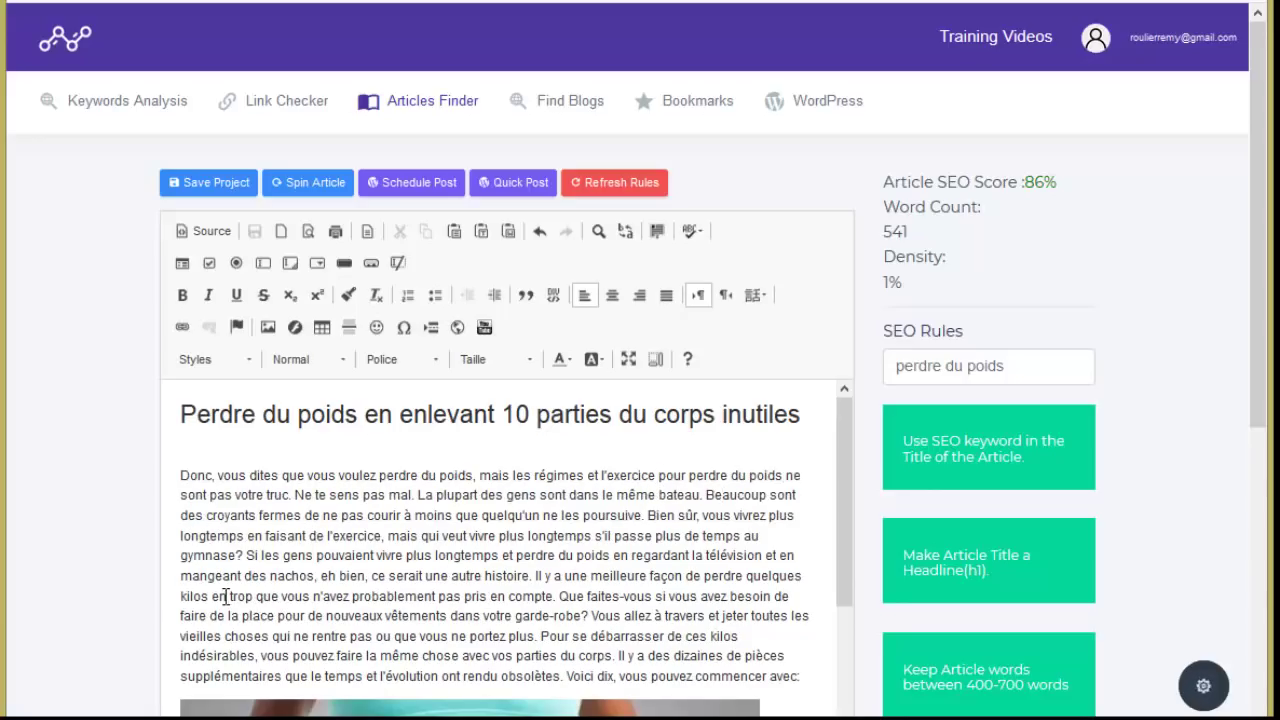
drag(210, 596, 749, 568)
text(du poids en)
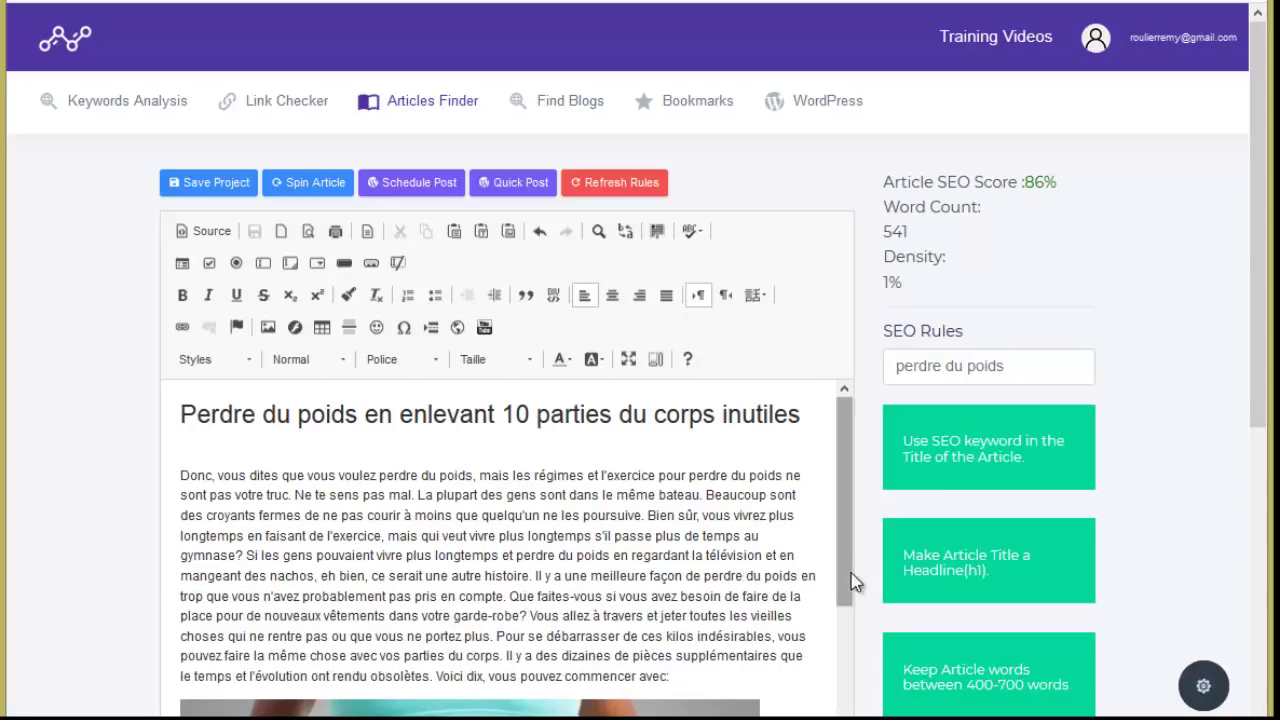
- Add a closing paragraph after item 7 that starts with "catégories : perdre du poids, perdre du poids en quantité" and lists further keyword variations
scroll(851, 586, down, 10)
scroll(722, 325, down, 5)
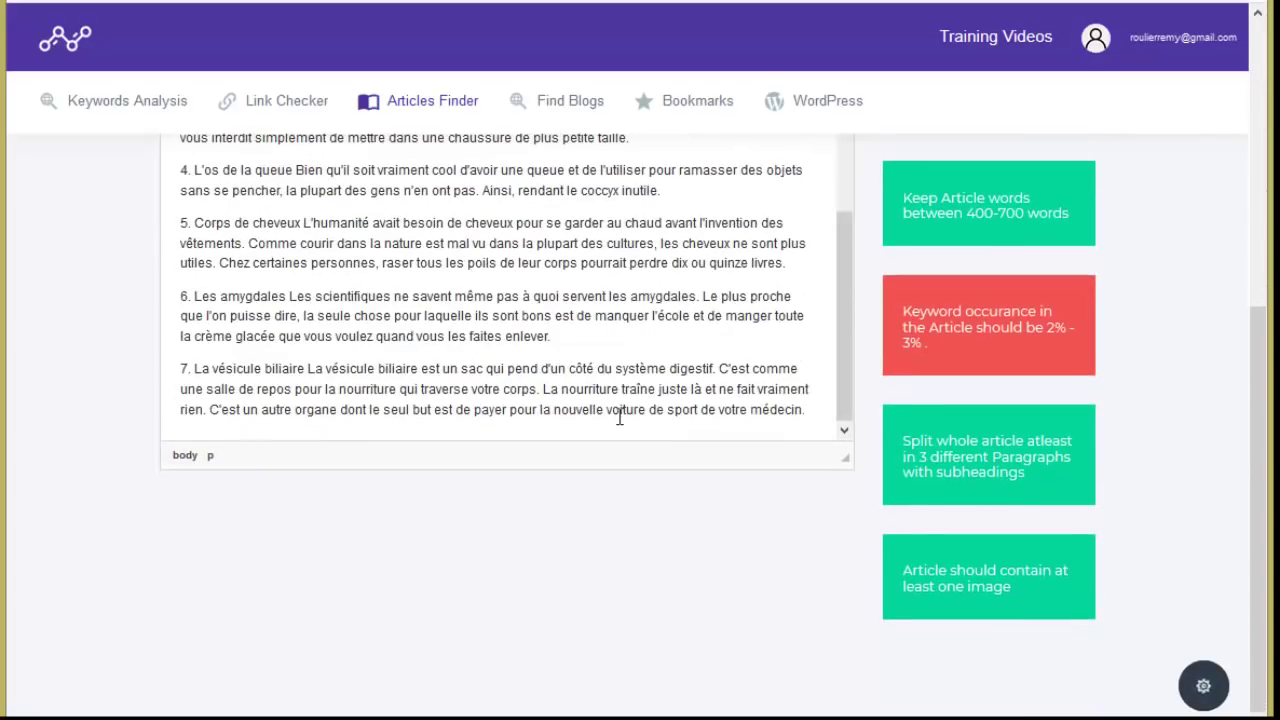
scroll(620, 417, down, 1)
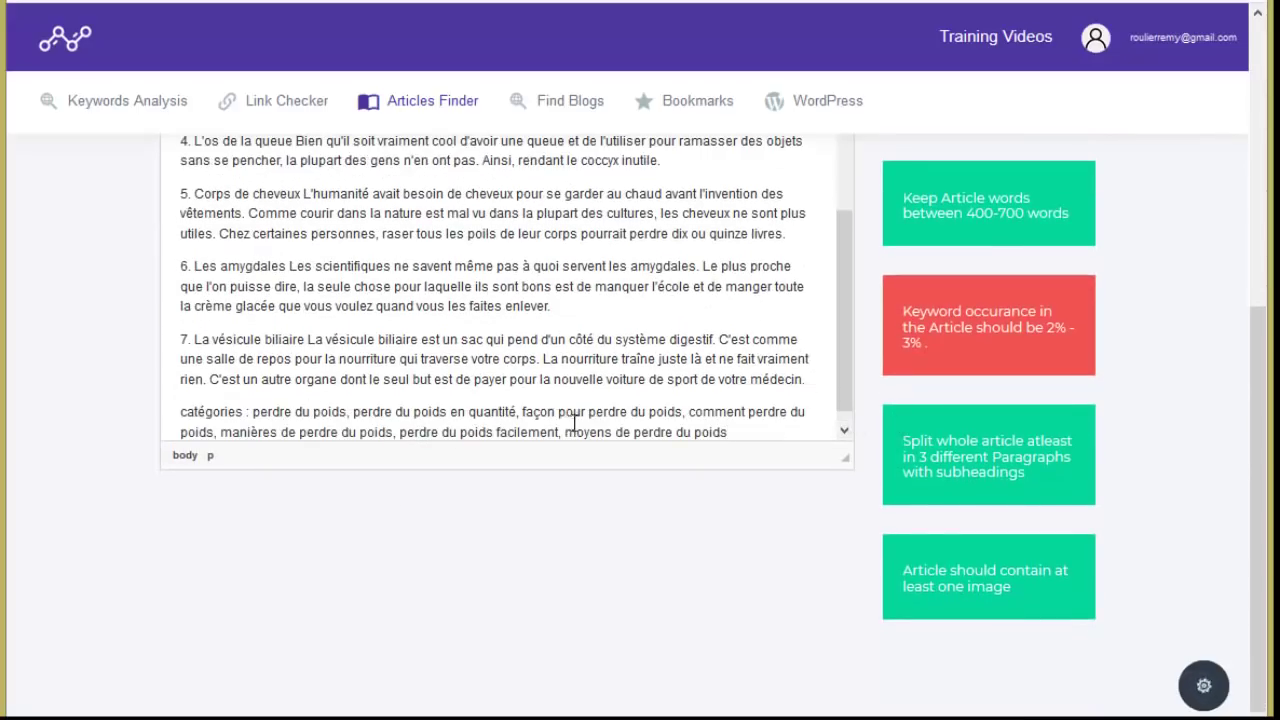
- Refresh the SEO rules again, accept the optimization, and check all the rules and the article score
scroll(850, 335, up, 10)
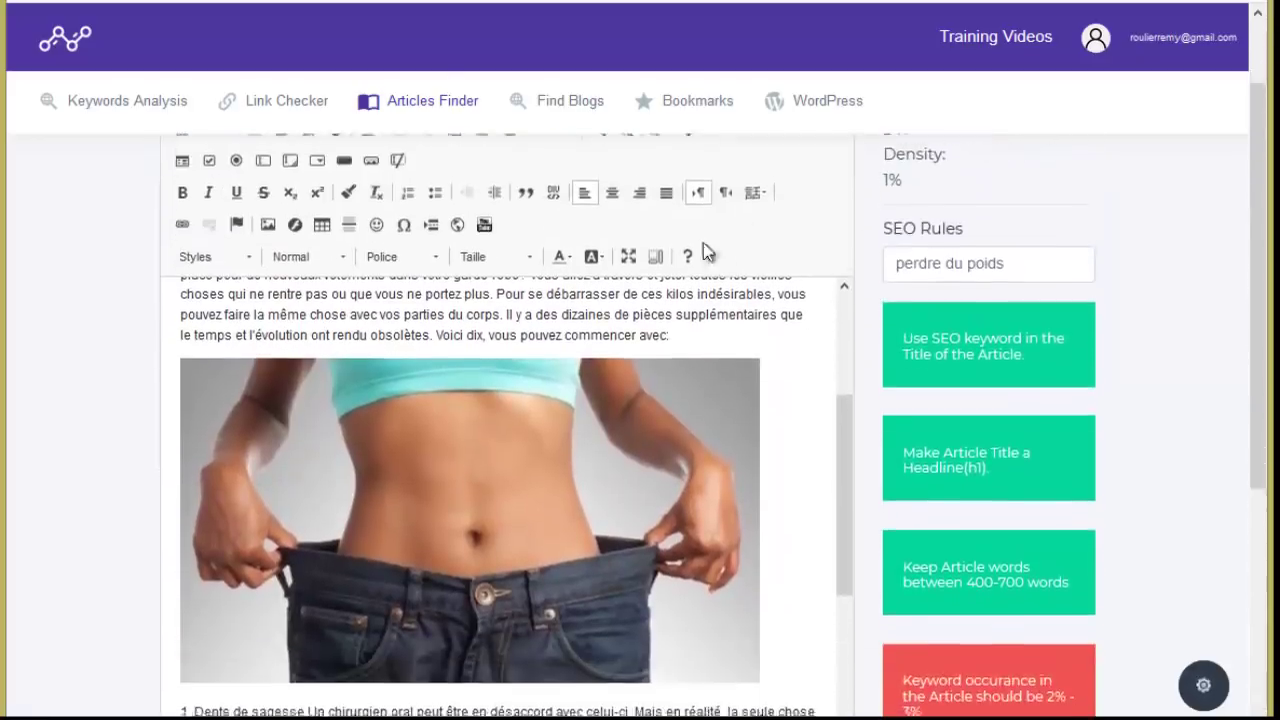
scroll(706, 215, up, 2)
click(614, 185)
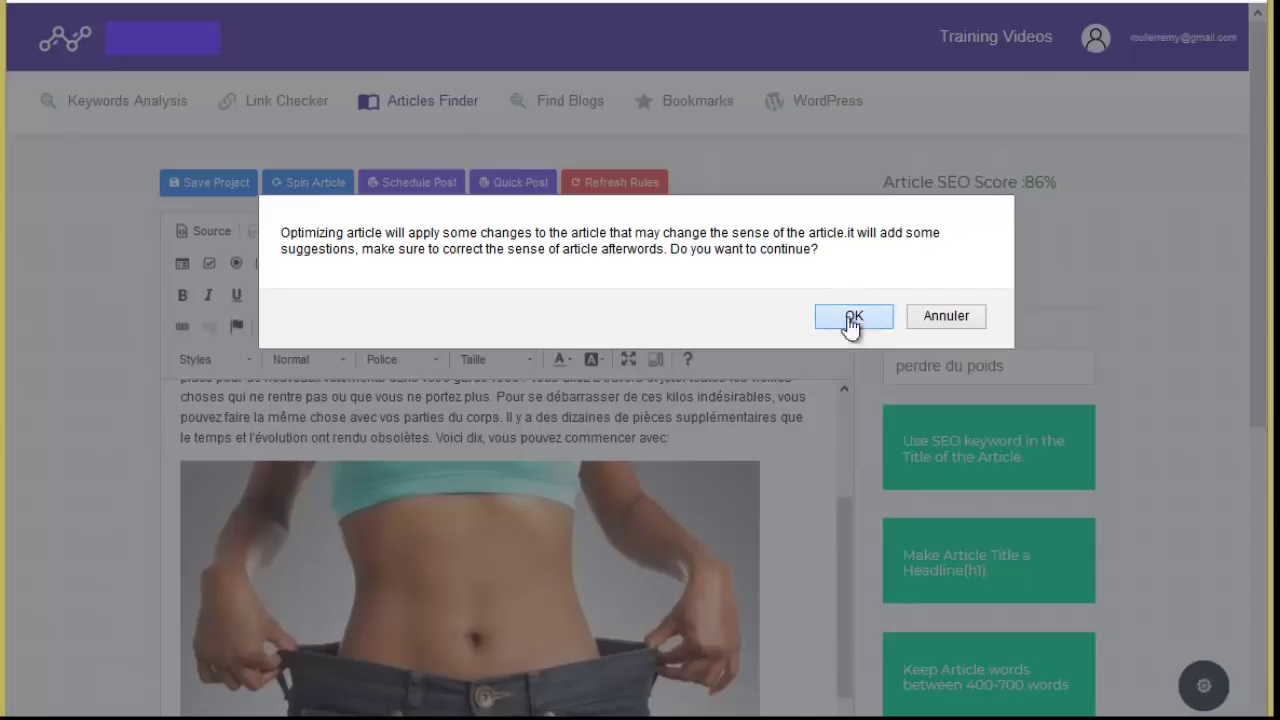
click(849, 318)
scroll(986, 377, down, 5)
scroll(994, 520, down, 2)
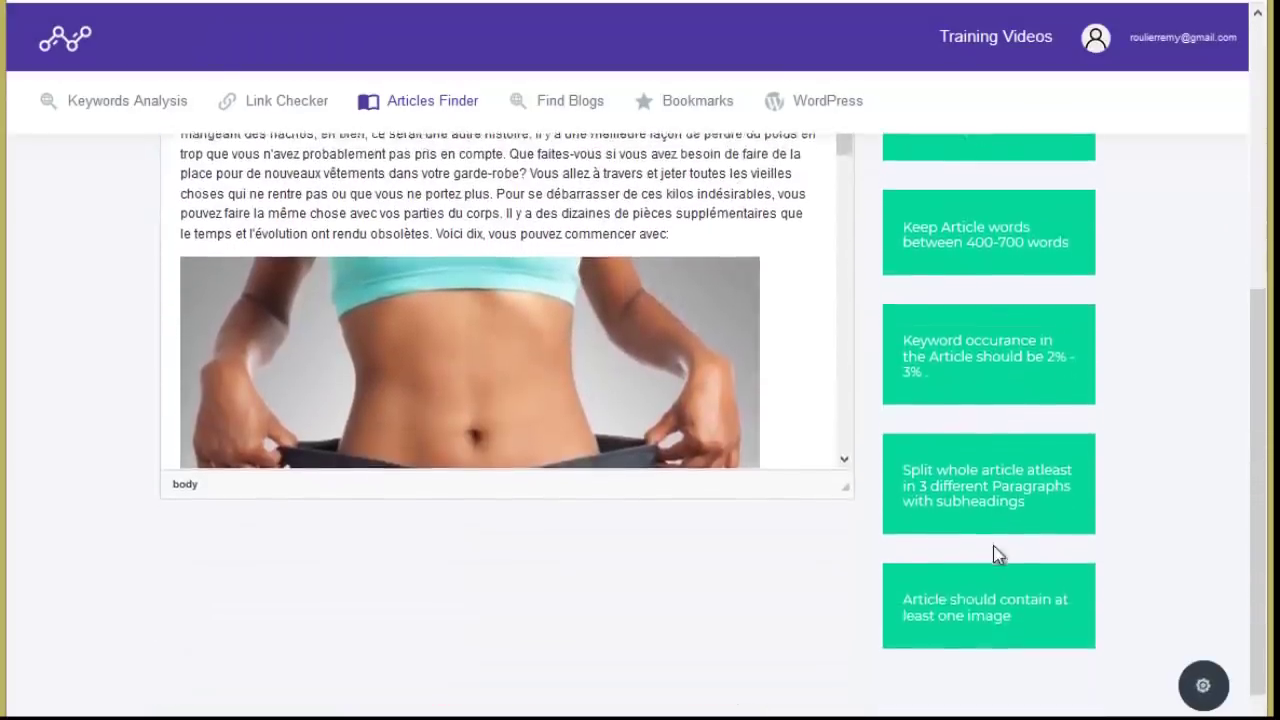
scroll(950, 262, up, 5)
scroll(877, 349, up, 3)
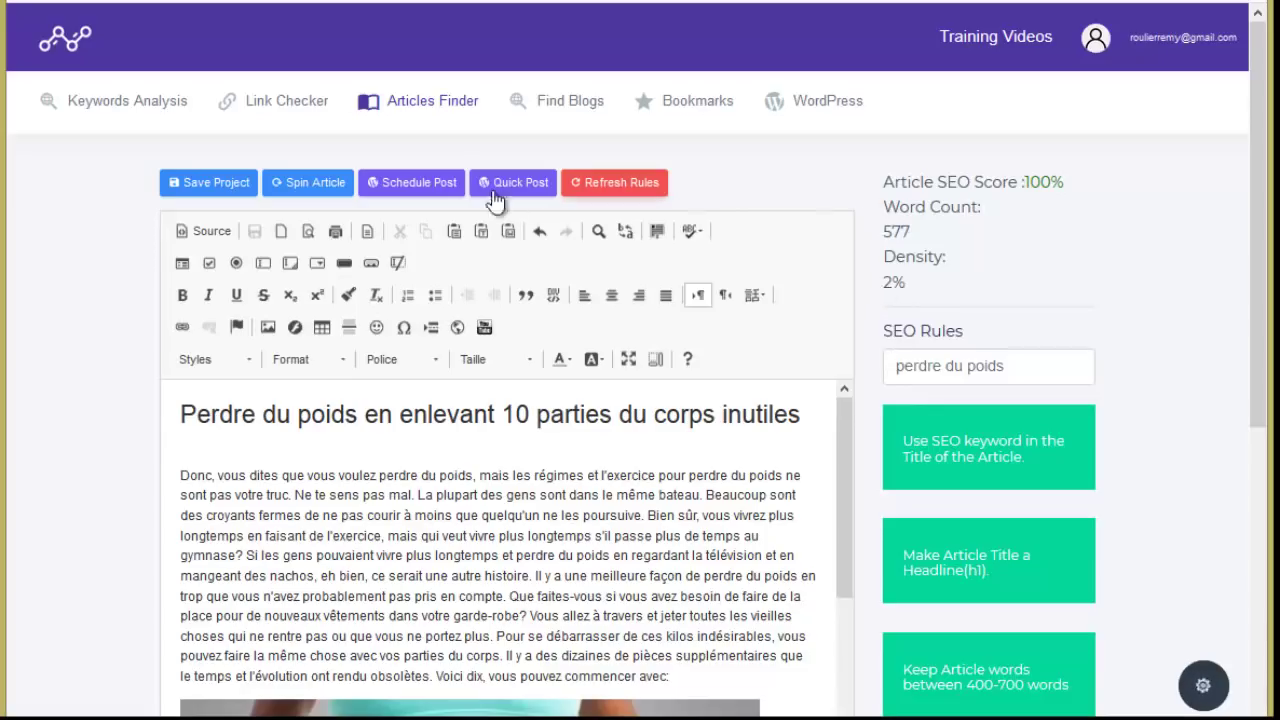
- Examine the Schedule Post and Quick Post forms for WordPress and the Add WordPress Site option, closing each form without posting
click(418, 184)
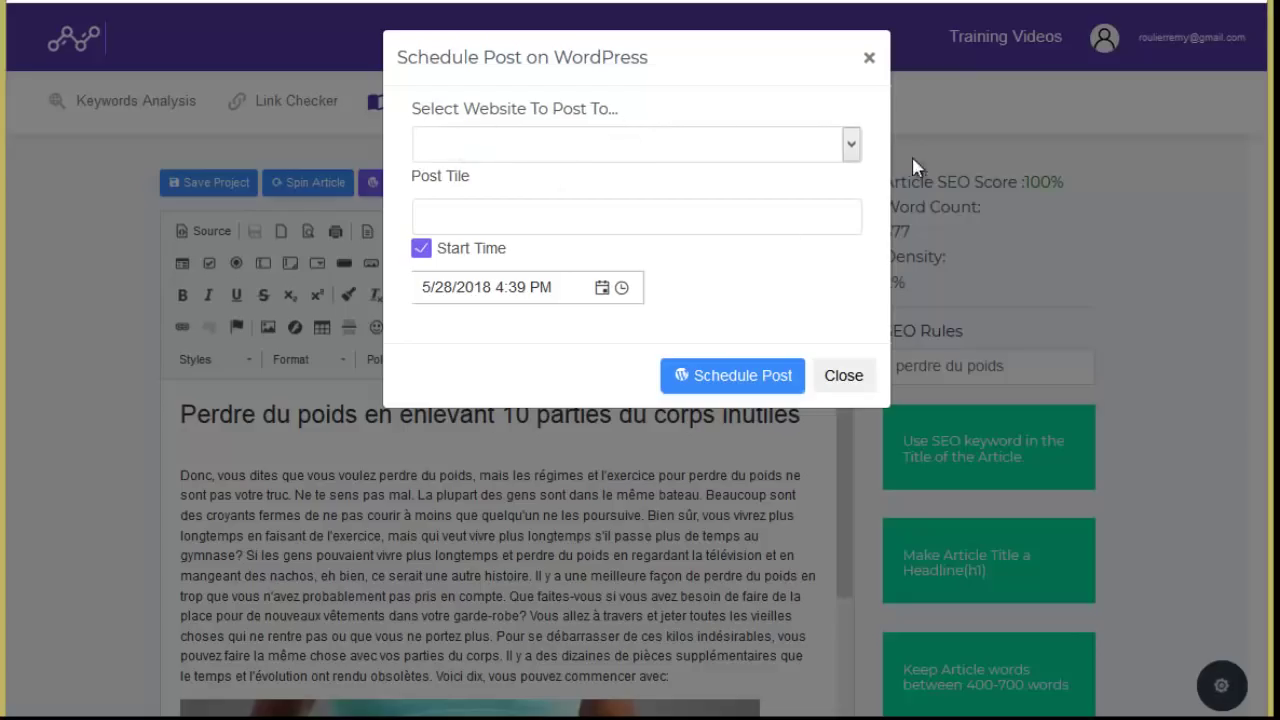
click(868, 58)
mouse_move(808, 128)
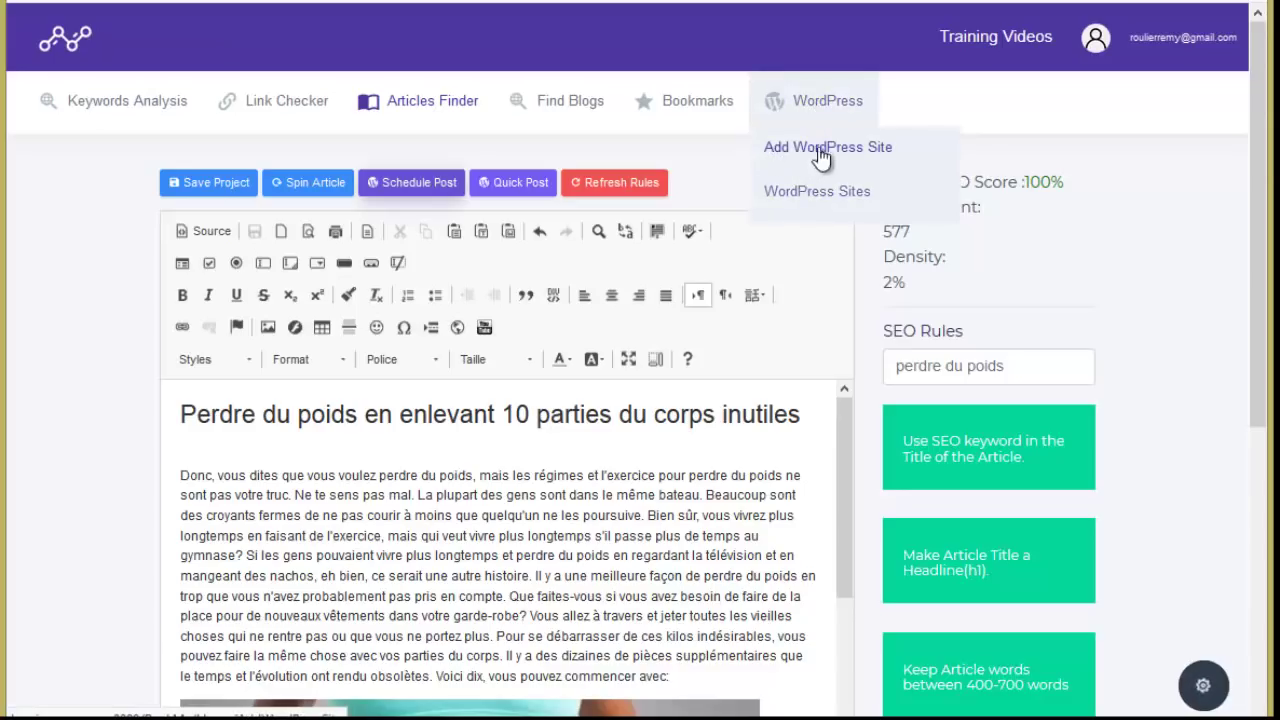
click(805, 150)
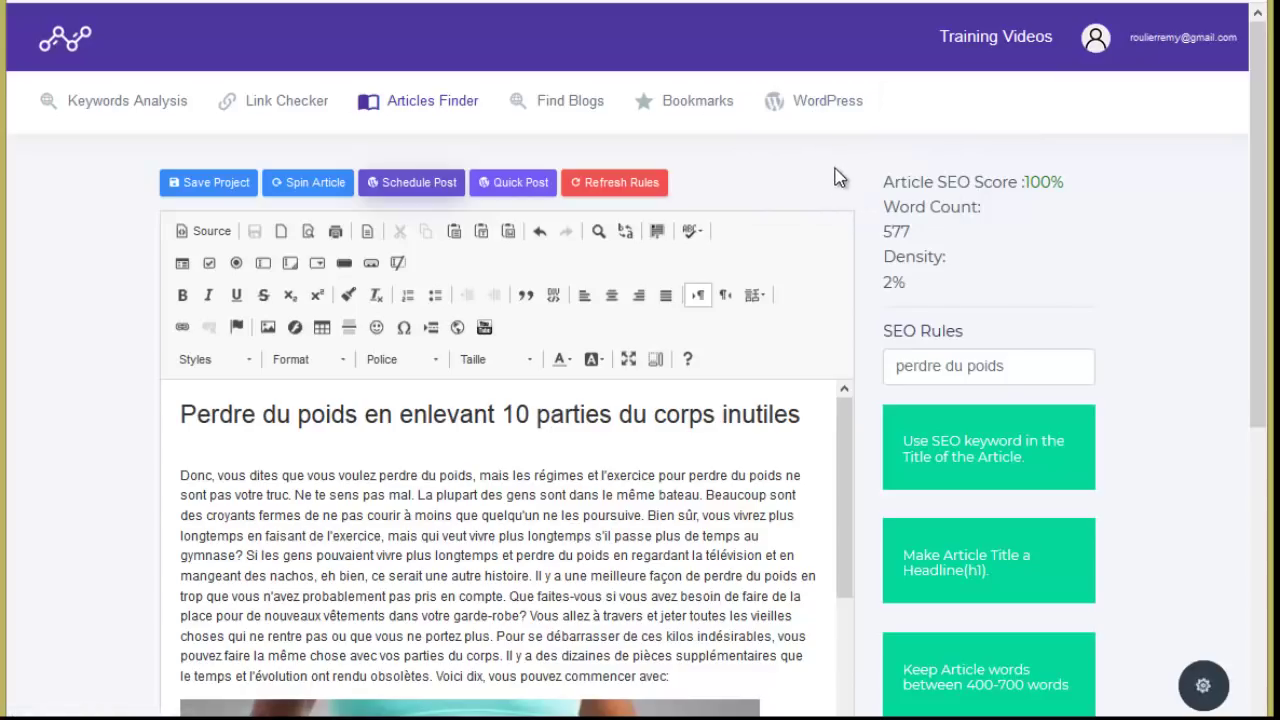
click(398, 188)
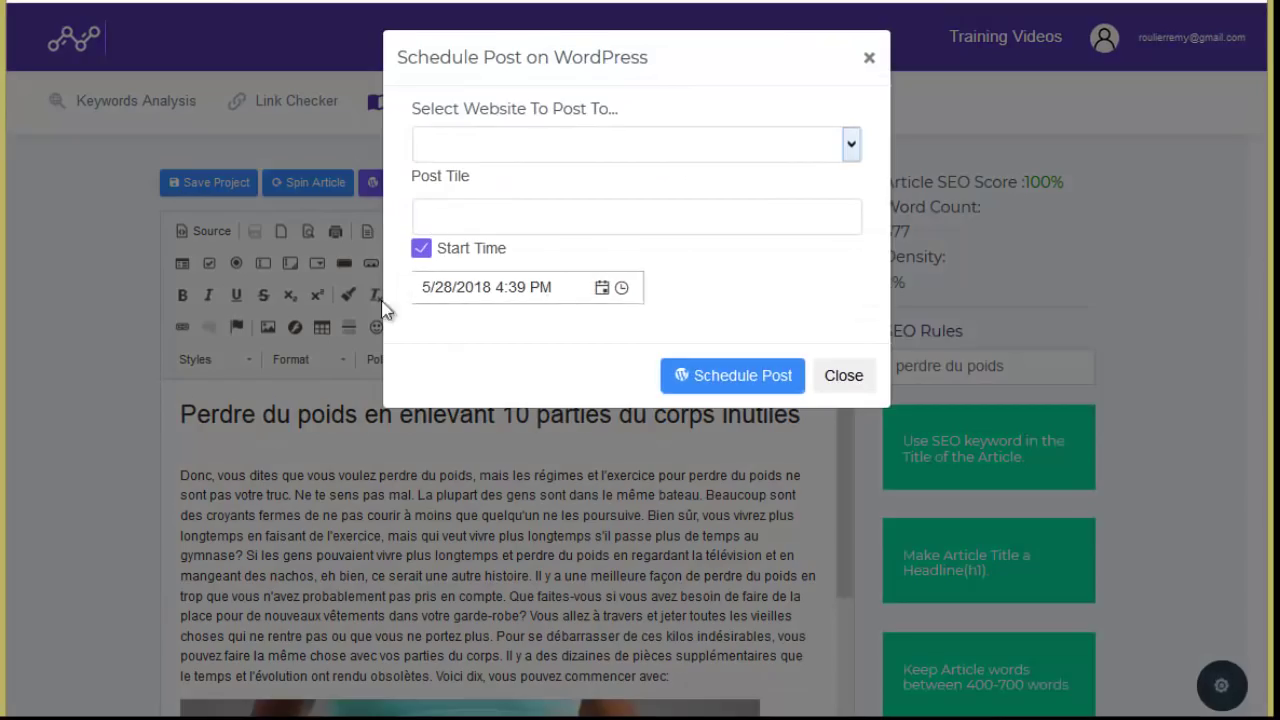
click(845, 380)
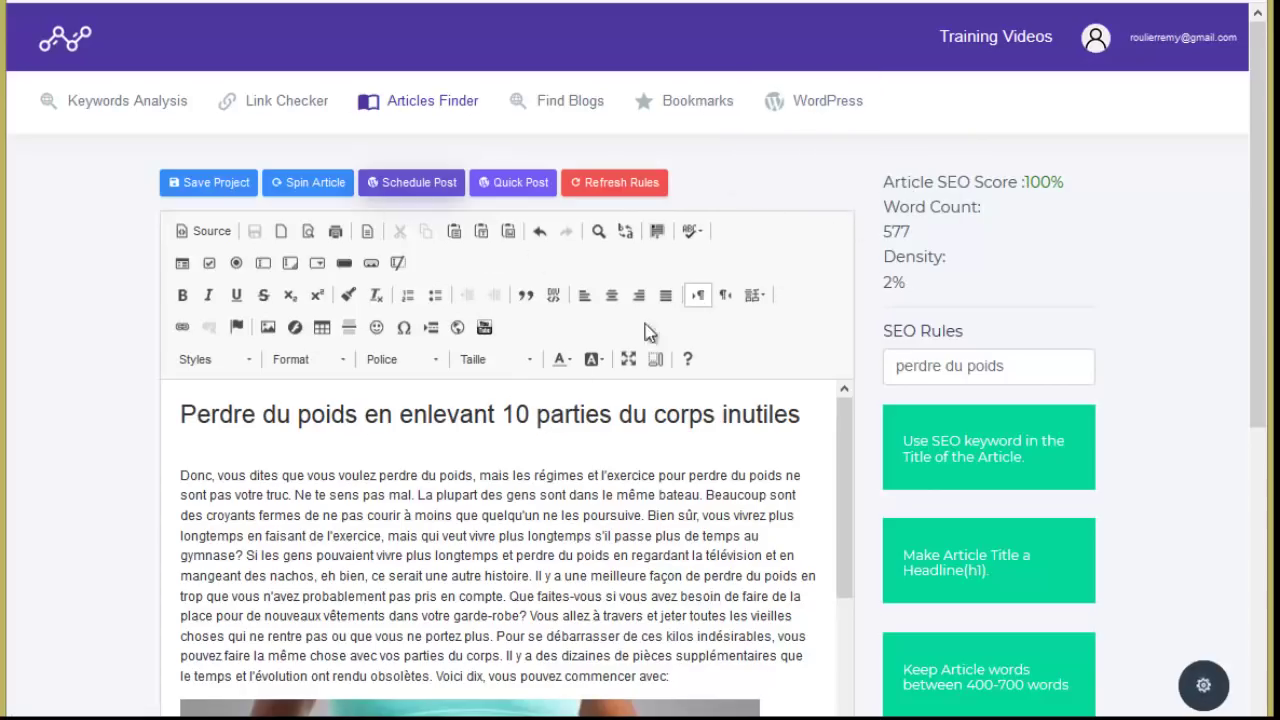
click(515, 186)
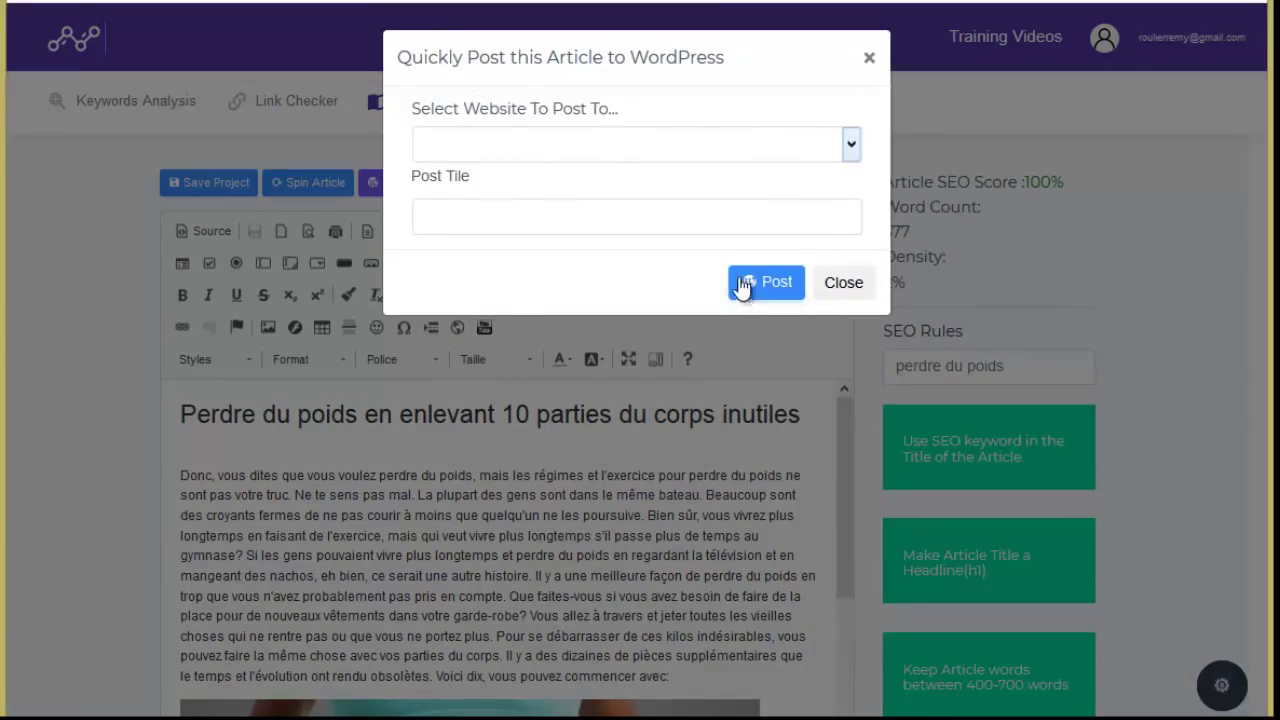
click(857, 285)
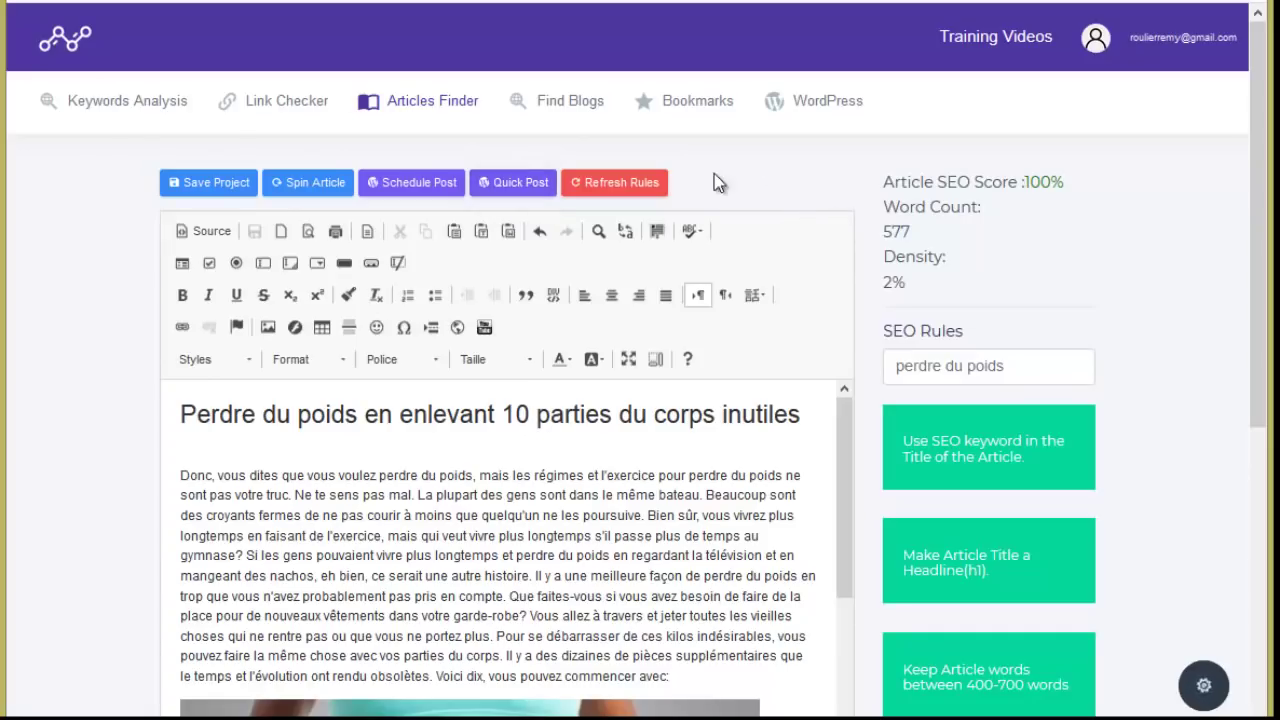
mouse_move(108, 117)
mouse_move(440, 112)
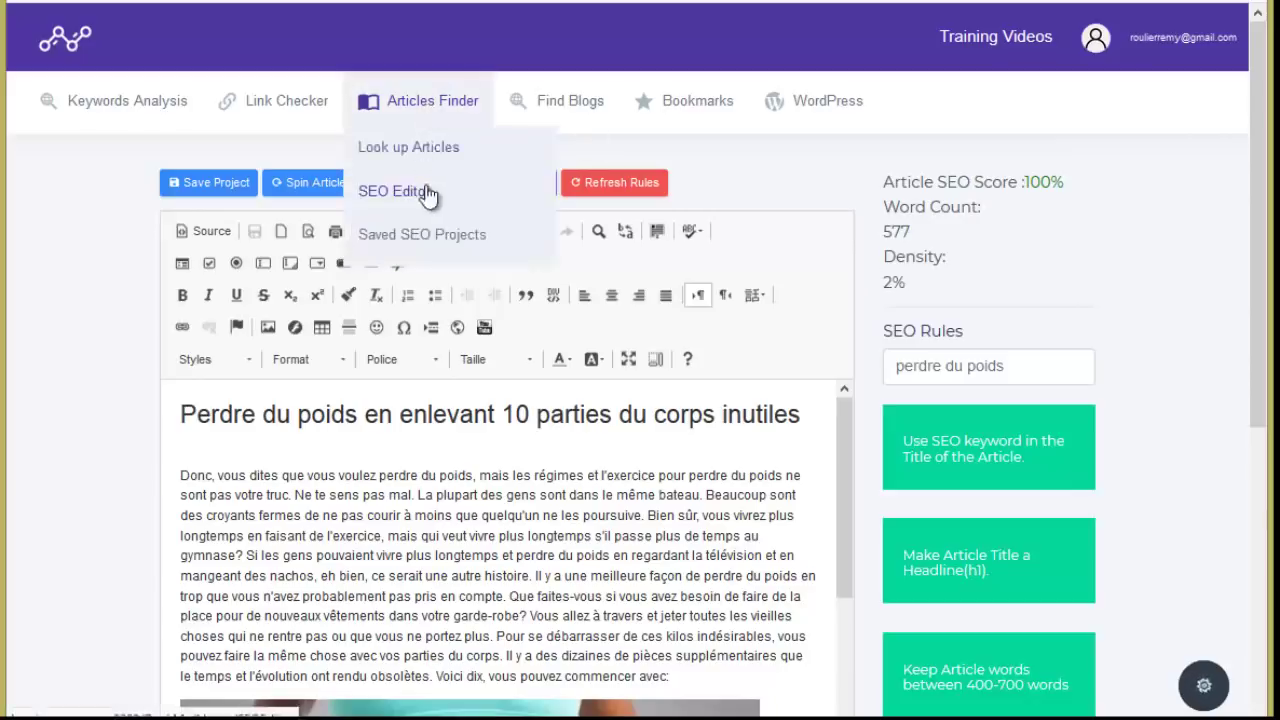
scroll(953, 450, down, 1)
scroll(871, 486, up, 1)
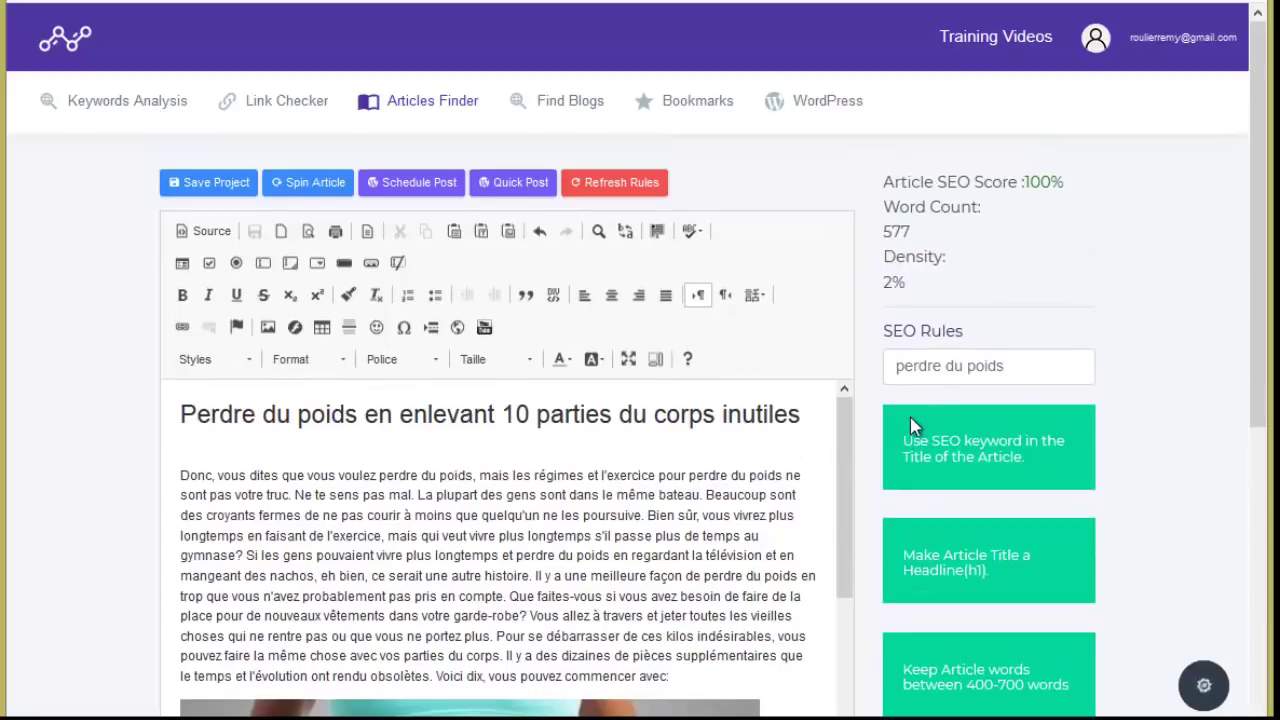
scroll(923, 462, down, 2)
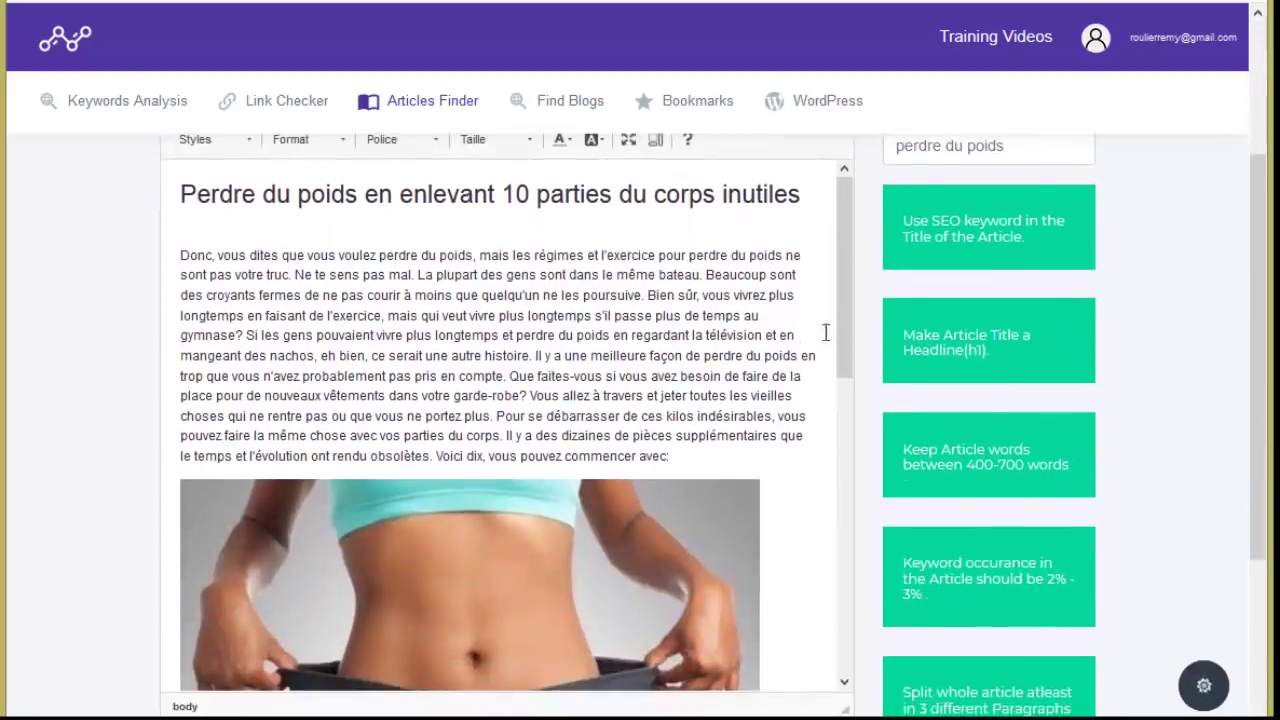
scroll(952, 492, up, 2)
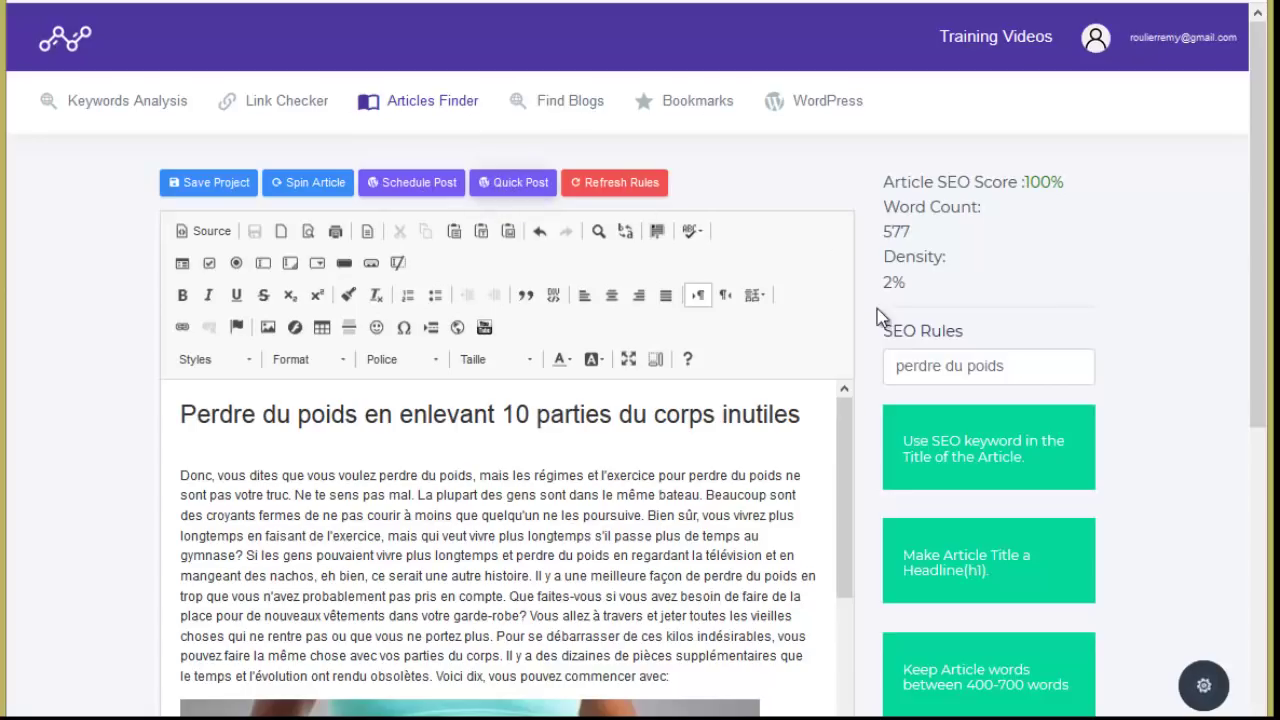
- Open the form for saving the SEO project and close it without entering a project name
click(212, 186)
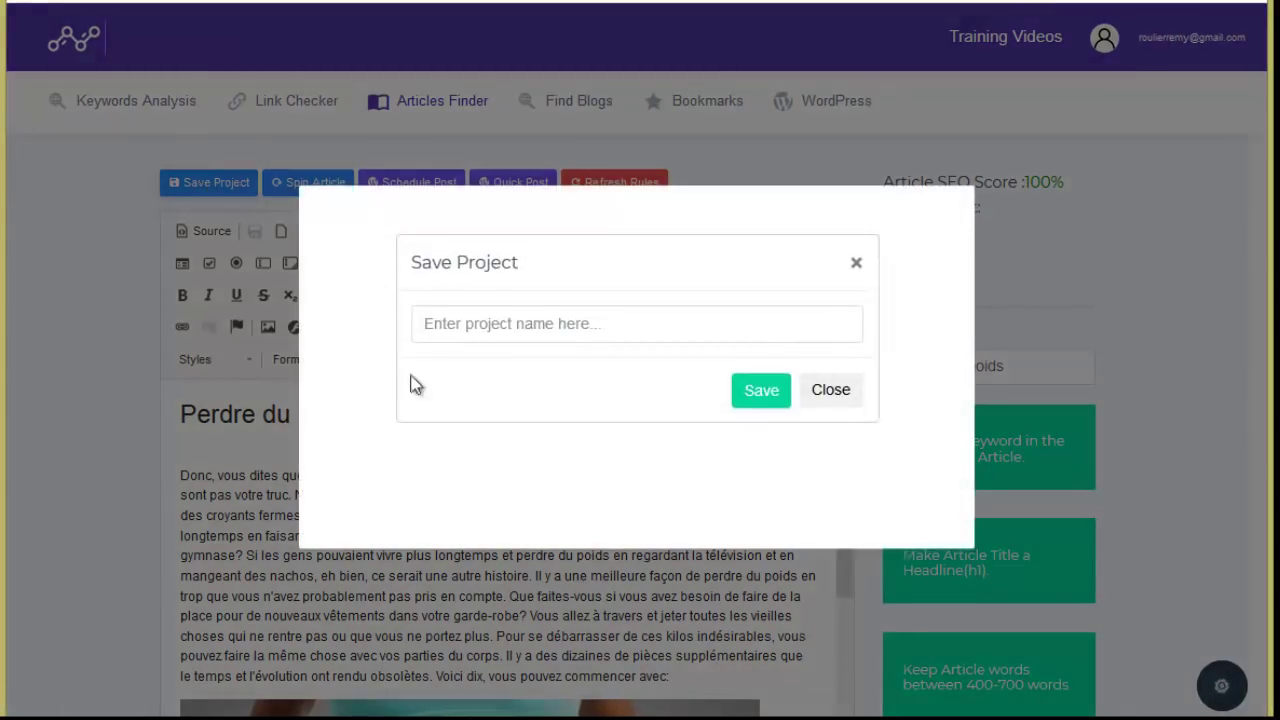
click(856, 263)
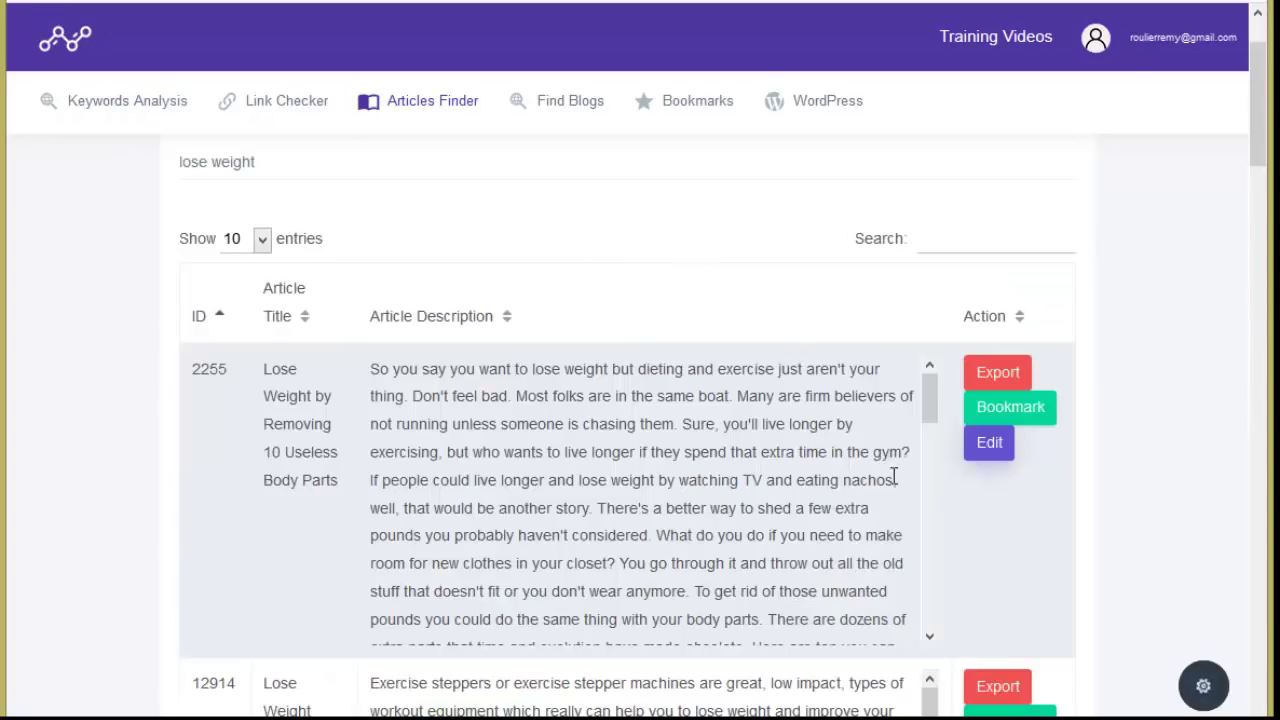
- Return to the "lose weight" article results and examine the export, bookmark and edit actions offered for each article
scroll(896, 479, down, 1)
scroll(926, 474, up, 1)
scroll(1044, 525, down, 2)
scroll(320, 423, up, 1)
scroll(320, 423, down, 1)
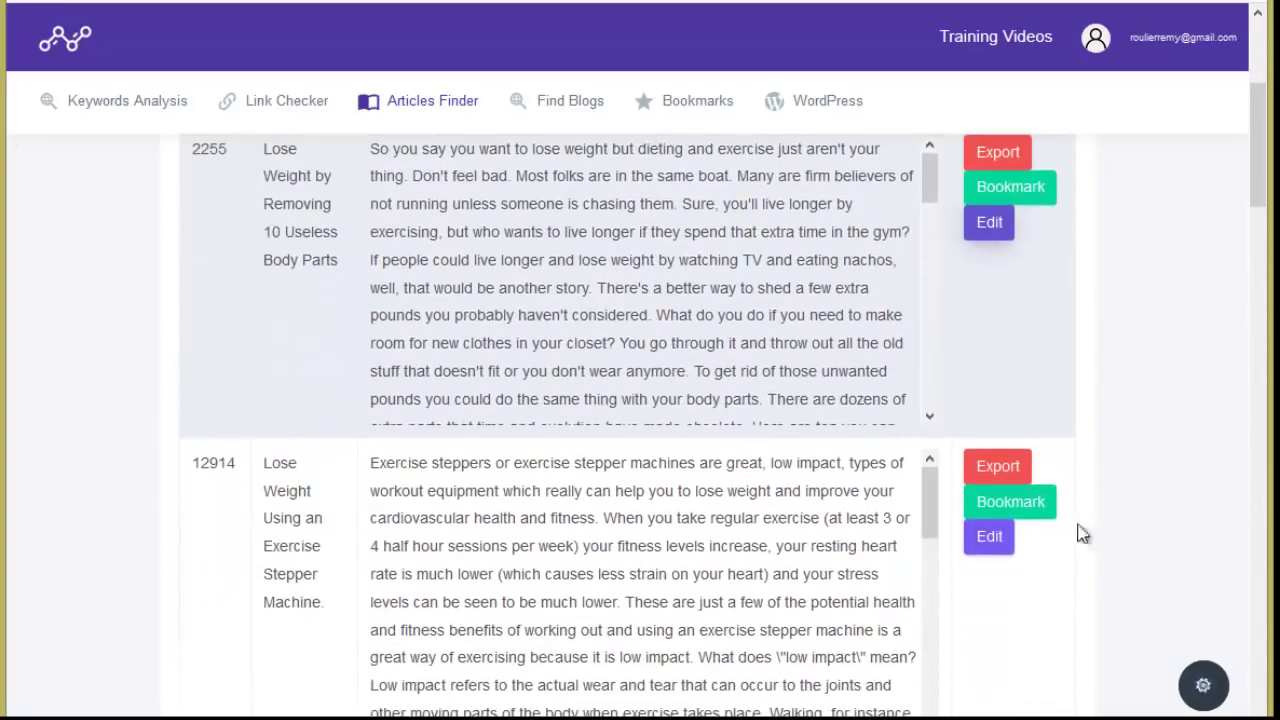
scroll(1060, 460, up, 4)
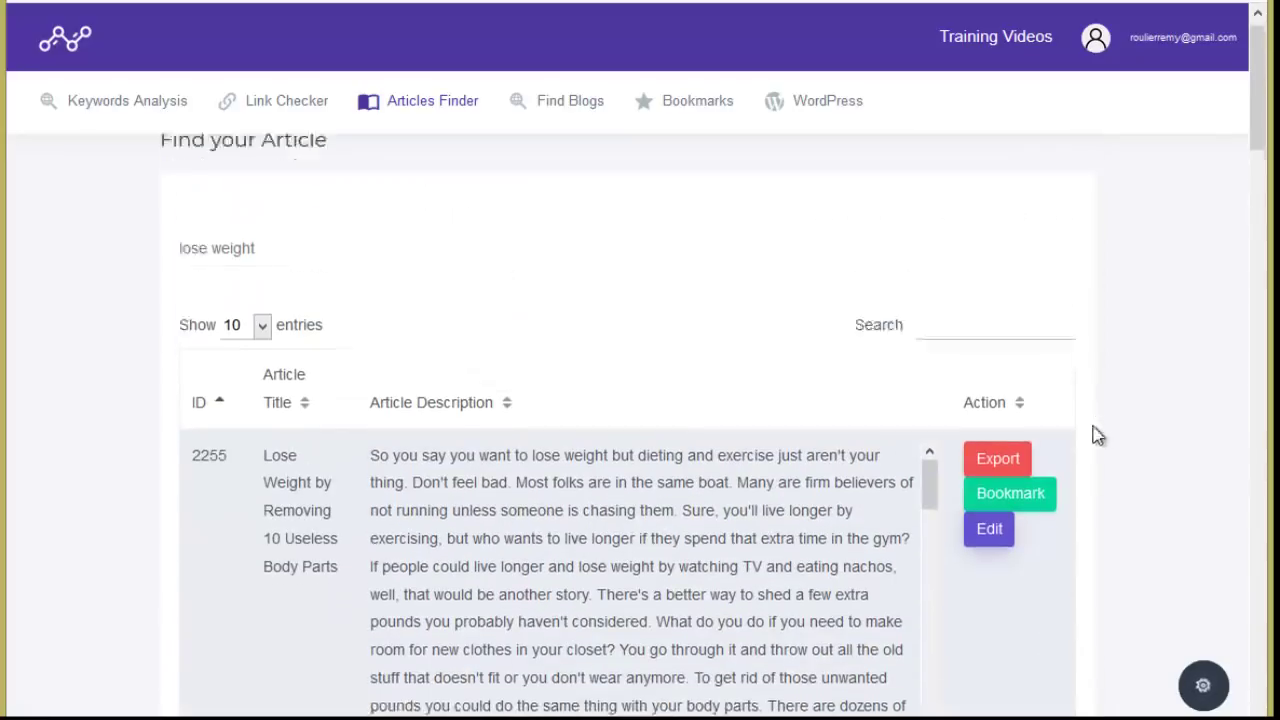
mouse_move(697, 110)
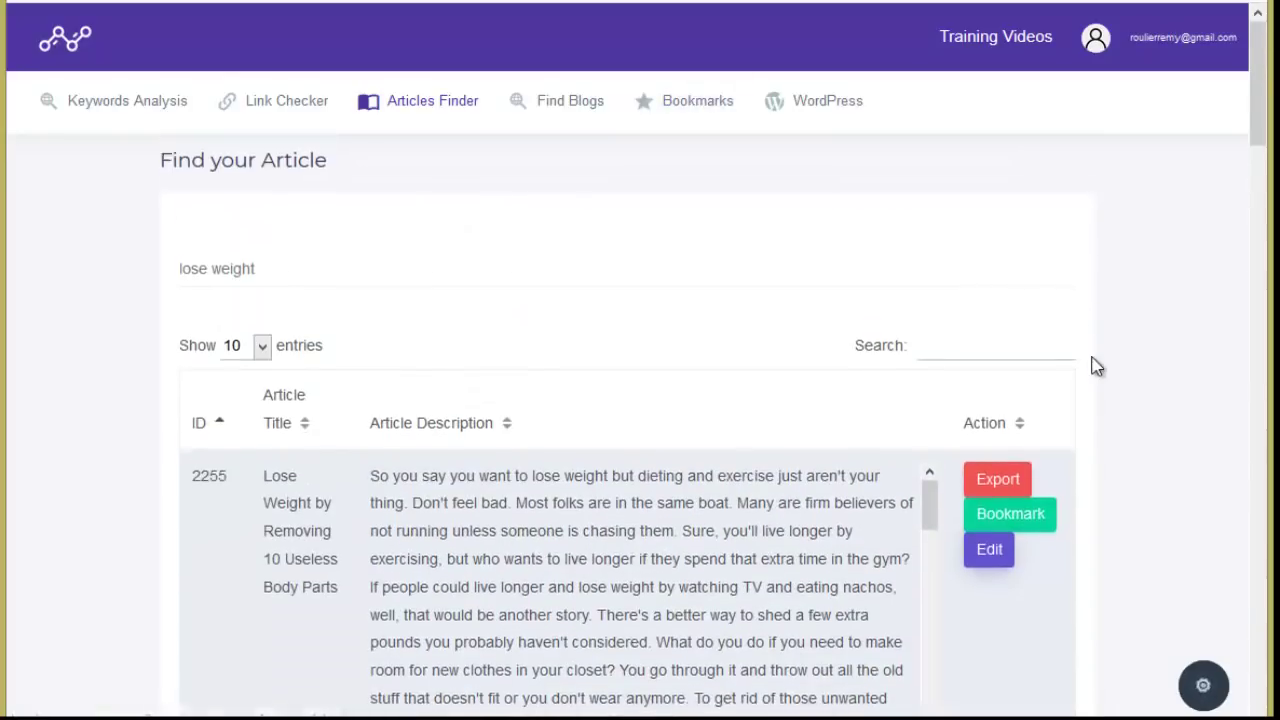
- Open the article "Lose Weight Using an Exercise Stepper Machine." from the search results for editing
scroll(1090, 360, down, 3)
scroll(1090, 360, up, 1)
scroll(1090, 350, down, 3)
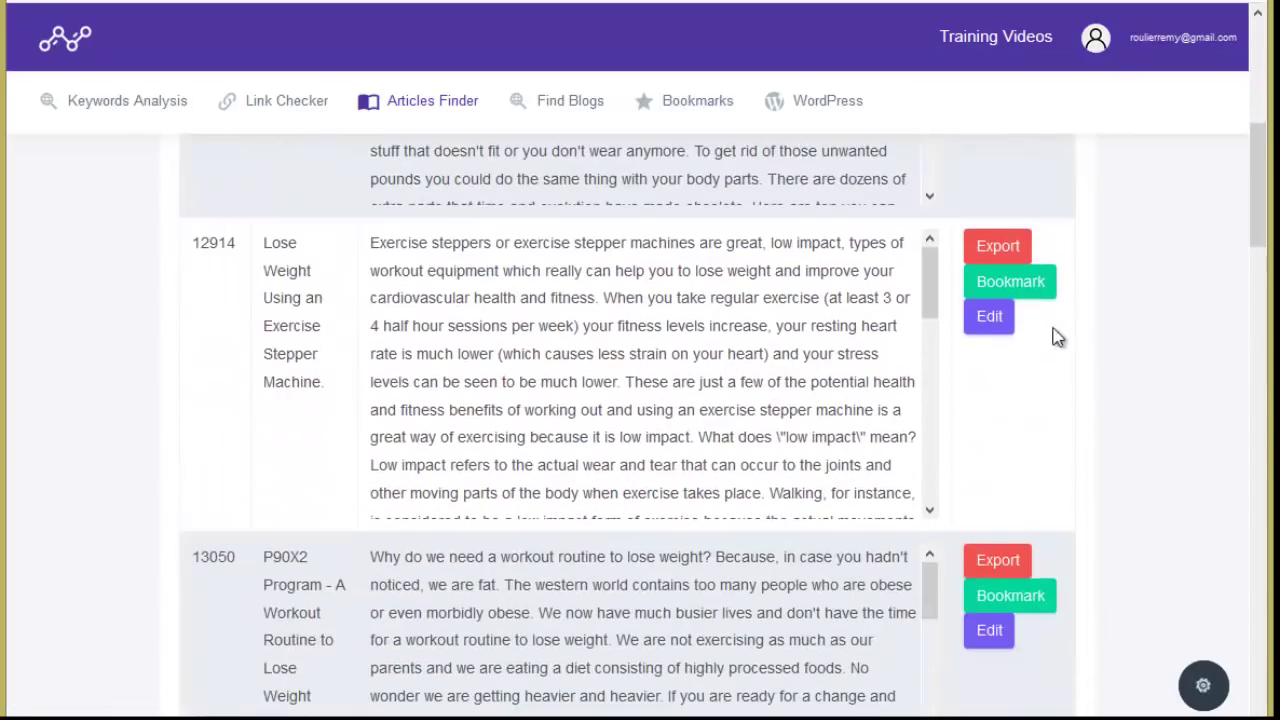
click(990, 320)
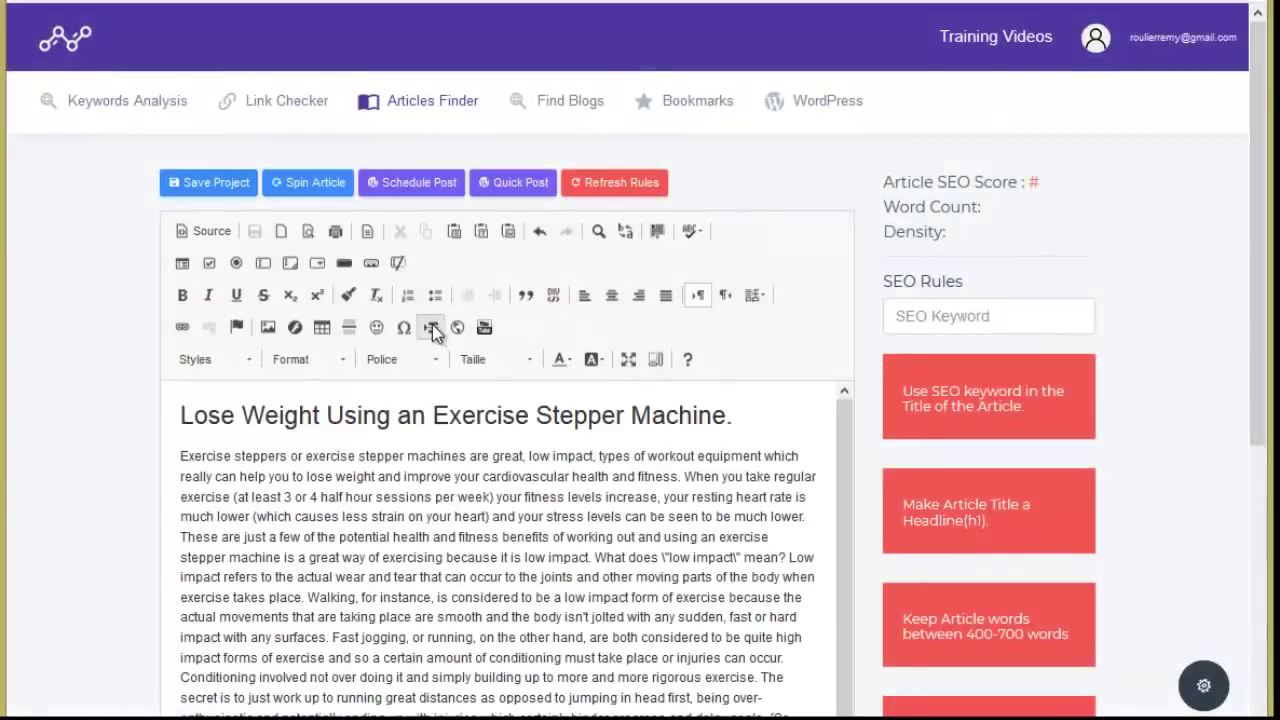
- Spin the exercise stepper article repeatedly to produce different rewritten versions of its title and text
click(302, 189)
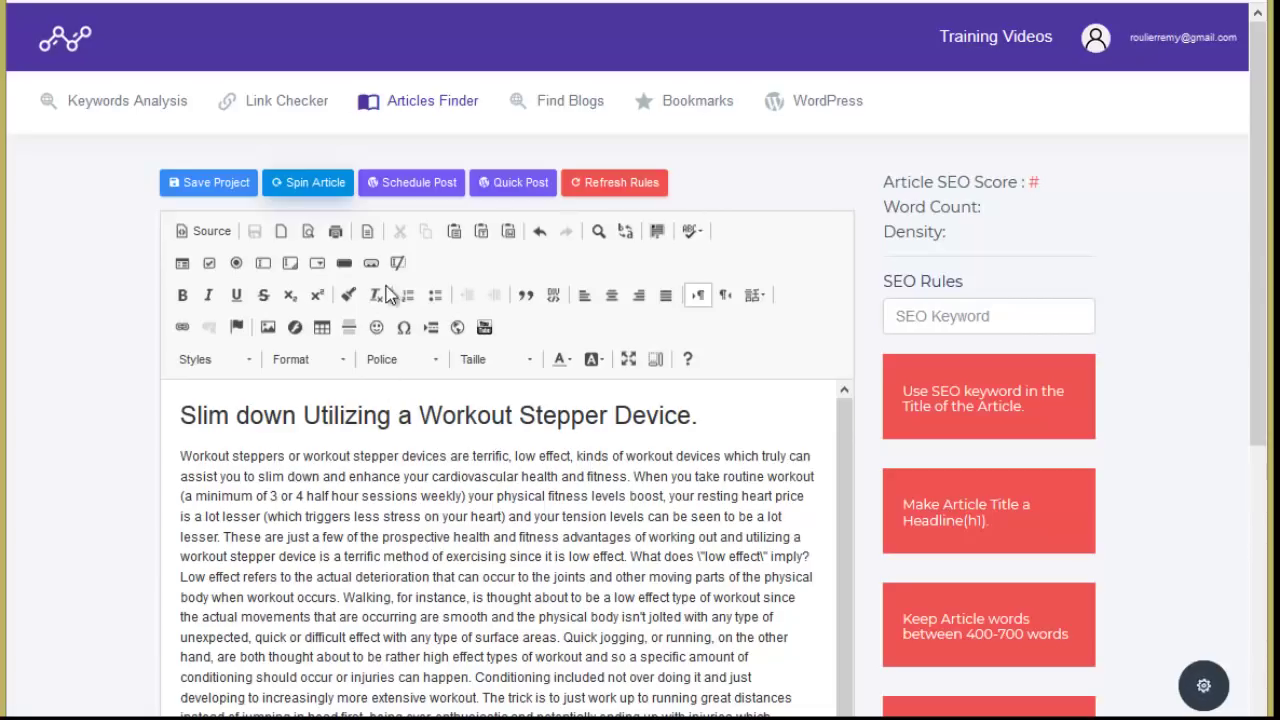
click(303, 185)
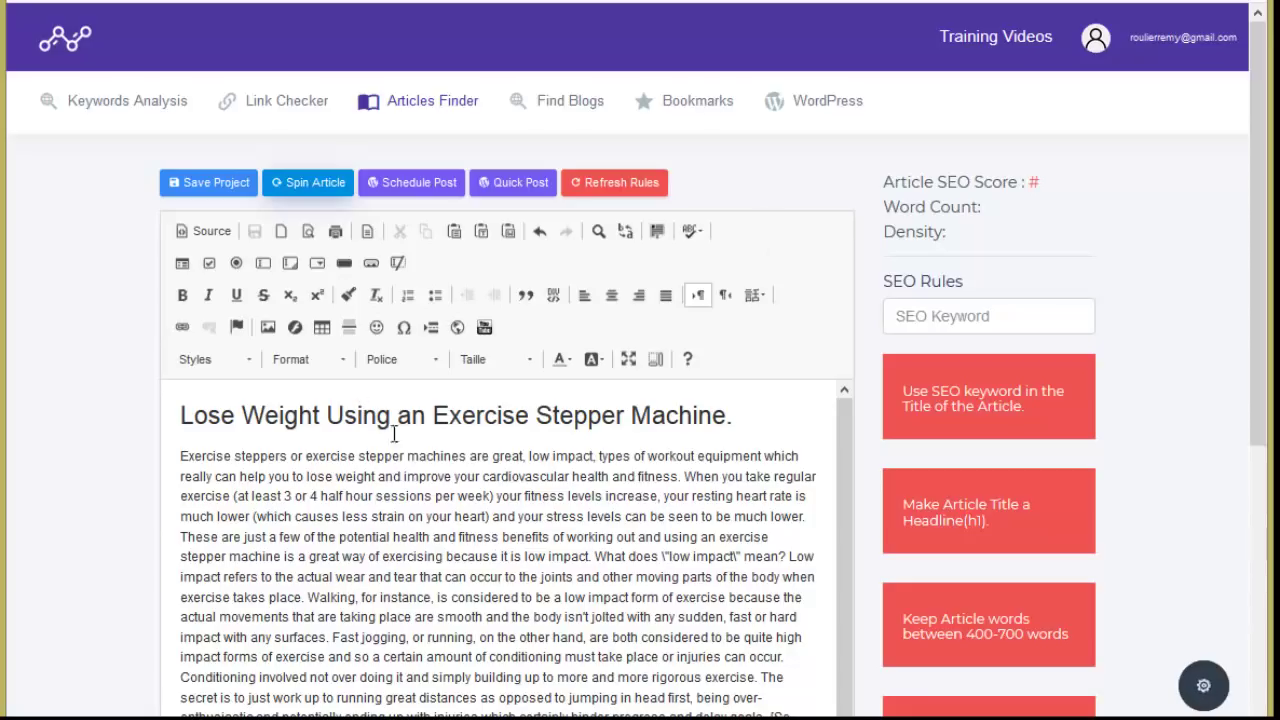
click(316, 193)
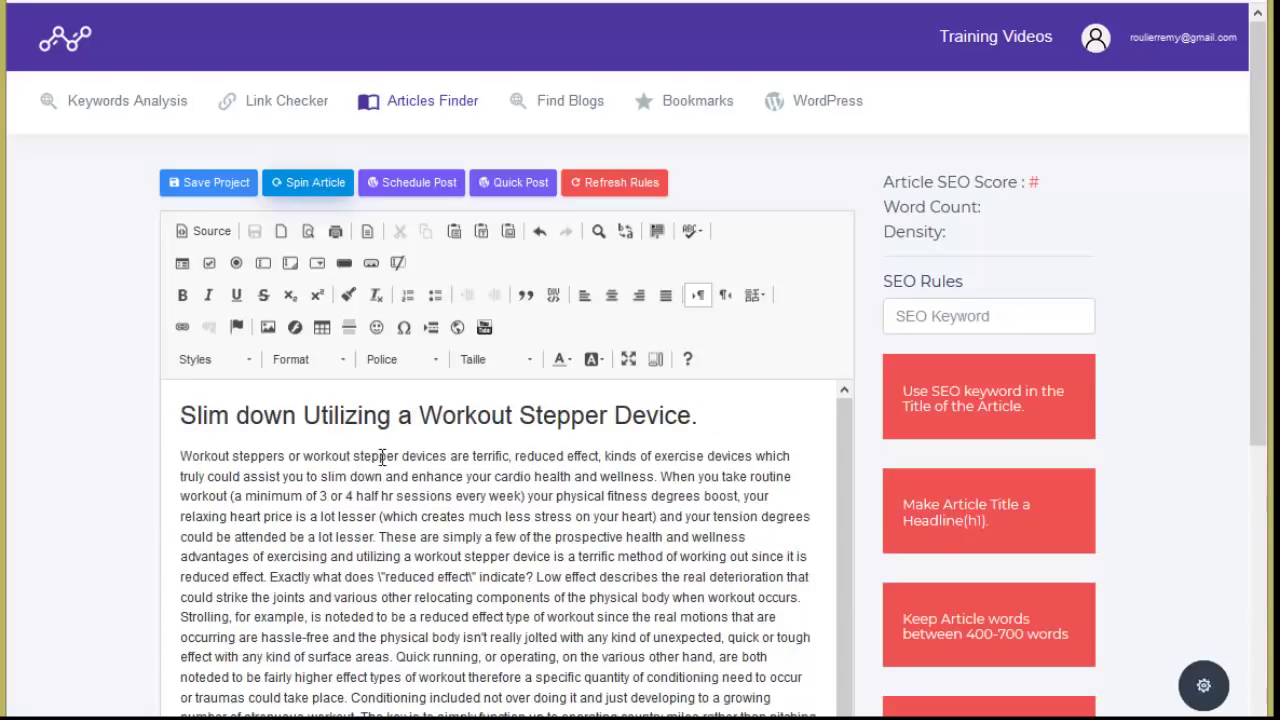
scroll(535, 470, down, 2)
scroll(404, 434, up, 2)
- Search for follow/no-follow blogs with the keyword "dresser son chien" and look through the listed blogs and their No Follow values
click(570, 108)
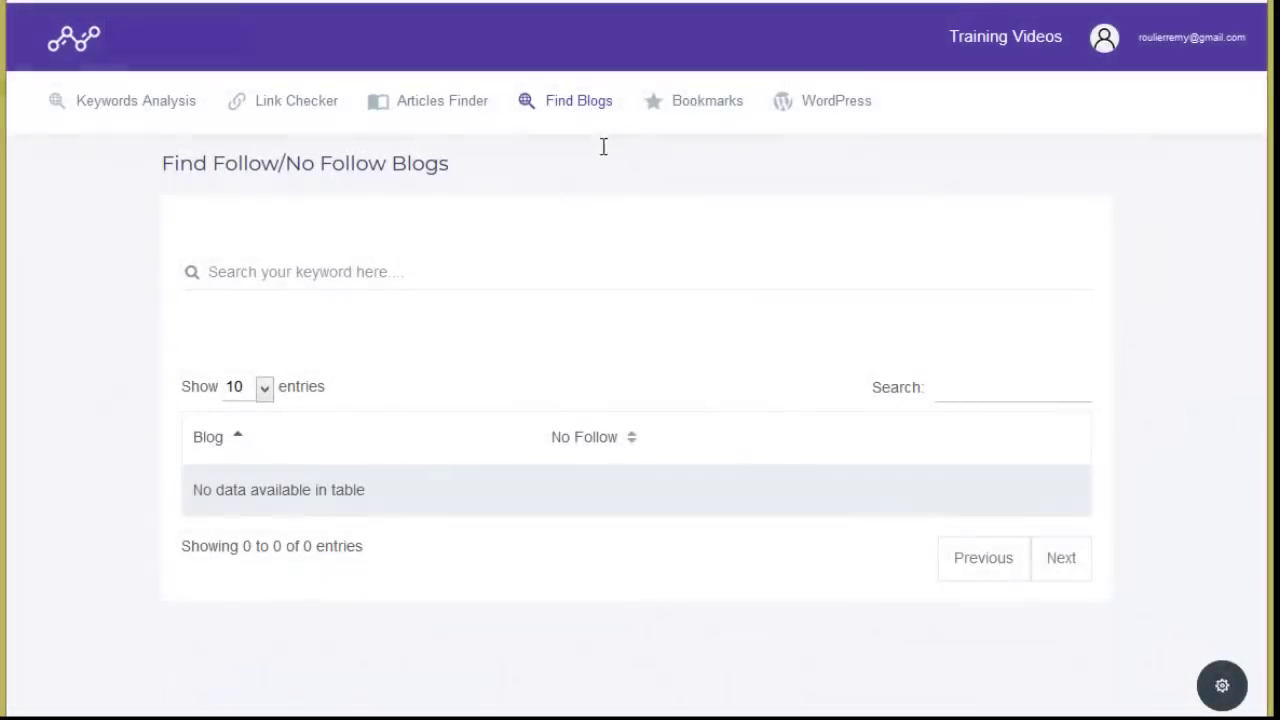
click(318, 270)
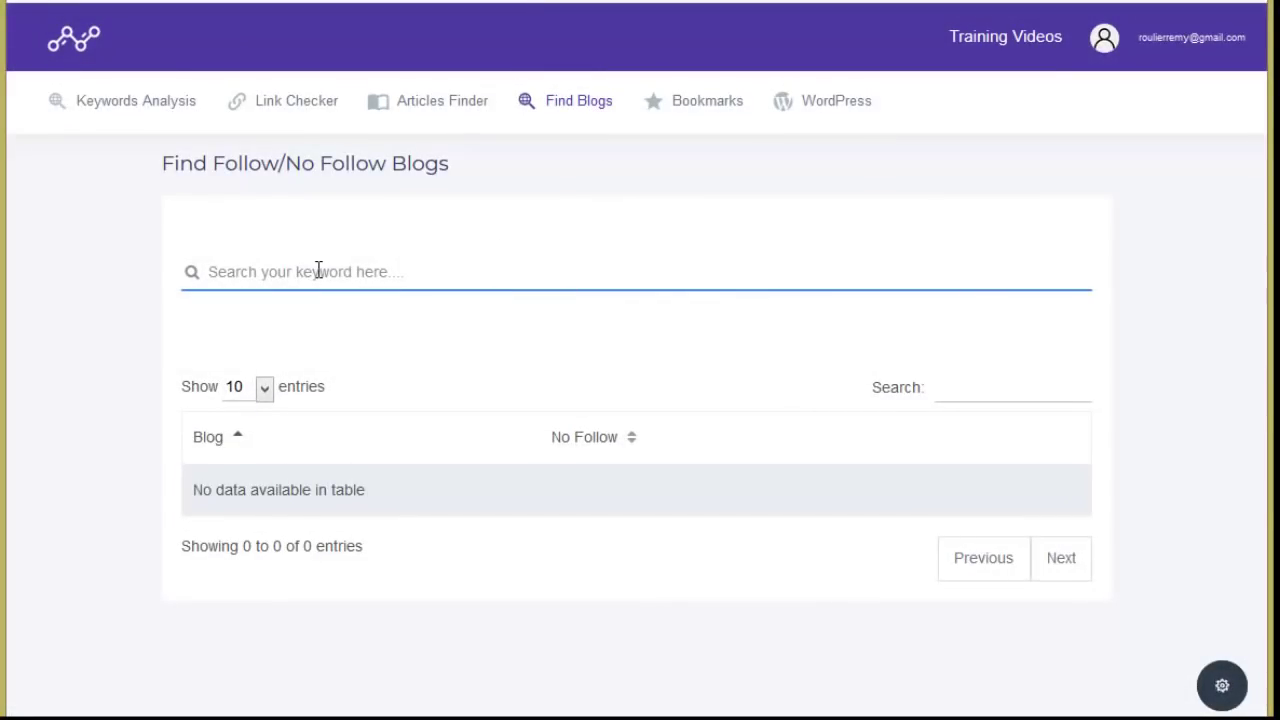
text(dresser son chien)
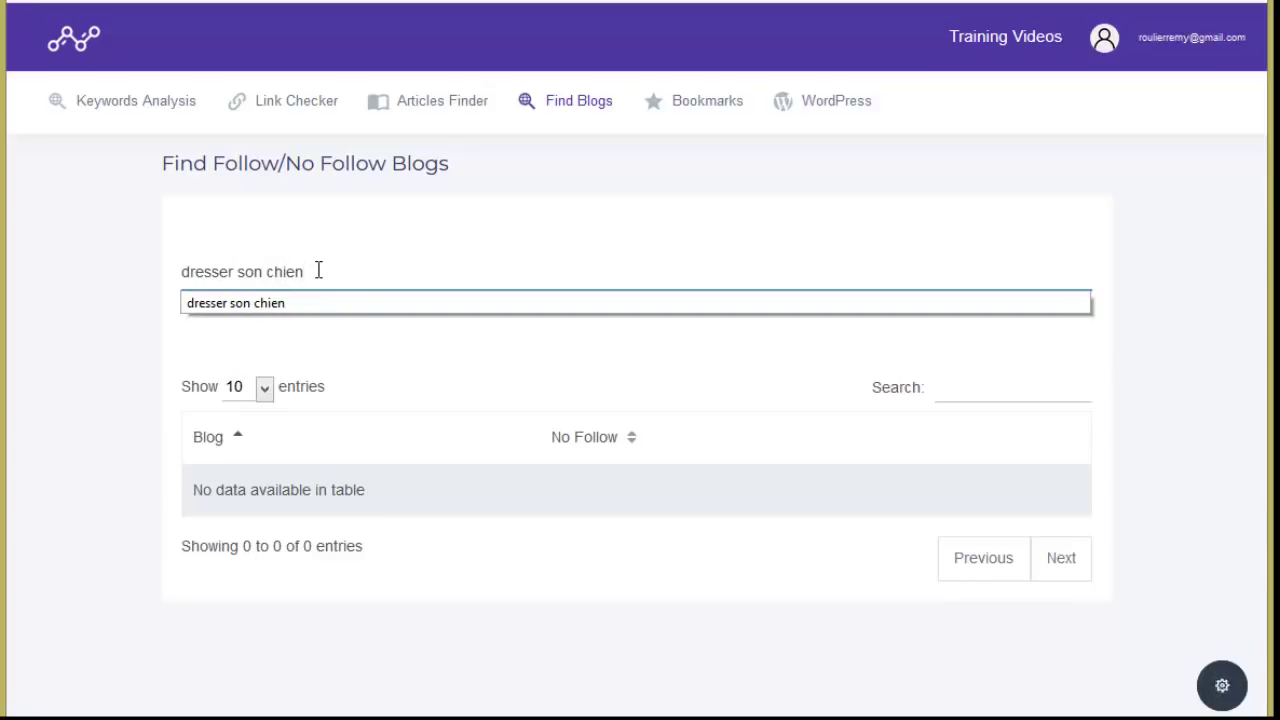
click(477, 278)
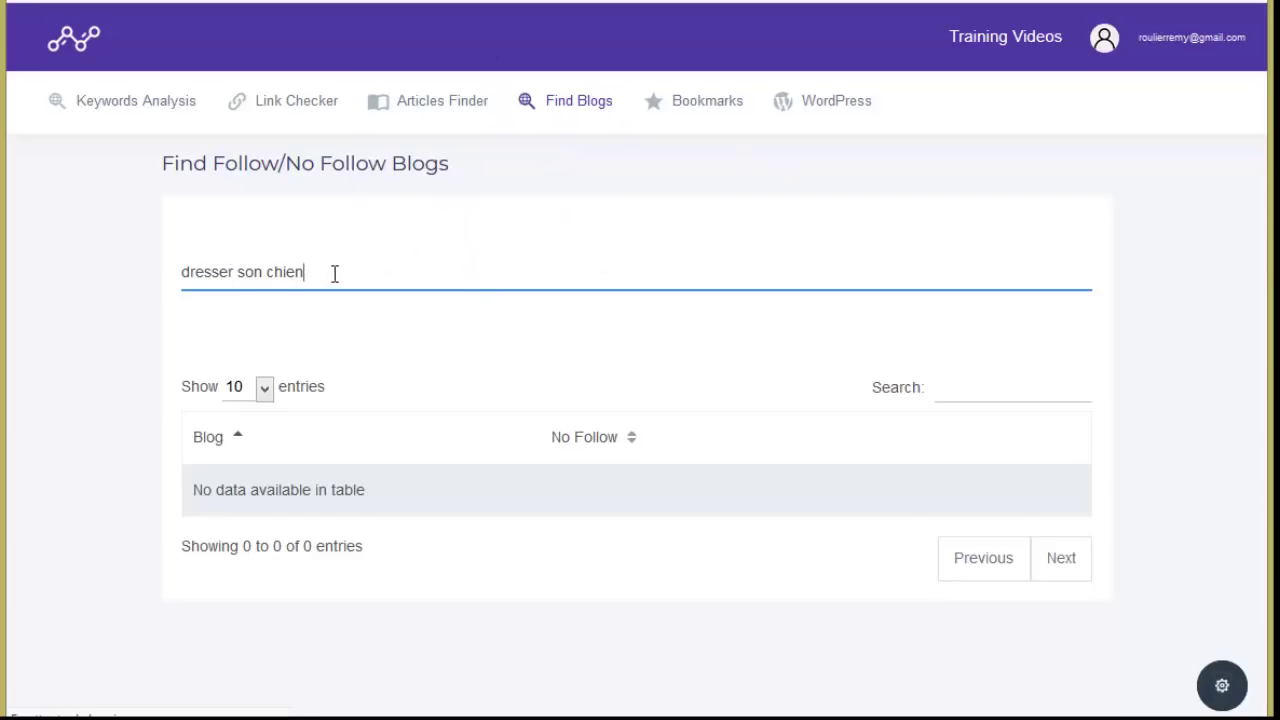
key(Return)
scroll(615, 335, down, 5)
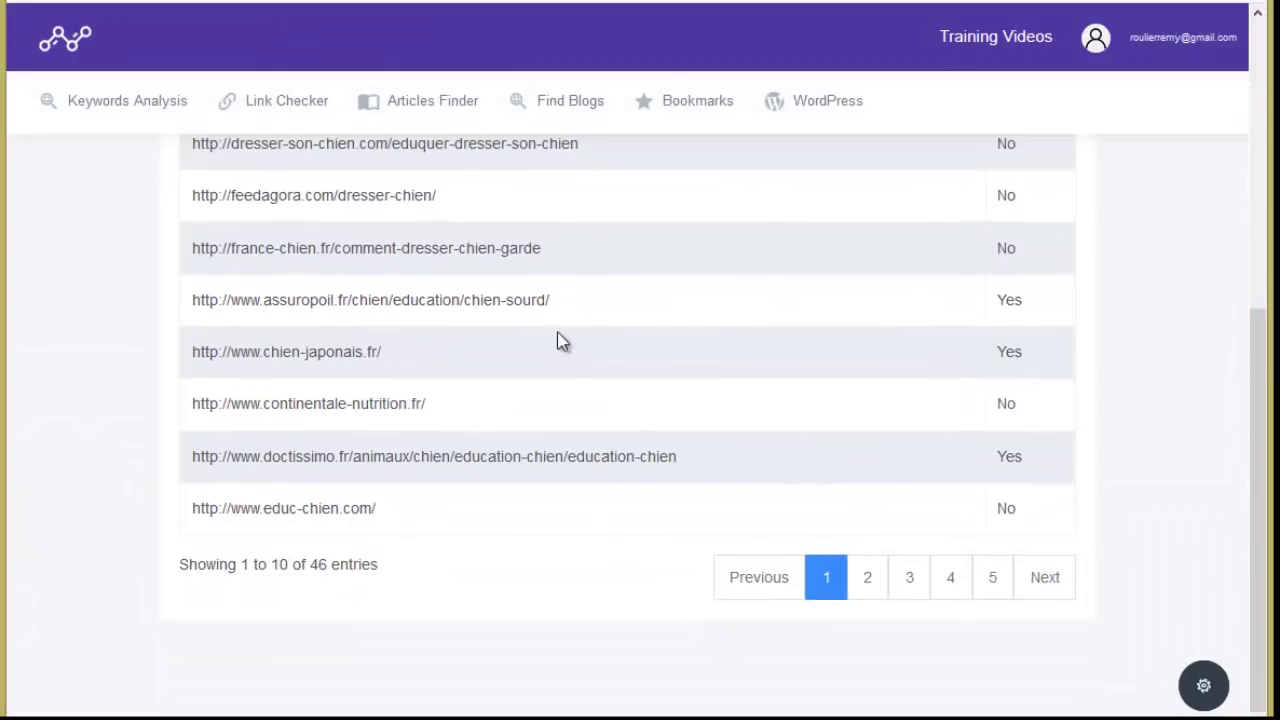
scroll(563, 350, up, 4)
scroll(677, 435, down, 1)
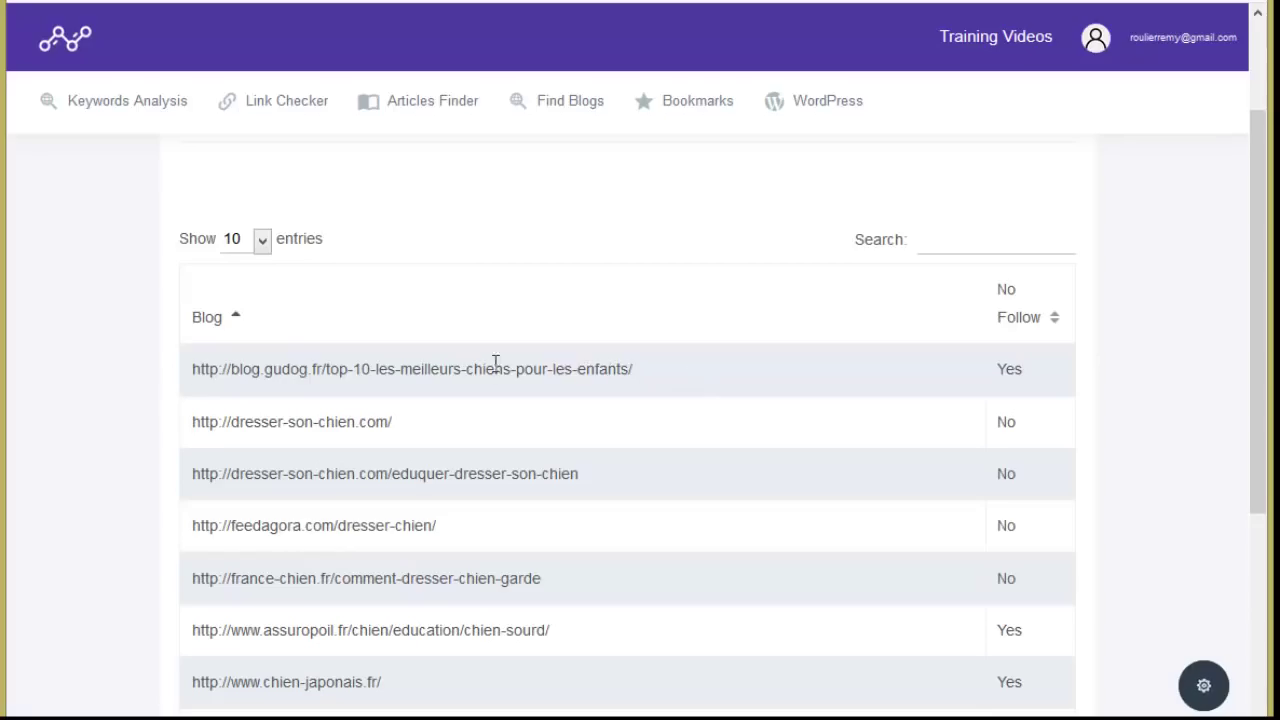
drag(636, 367, 195, 370)
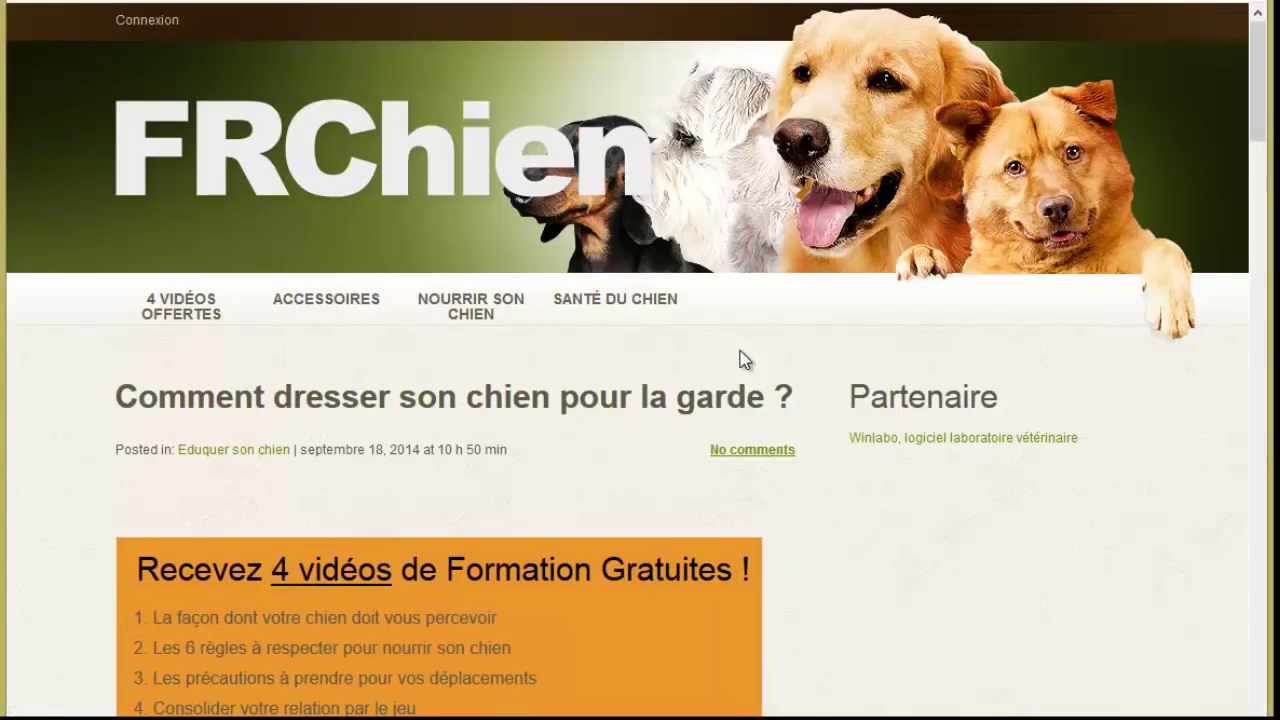
scroll(744, 360, down, 9)
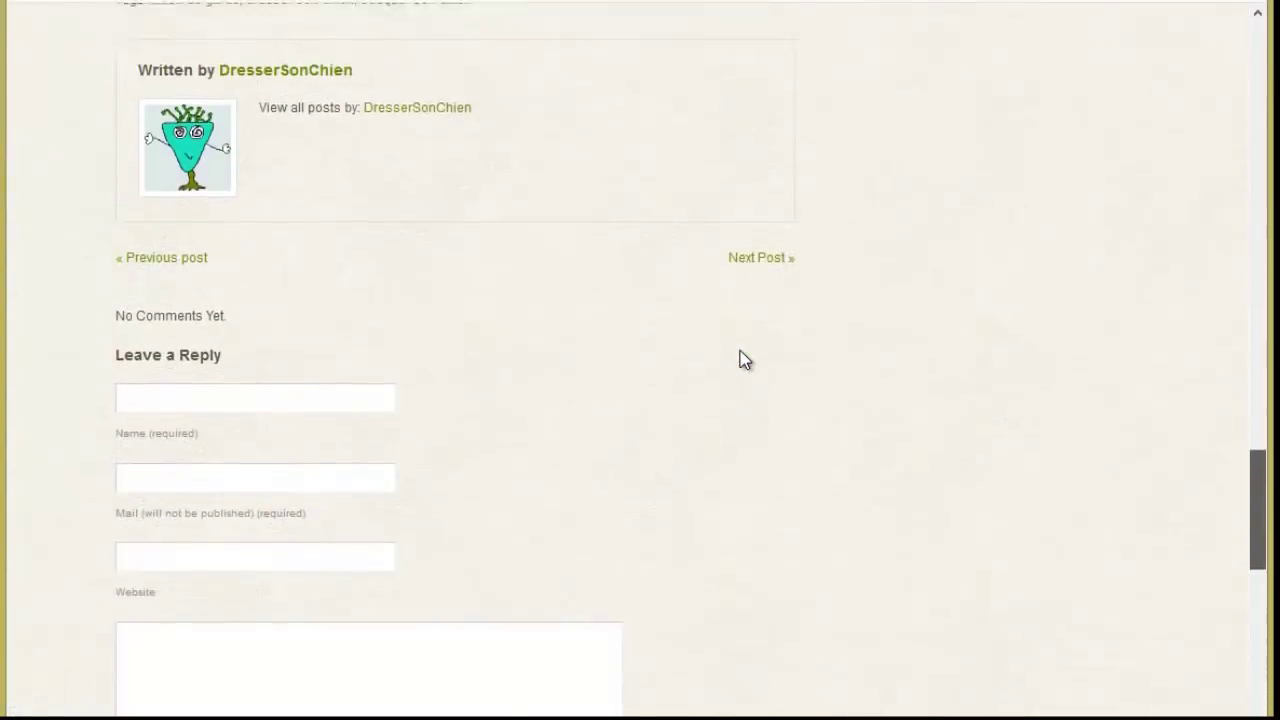
scroll(744, 360, down, 3)
scroll(741, 358, down, 2)
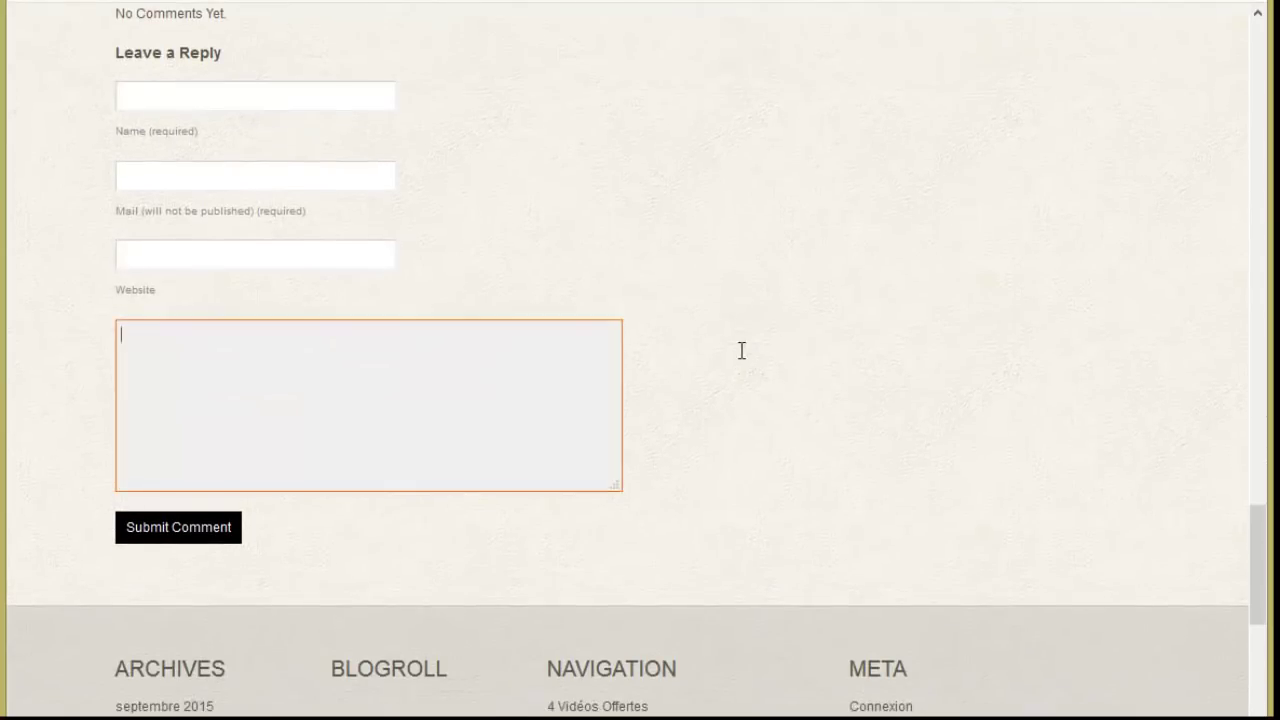
key(shift+Tab)
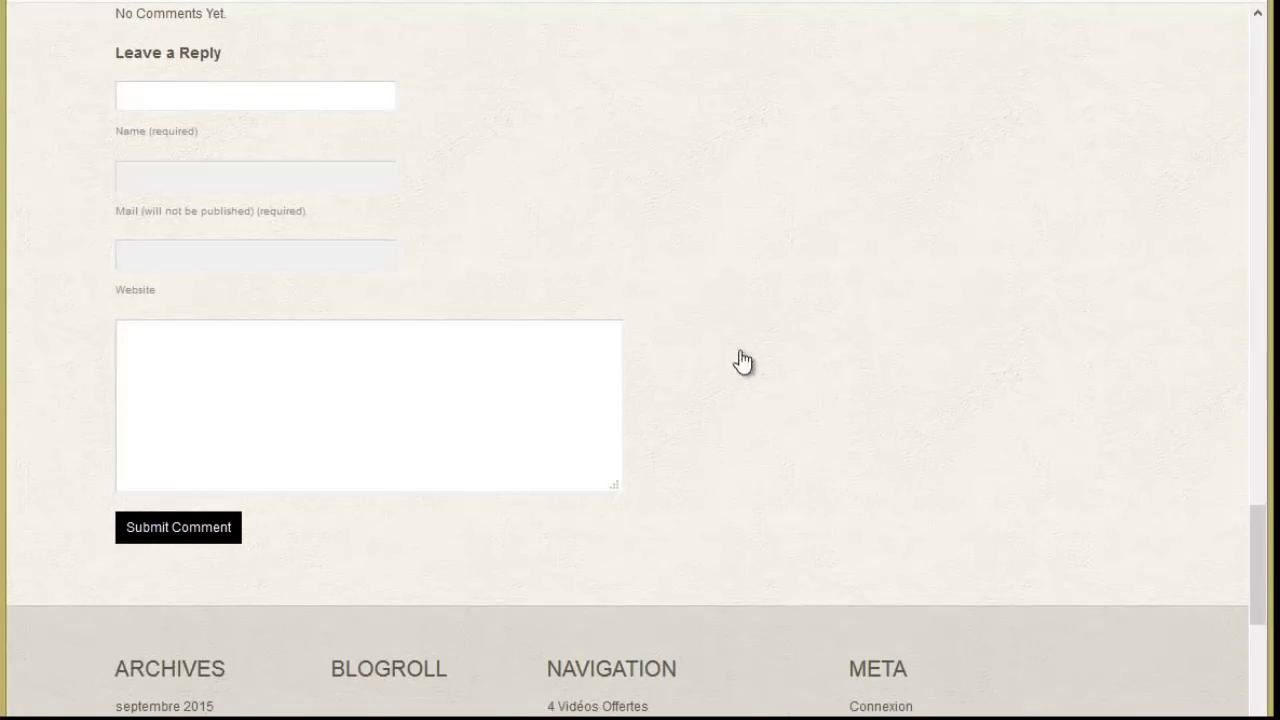
key(ctrl+shift+Tab)
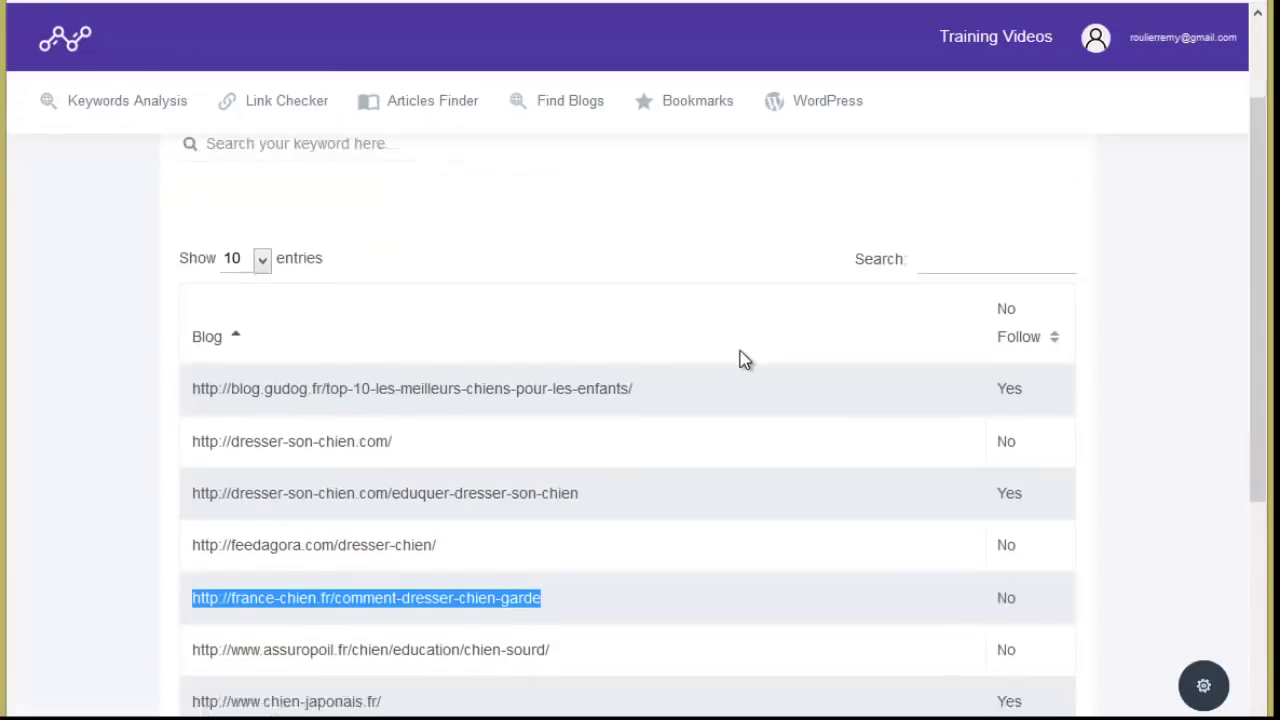
- Search for follow/no-follow blogs with the keyword "gerer le stress" and look through the listed blogs
scroll(742, 358, down, 4)
scroll(741, 350, up, 1)
scroll(742, 350, up, 3)
text(gerer)
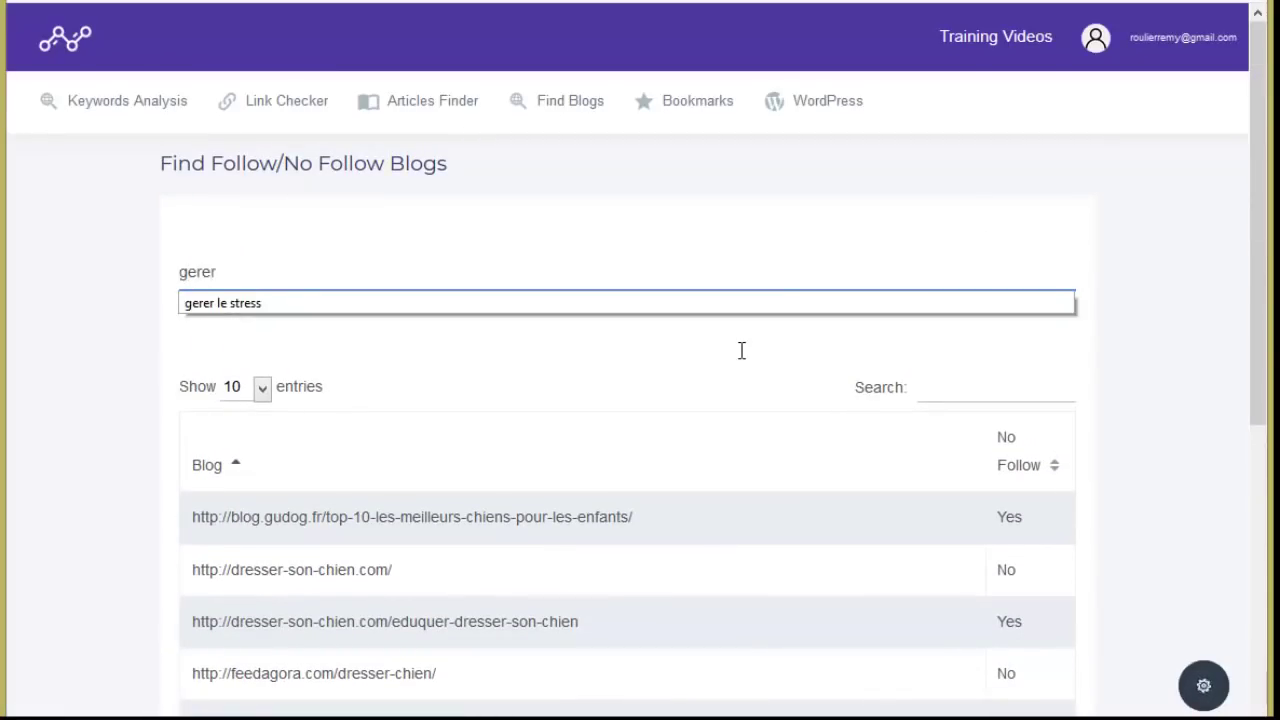
text( le stress)
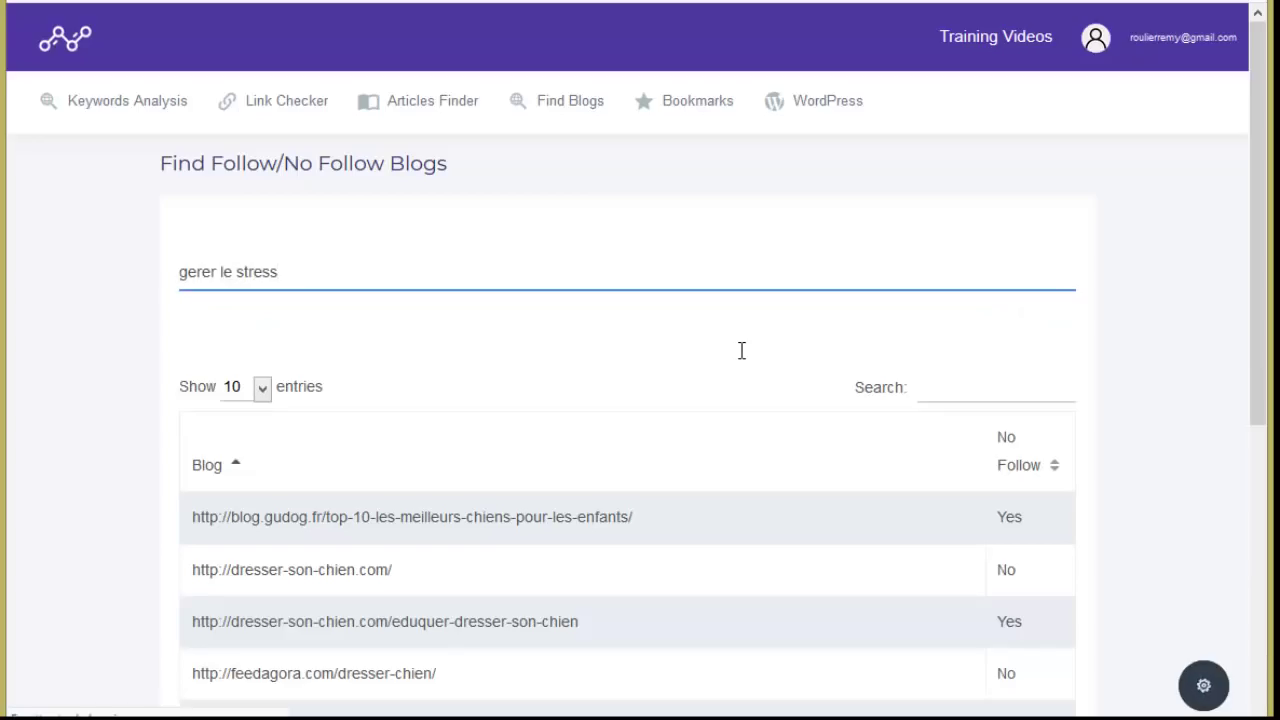
key(Return)
scroll(745, 360, down, 5)
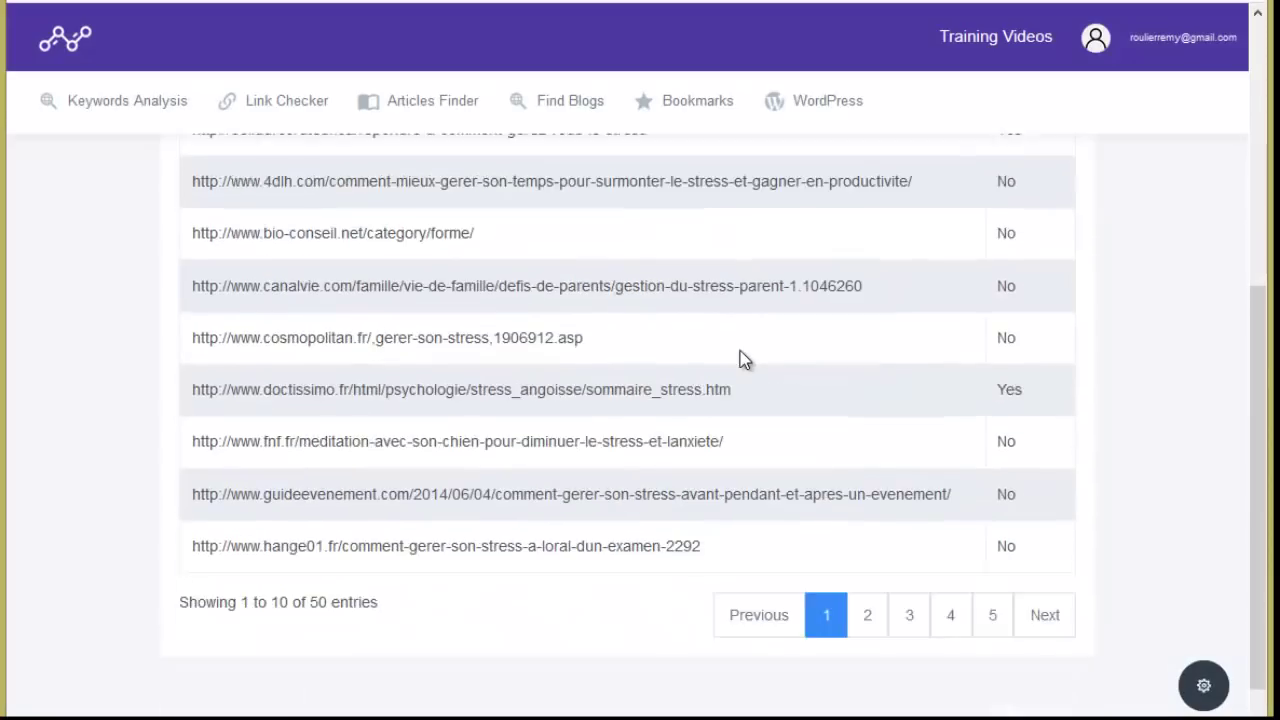
scroll(743, 355, up, 5)
drag(602, 518, 191, 518)
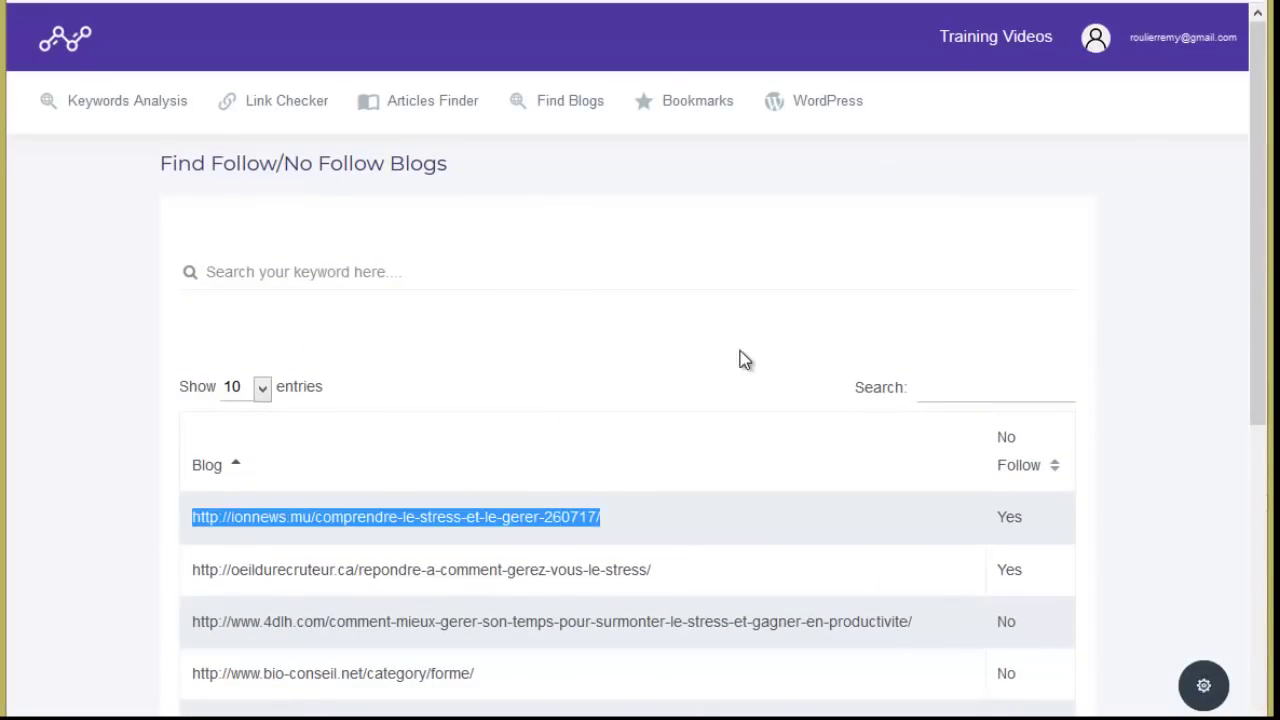
key(ctrl+c)
key(ctrl+t)
key(ctrl+v)
key(Return)
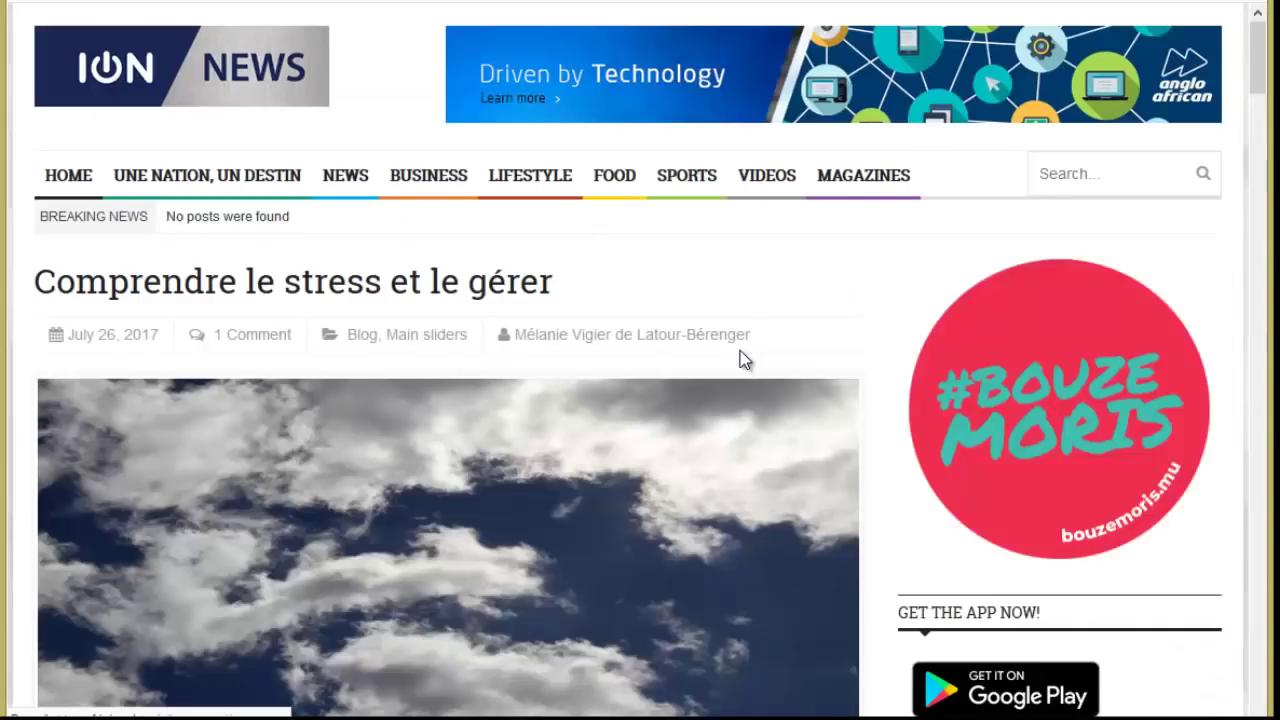
- Examine the article's comment section and the fields of its reply form without posting a comment
scroll(743, 362, down, 10)
scroll(741, 360, down, 20)
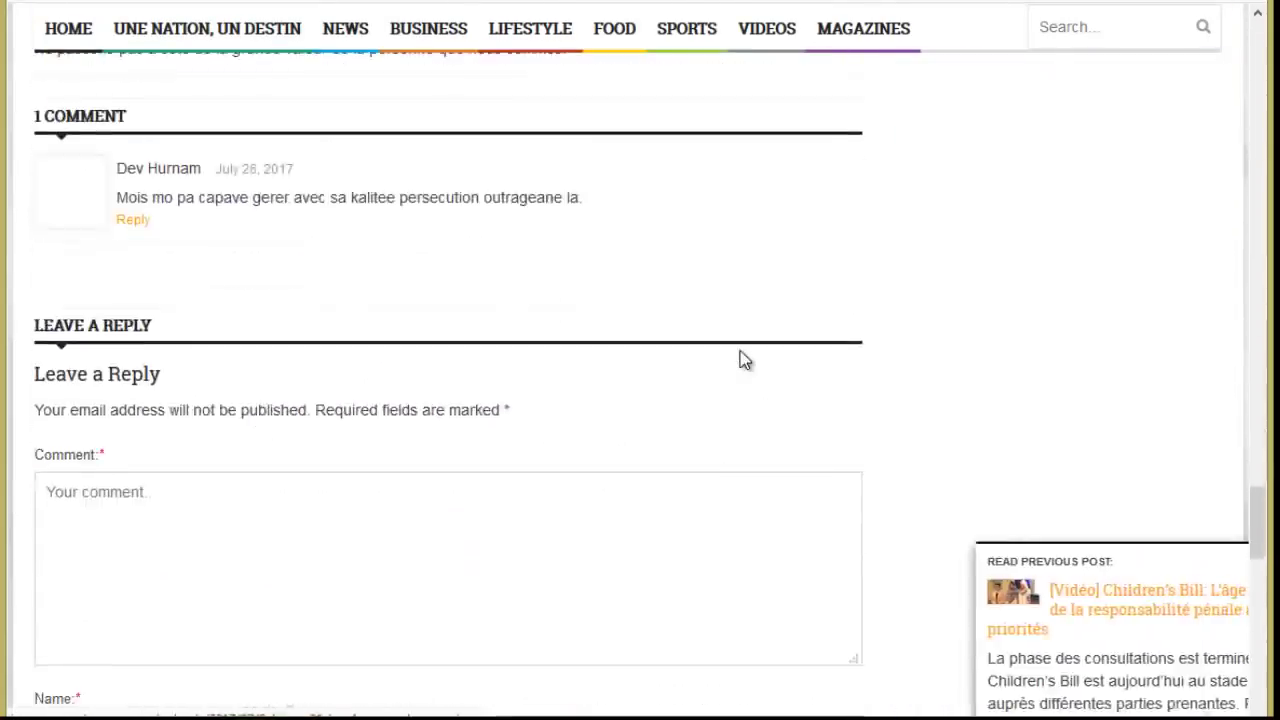
scroll(741, 355, up, 4)
scroll(741, 350, down, 3)
click(741, 350)
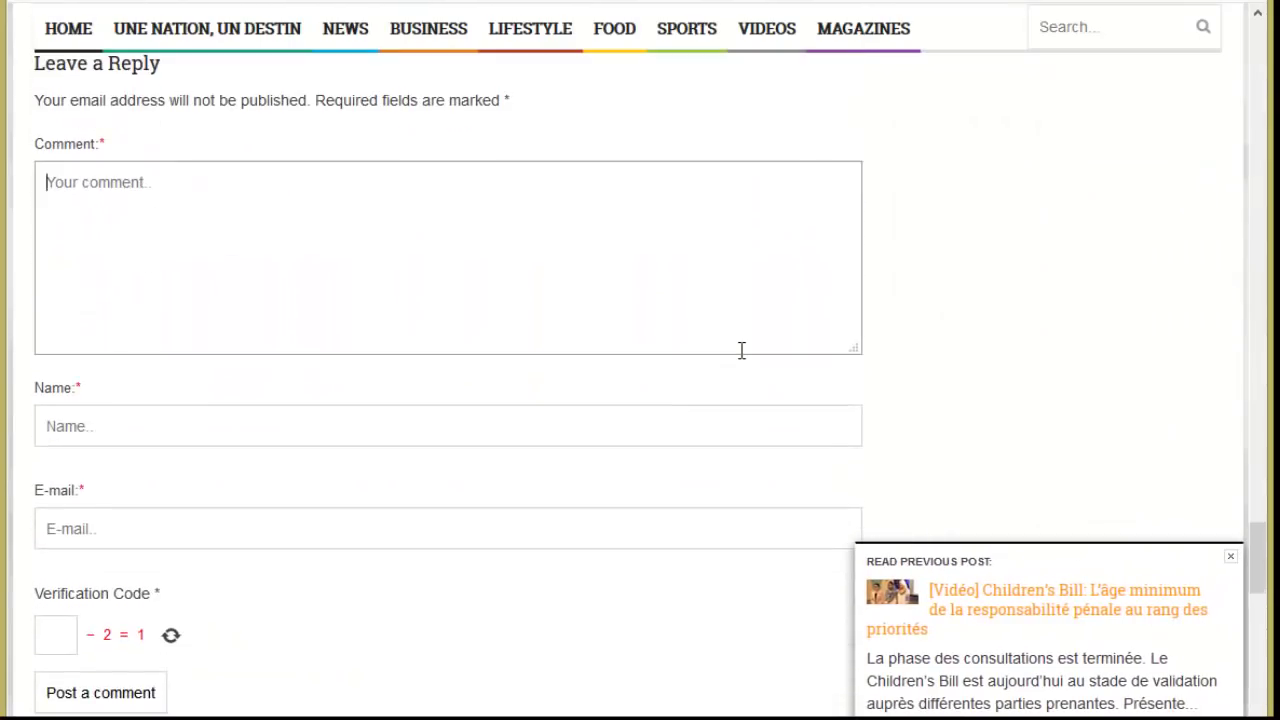
scroll(743, 360, down, 1)
scroll(740, 351, up, 2)
click(741, 350)
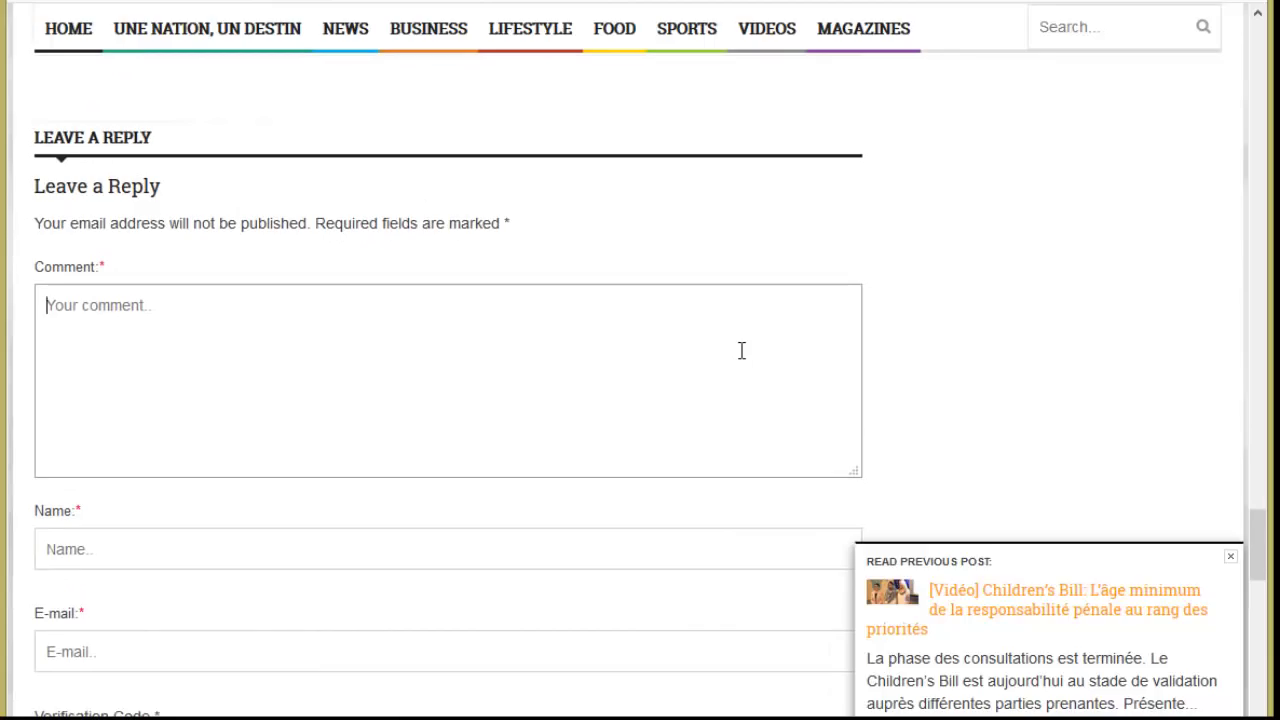
scroll(741, 350, up, 2)
scroll(741, 350, down, 2)
scroll(741, 350, up, 1)
scroll(741, 350, down, 1)
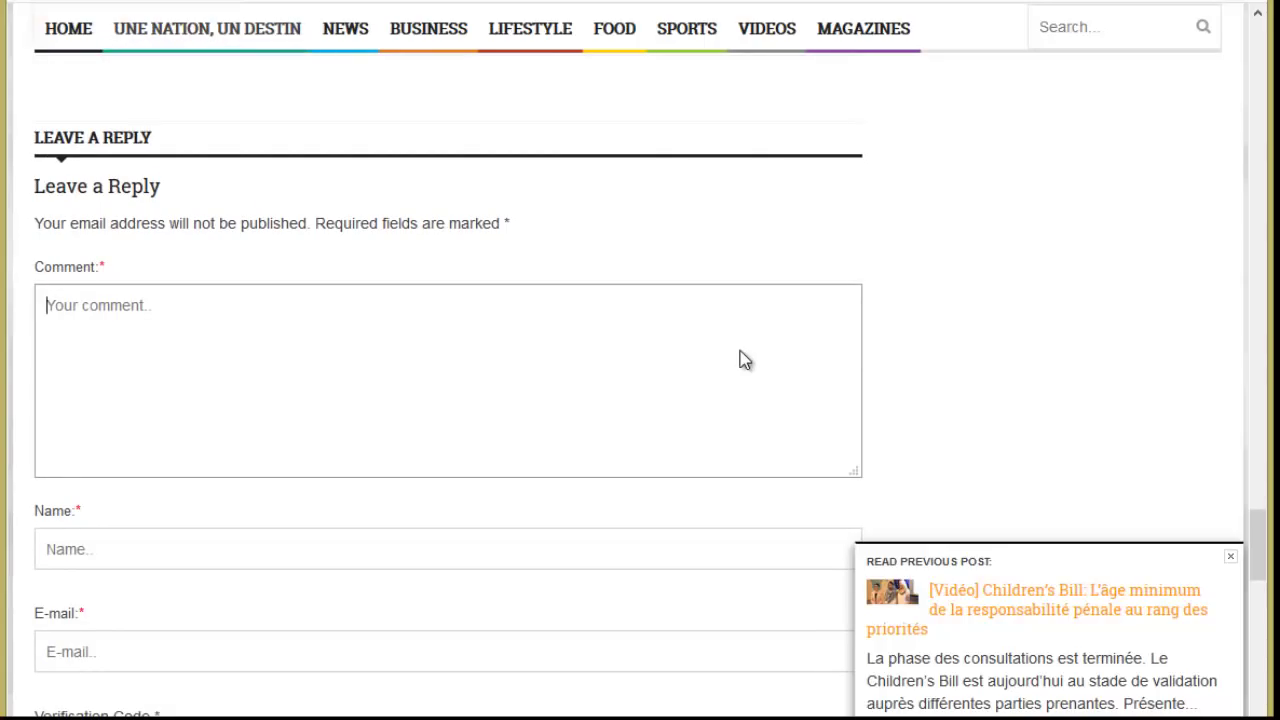
- Return to the "gerer le stress" blog results and check the No Follow value of each listed blog
key(ctrl+Tab)
scroll(745, 360, down, 2)
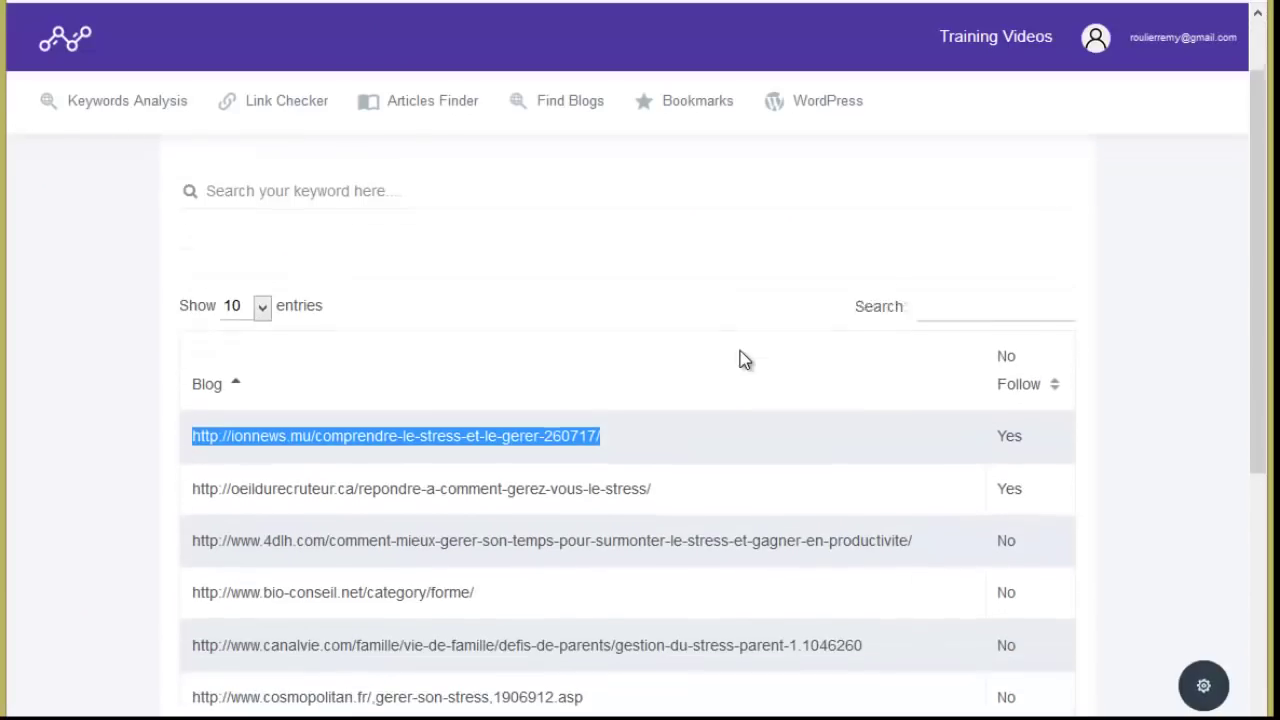
click(741, 352)
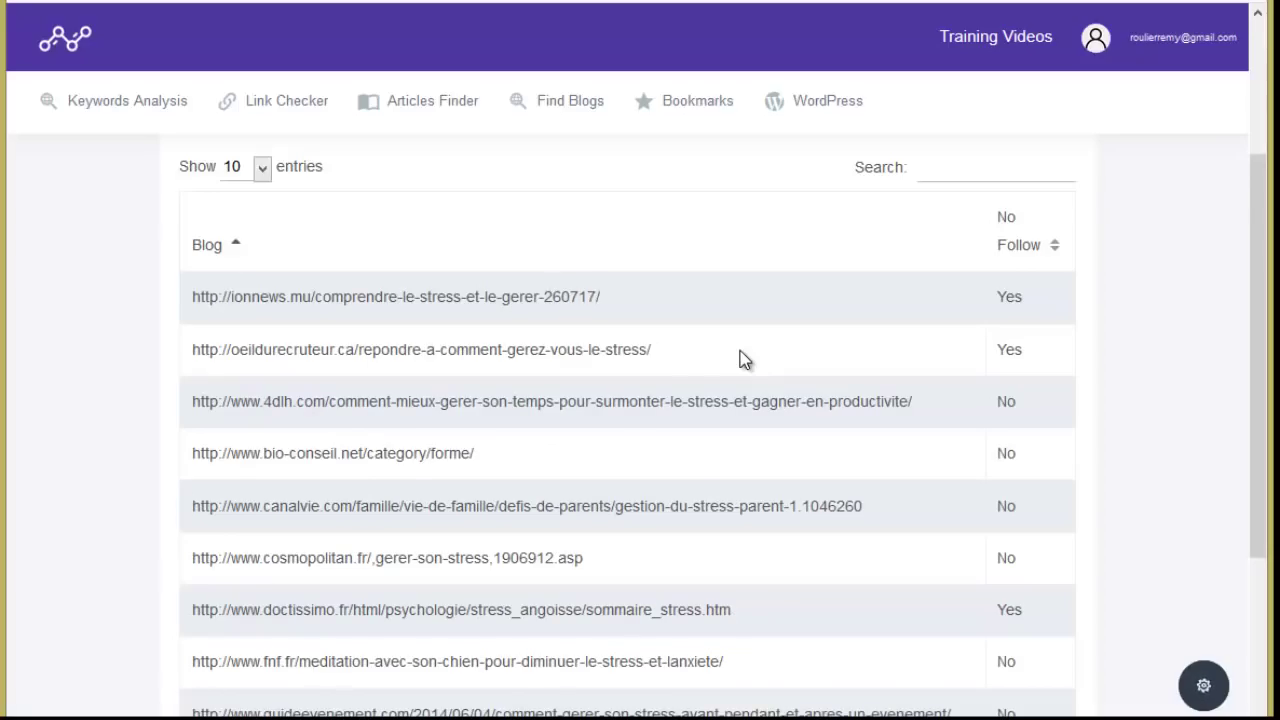
scroll(745, 360, down, 2)
scroll(745, 360, up, 3)
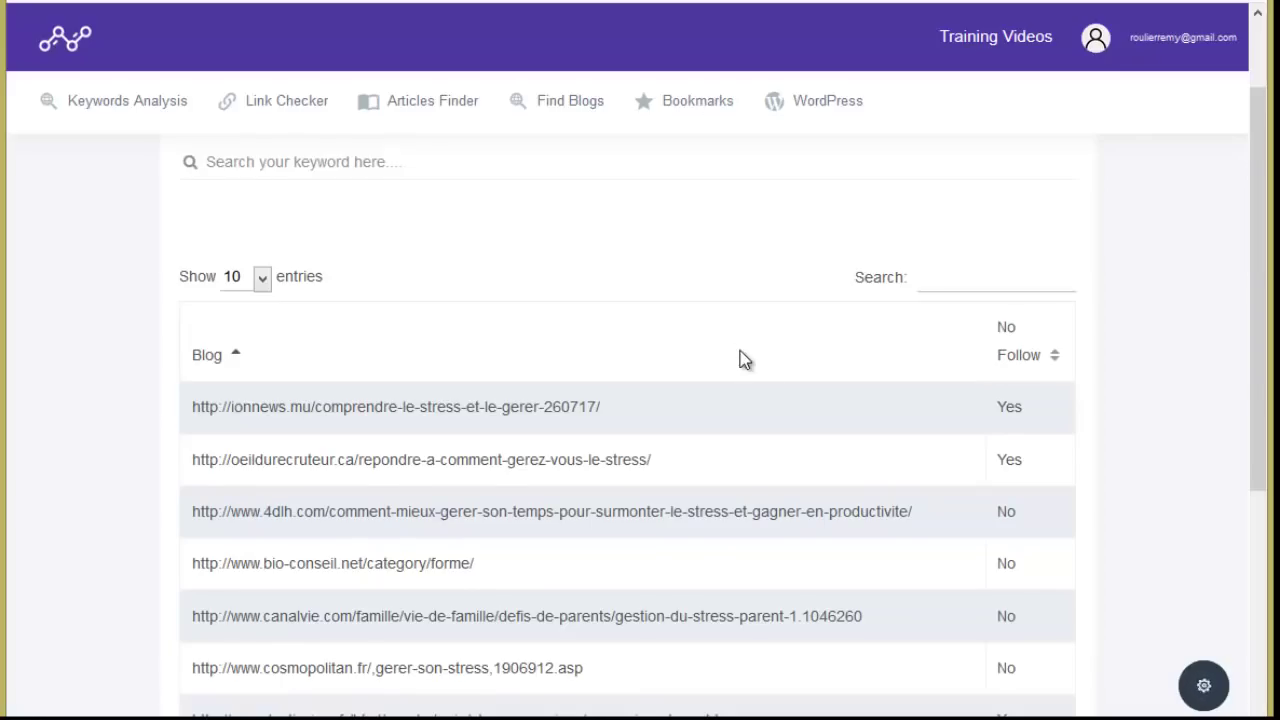
scroll(745, 360, up, 2)
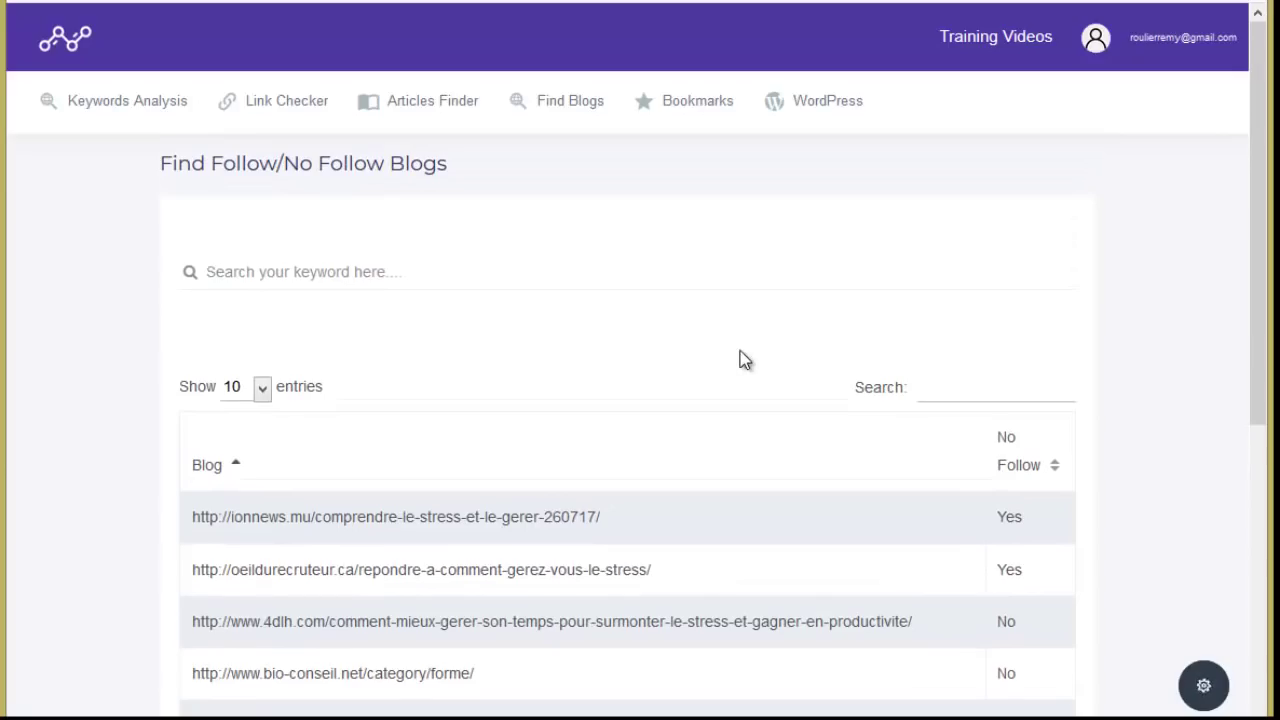